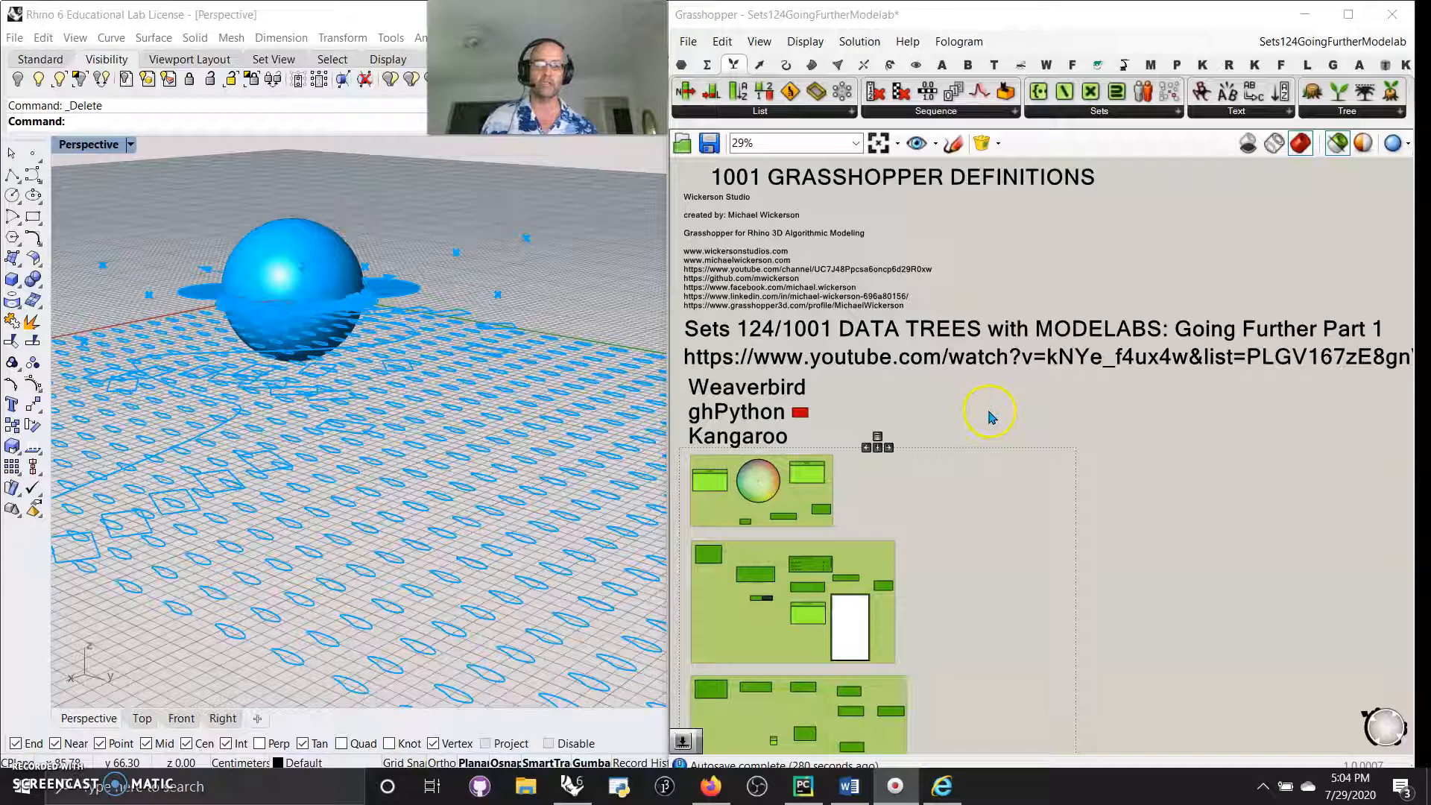
Open the GhPython Script component beside the ghPython label, review its code, and close the script editor.
{"action": "left_click", "coordinate": [979, 415]}
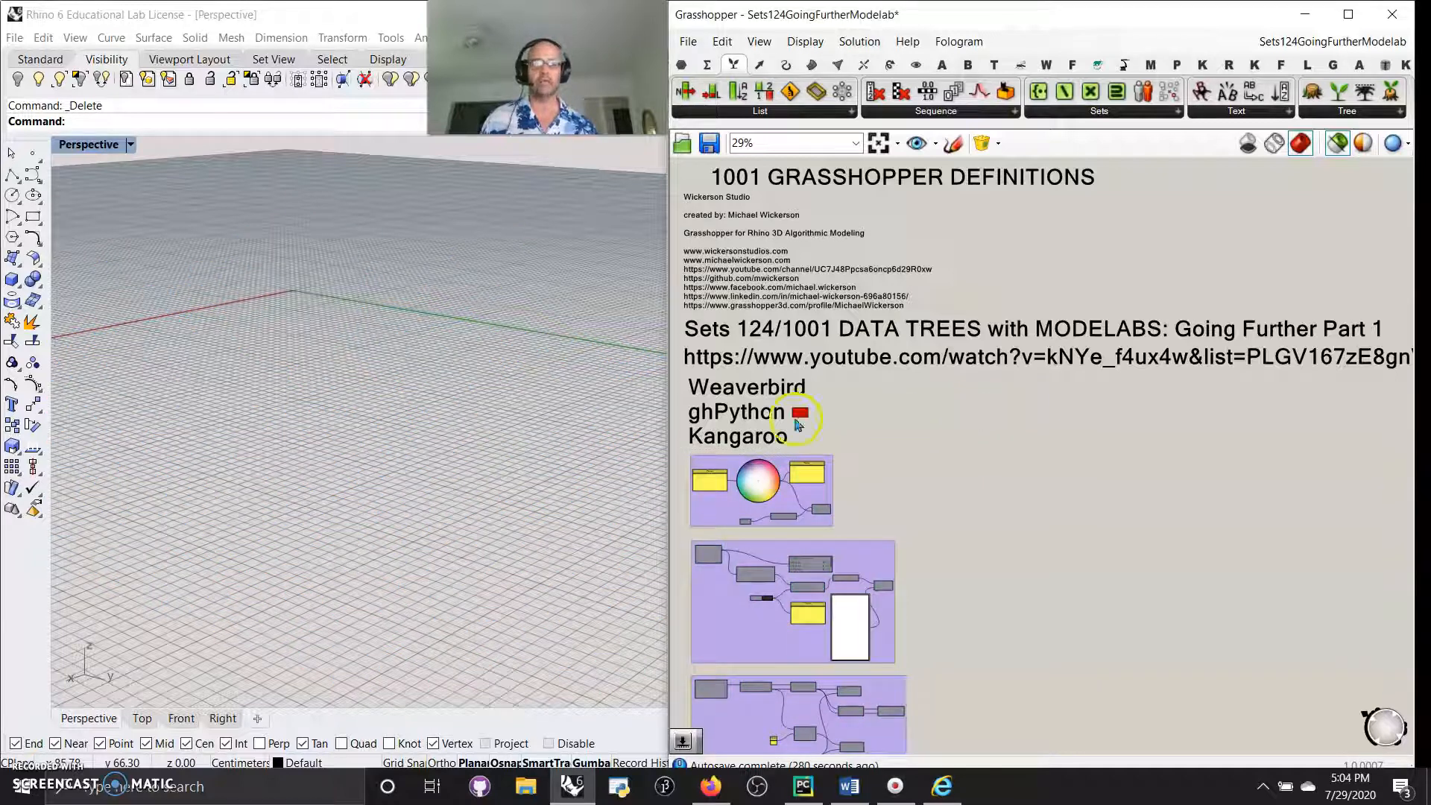
{"action": "scroll", "coordinate": [801, 422], "scroll_direction": "up", "scroll_amount": 6}
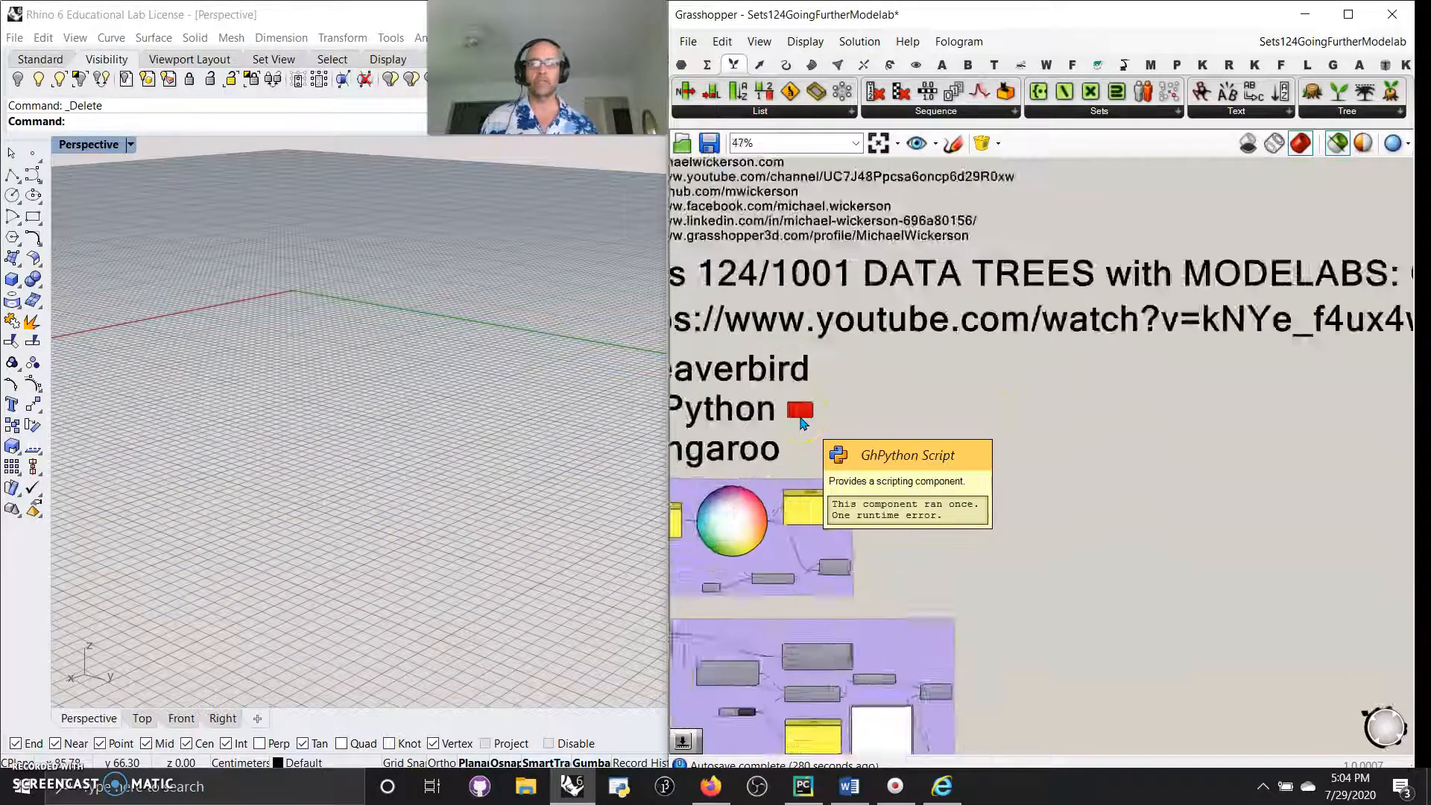
{"action": "scroll", "coordinate": [804, 421], "scroll_direction": "up", "scroll_amount": 1}
{"action": "right_click_drag", "start_coordinate": [824, 455], "coordinate": [1209, 446]}
{"action": "scroll", "coordinate": [1256, 403], "scroll_direction": "down", "scroll_amount": 3}
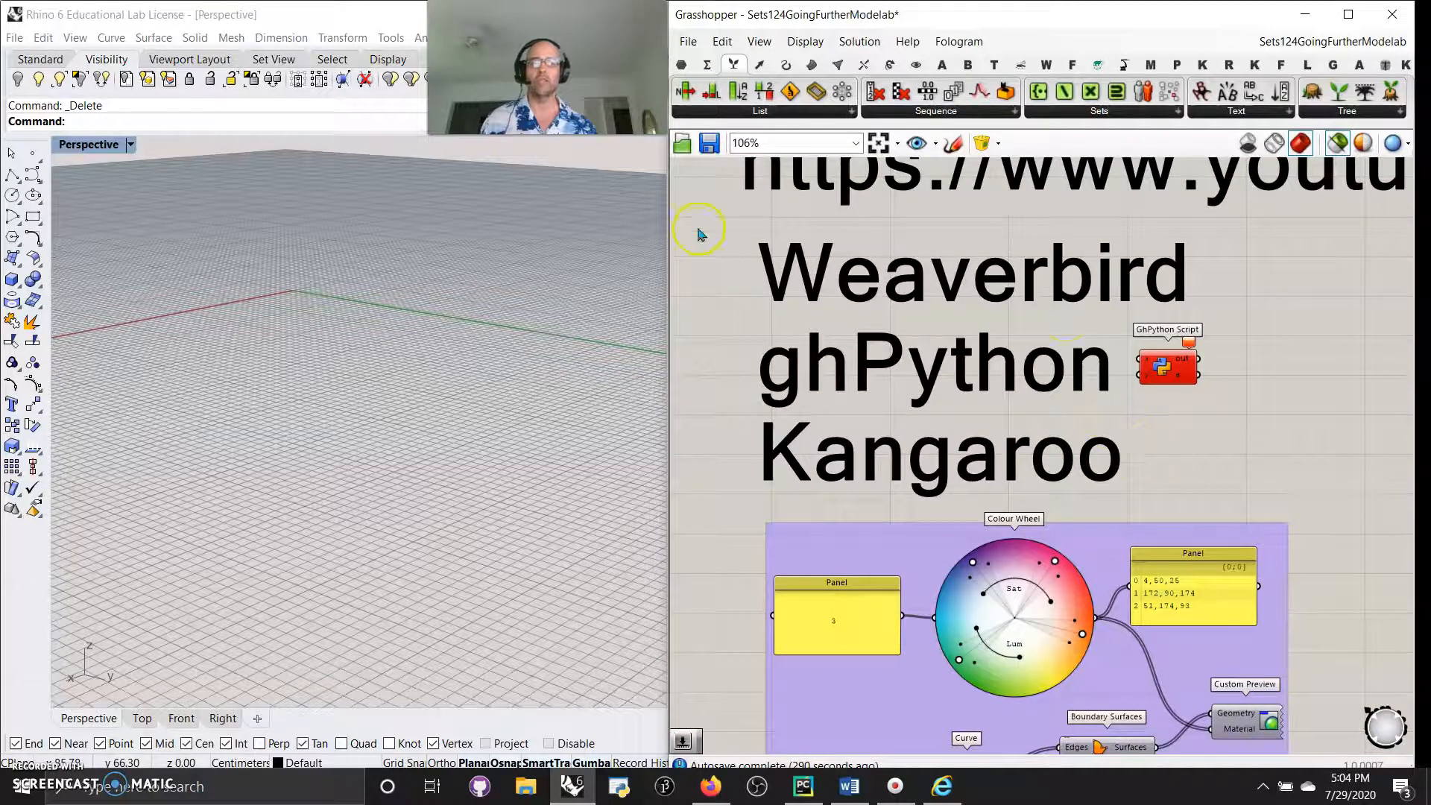
{"action": "double_click", "coordinate": [1181, 375]}
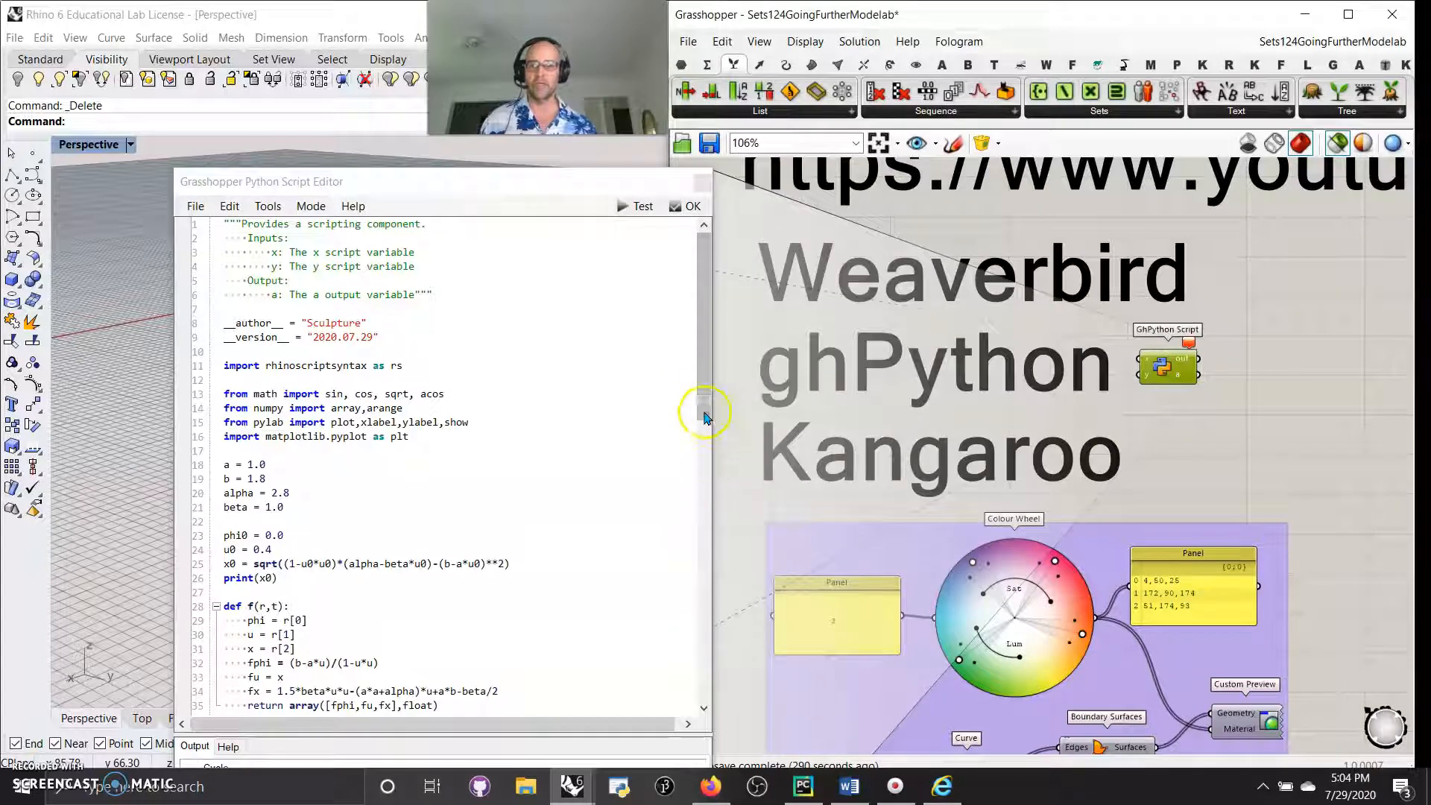
{"action": "left_click_drag", "start_coordinate": [705, 382], "coordinate": [712, 345]}
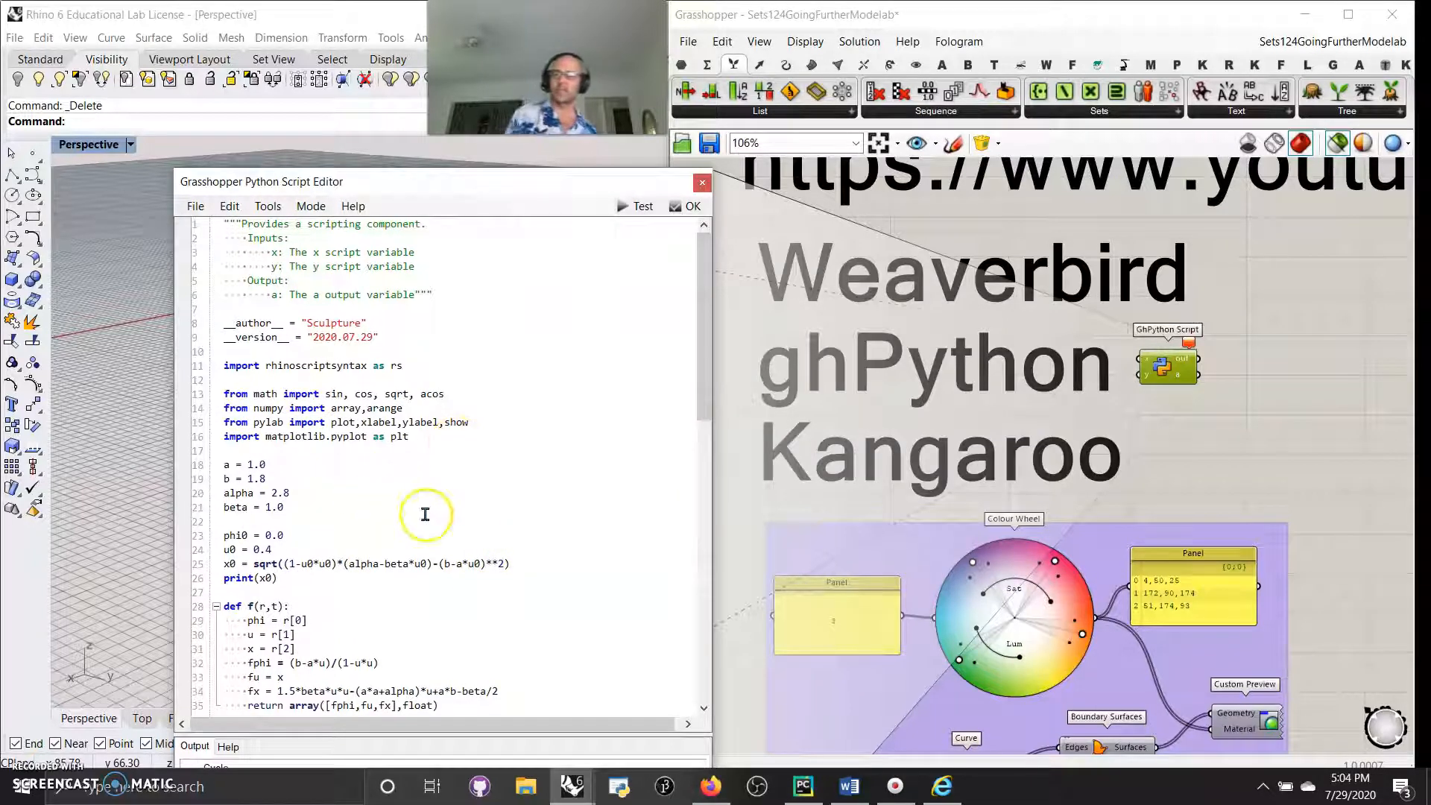
{"action": "left_click_drag", "start_coordinate": [694, 373], "coordinate": [704, 344]}
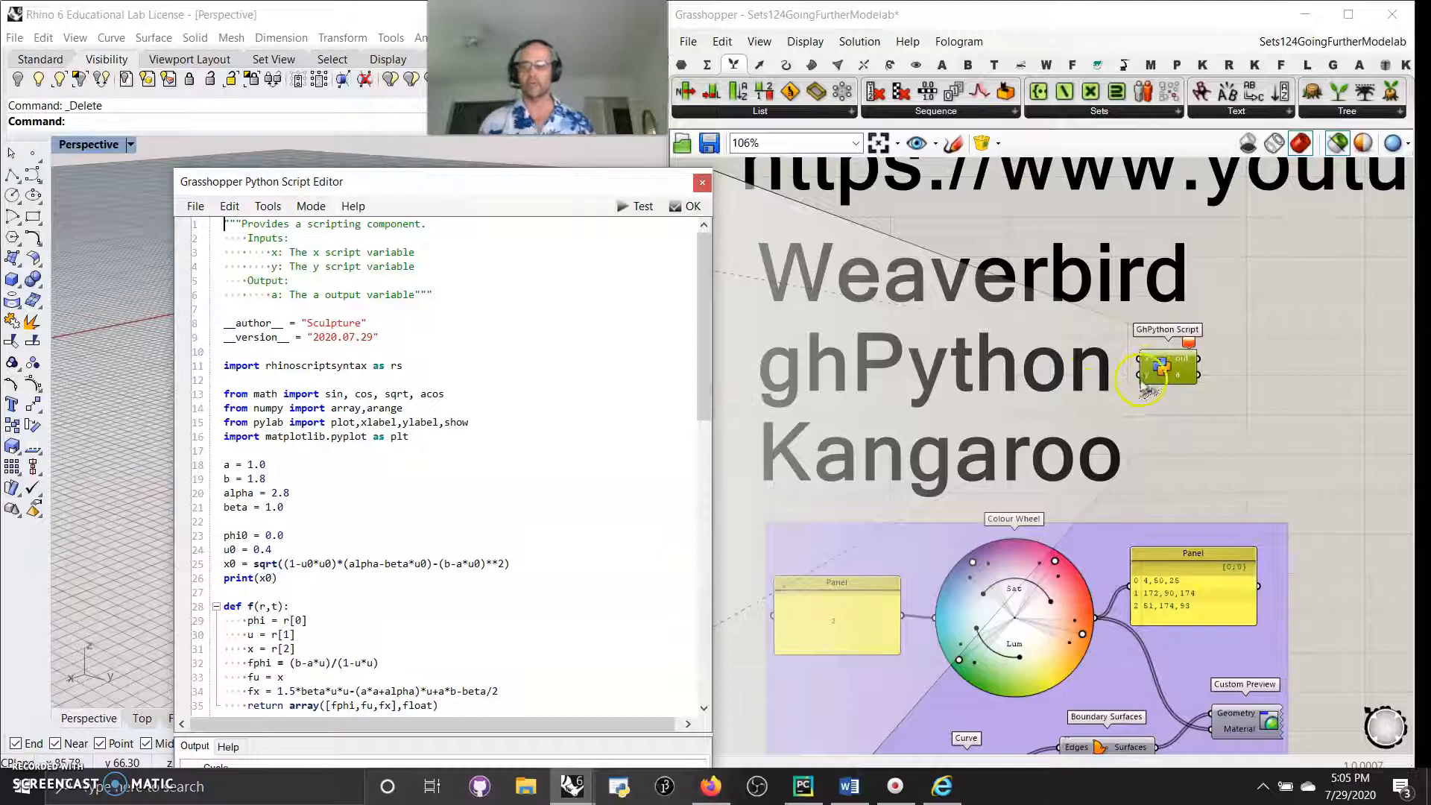
{"action": "left_click_drag", "start_coordinate": [709, 395], "coordinate": [704, 362]}
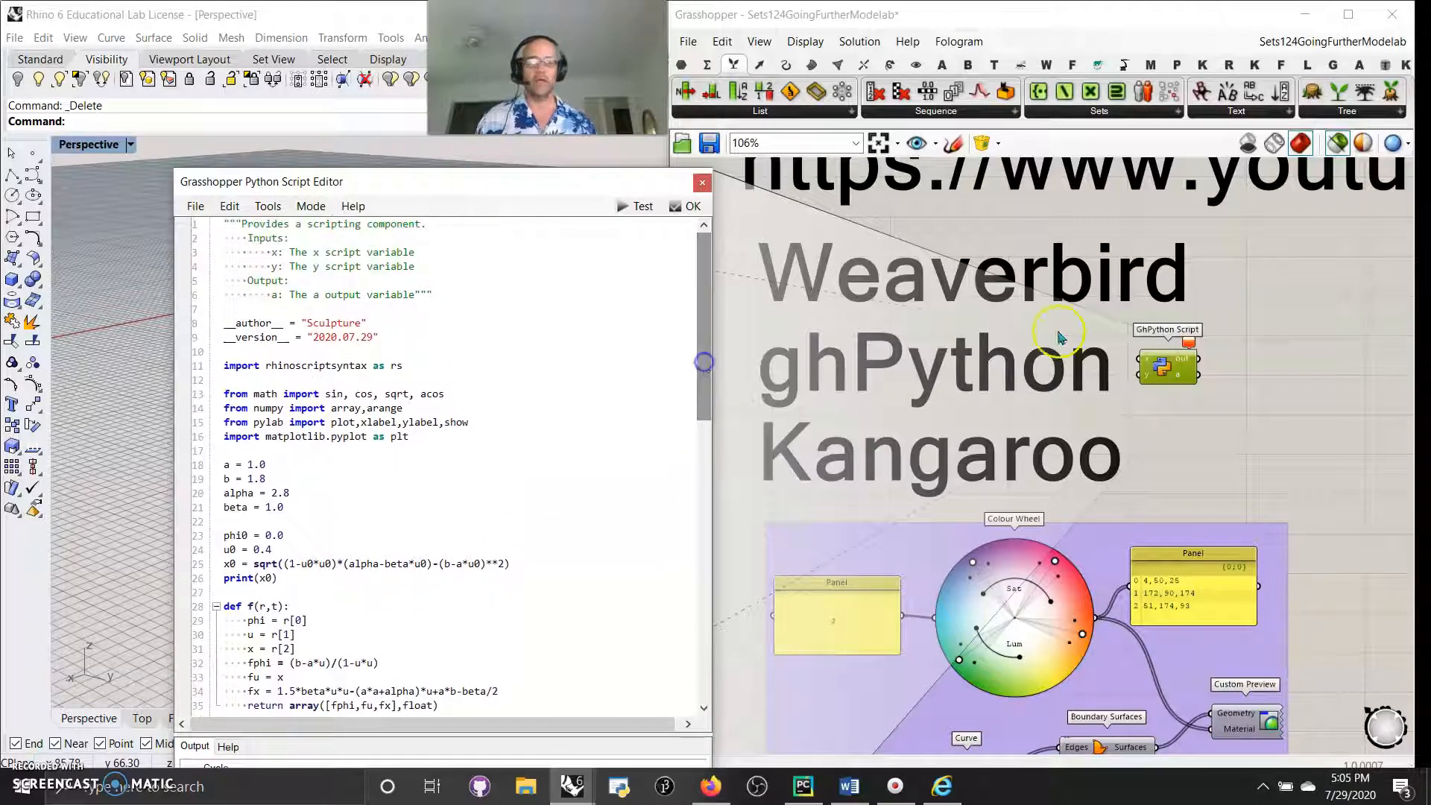
{"action": "left_click", "coordinate": [702, 182]}
Turn on the preview for all components in the Colour Wheel group.
{"action": "right_click_drag", "start_coordinate": [871, 517], "coordinate": [842, 207]}
{"action": "left_click_drag", "start_coordinate": [1276, 504], "coordinate": [715, 239]}
{"action": "right_click", "coordinate": [698, 248]}
{"action": "left_click", "coordinate": [746, 264]}
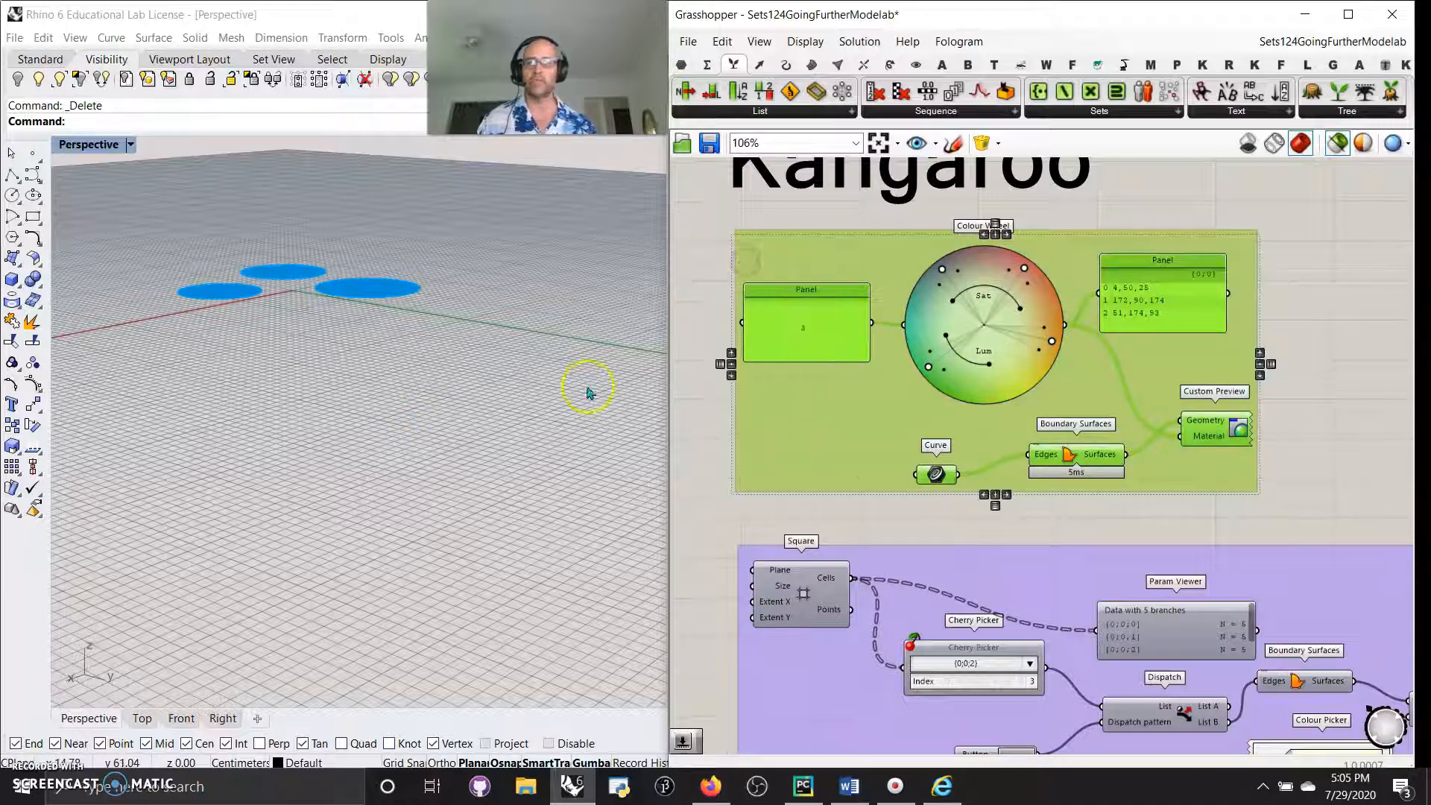
{"action": "left_click", "coordinate": [708, 432]}
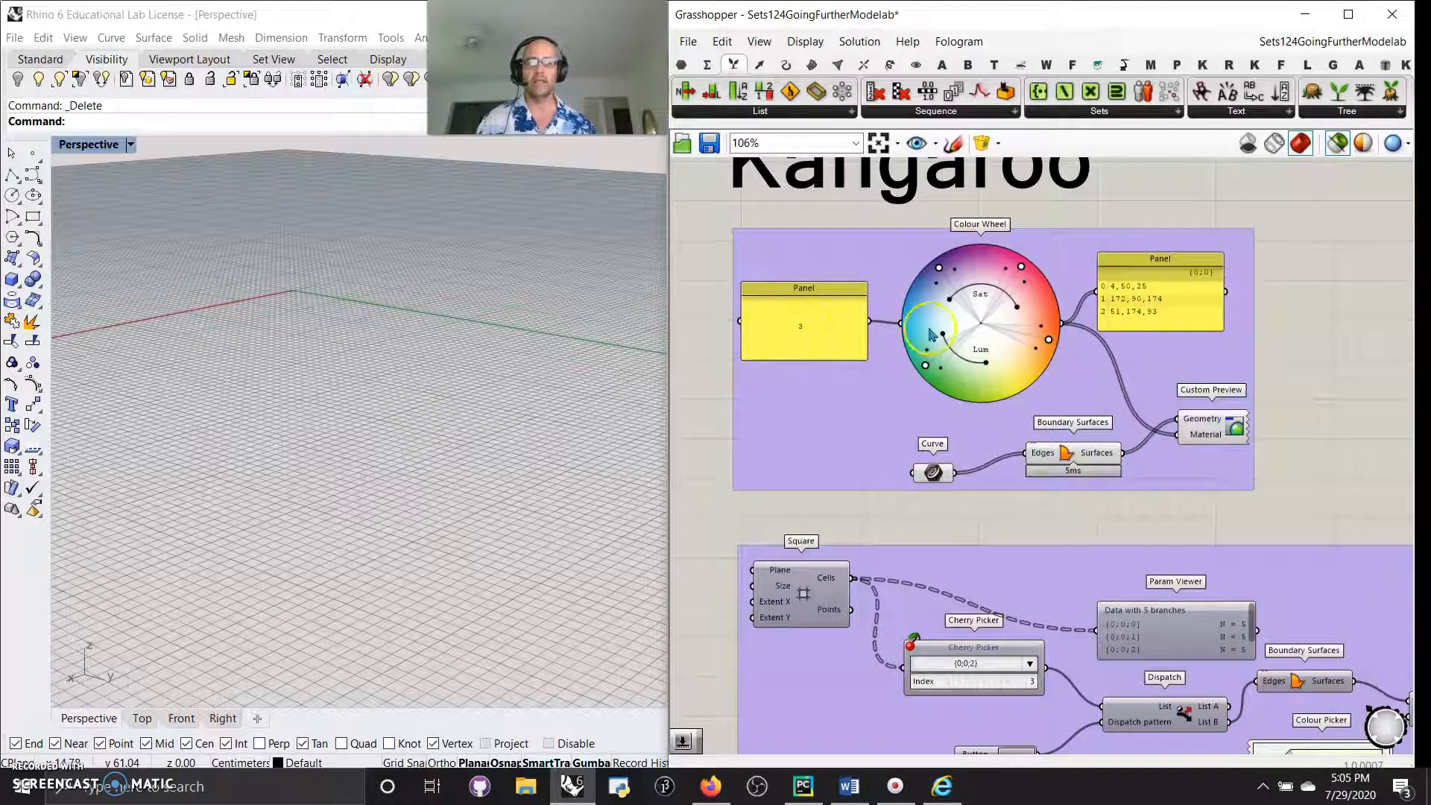
Inspect the Colour Wheel, Custom Preview and Boundary Surfaces components, and switch off drawing the preview for selected objects only.
{"action": "left_click", "coordinate": [992, 333]}
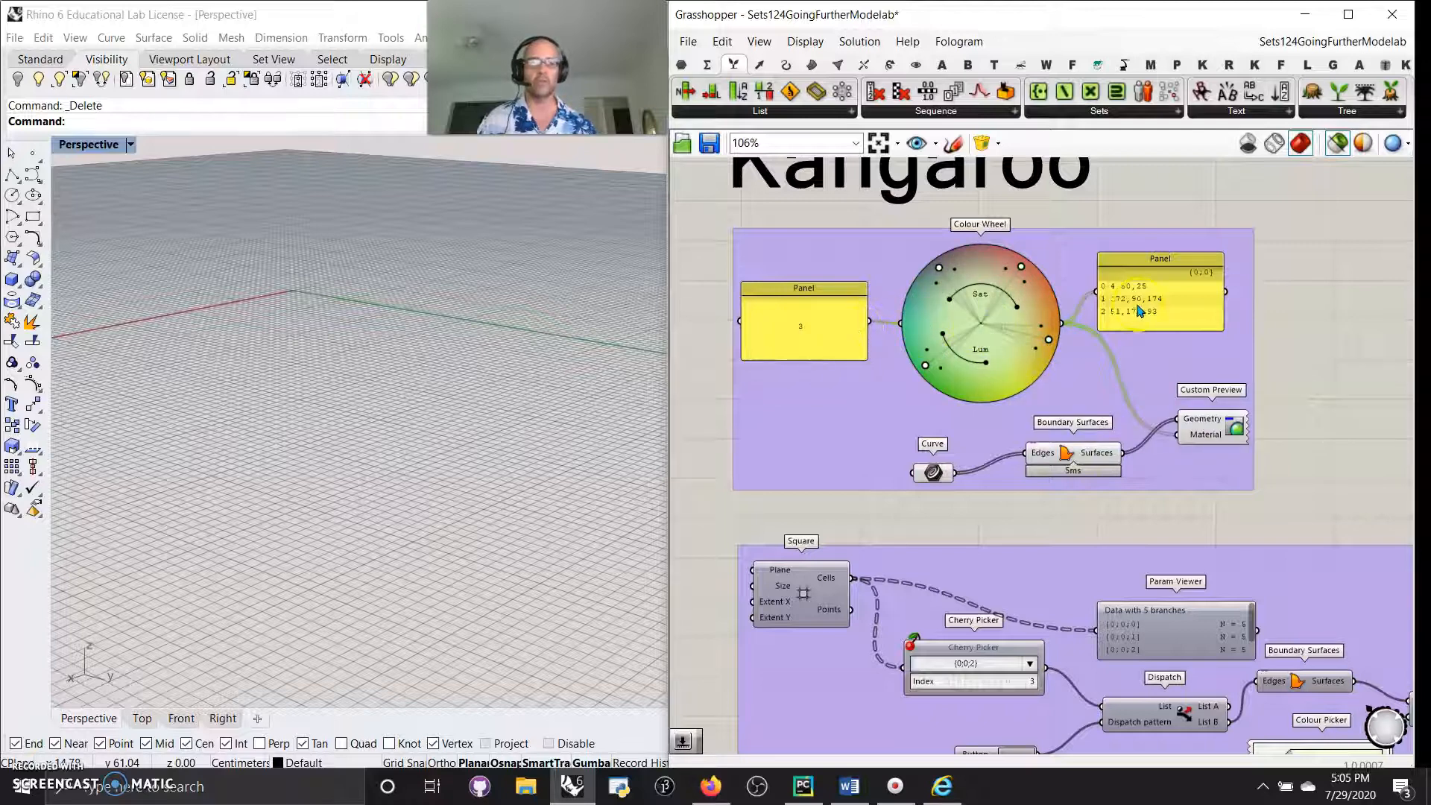
{"action": "left_click", "coordinate": [1206, 421]}
{"action": "right_click_drag", "start_coordinate": [358, 358], "coordinate": [556, 424]}
{"action": "left_click", "coordinate": [1067, 452]}
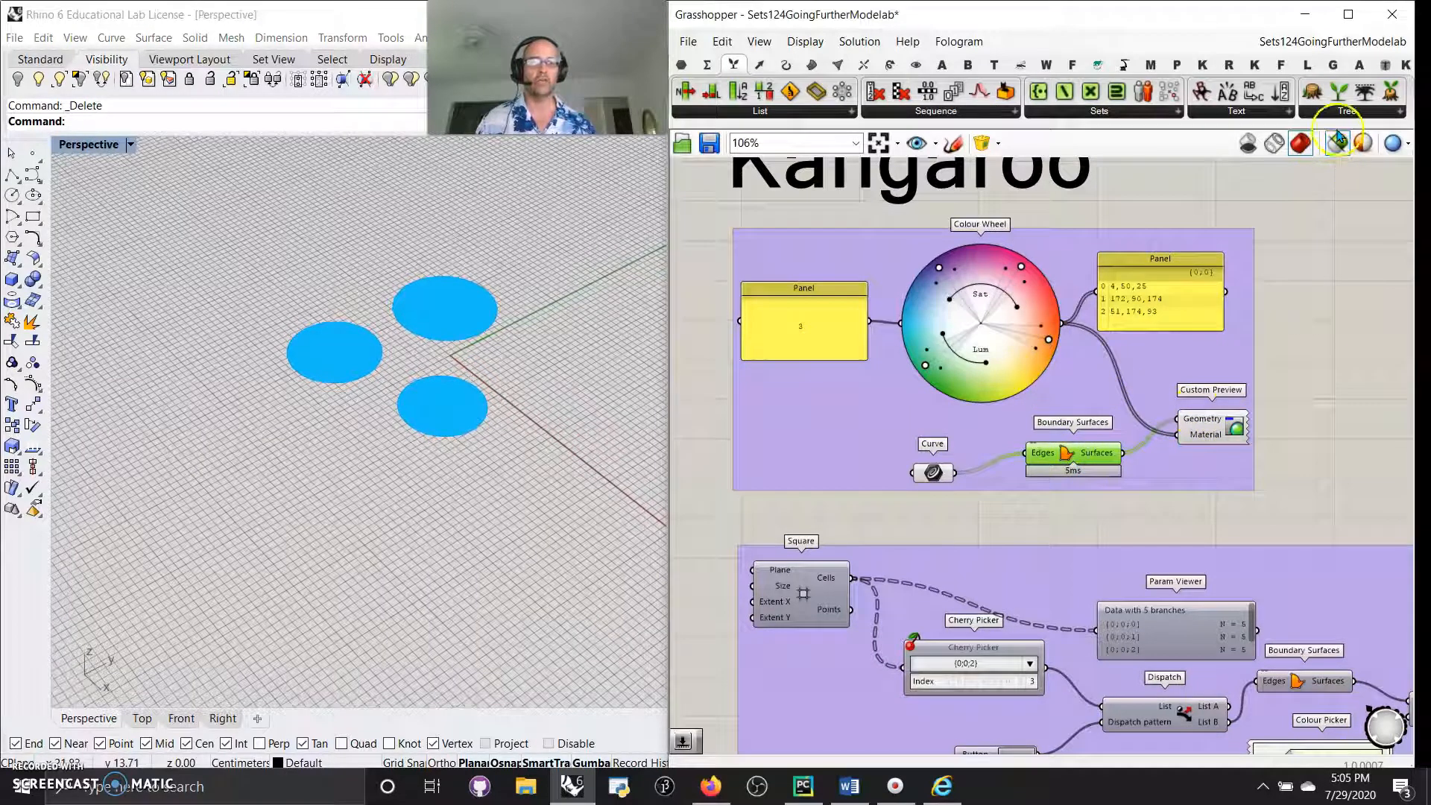
{"action": "left_click", "coordinate": [1337, 356]}
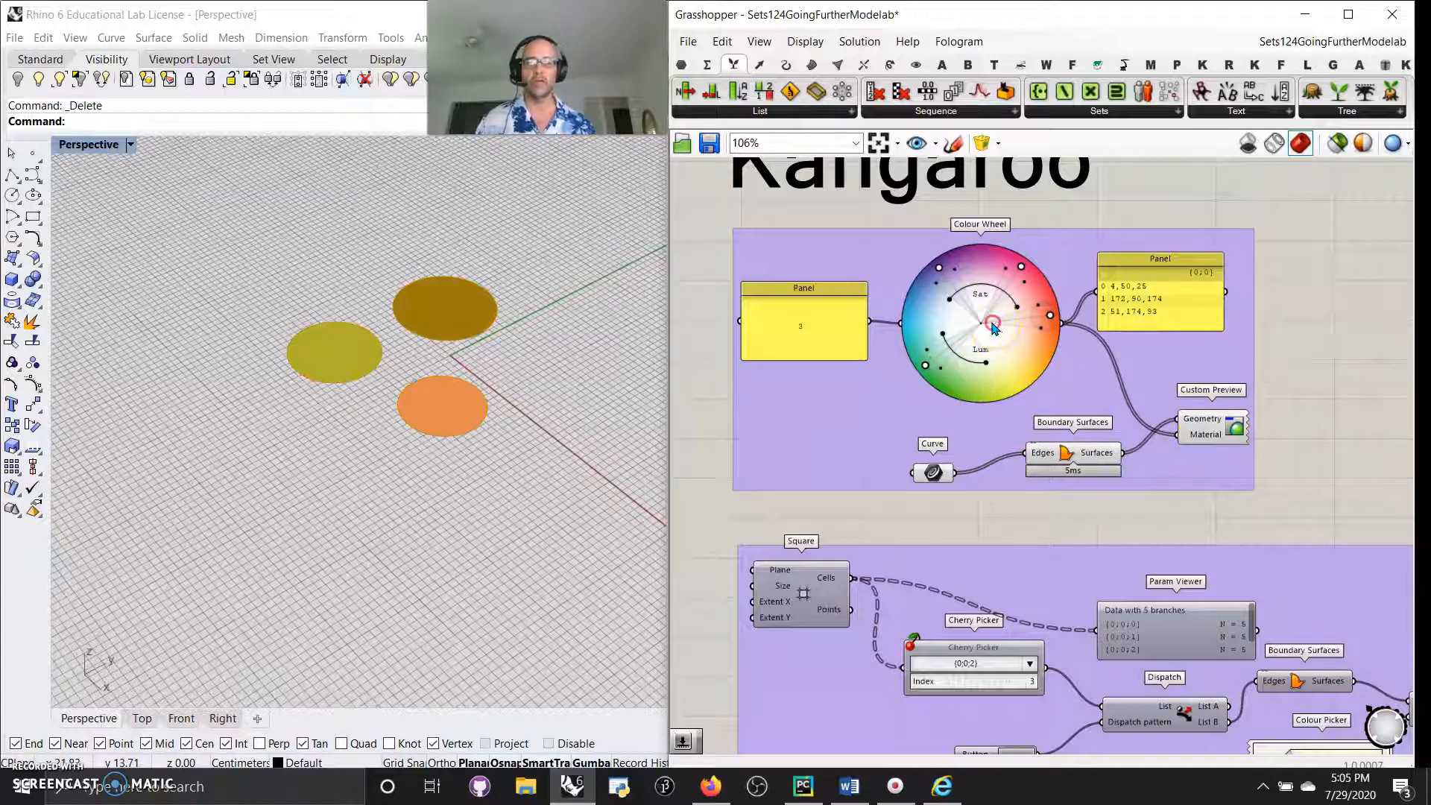
Switch the Colour Wheel to another colour scheme and highlight the Curve component that supplies the circles.
{"action": "right_click", "coordinate": [992, 327]}
{"action": "left_click", "coordinate": [1045, 463]}
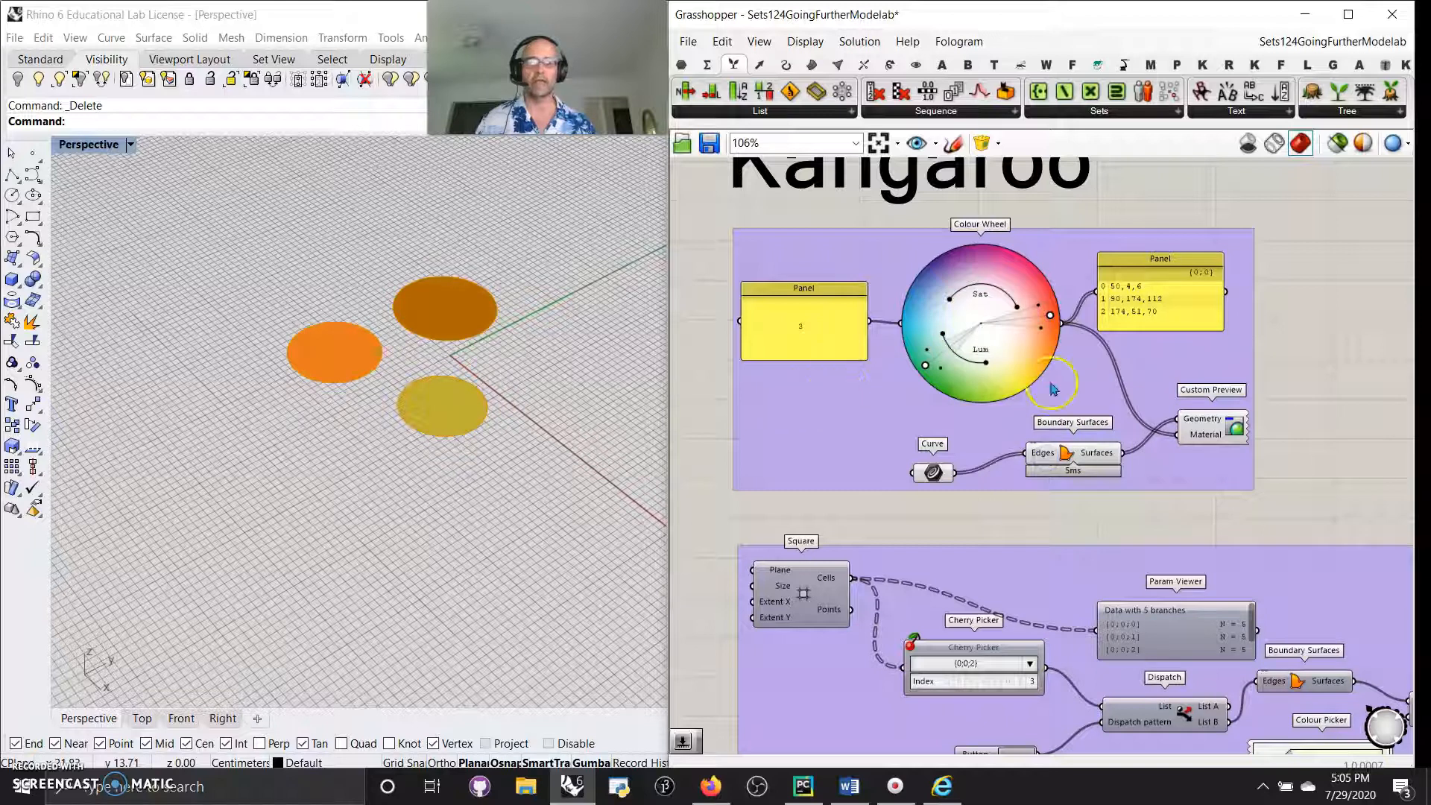
{"action": "left_click", "coordinate": [932, 472]}
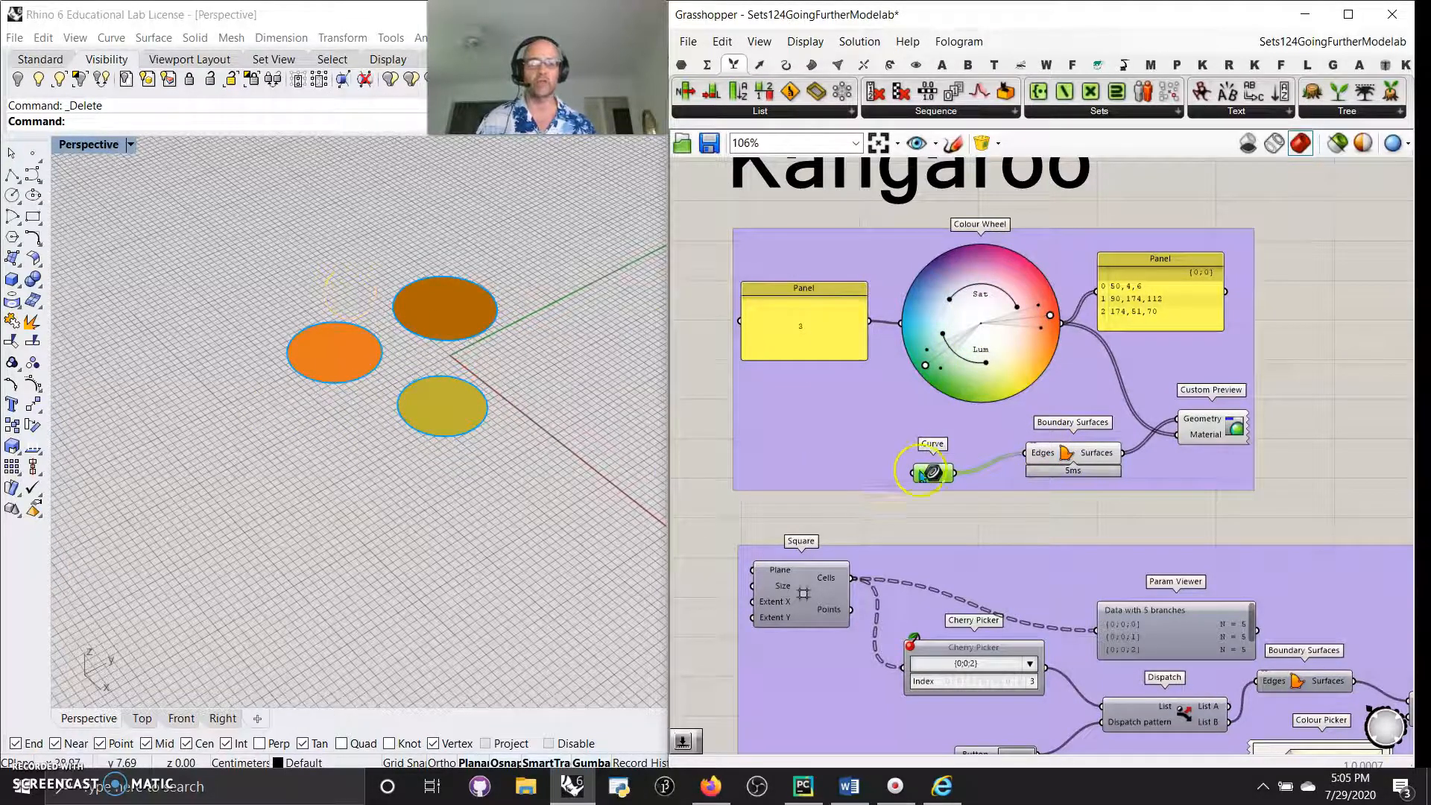
Turn off the preview for all components in the Colour Wheel group.
{"action": "left_click_drag", "start_coordinate": [1274, 501], "coordinate": [720, 215]}
{"action": "right_click", "coordinate": [693, 259]}
{"action": "left_click", "coordinate": [741, 328]}
Turn on the preview for all components in the Cherry Picker and Dispatch group.
{"action": "right_click_drag", "start_coordinate": [887, 473], "coordinate": [853, 380]}
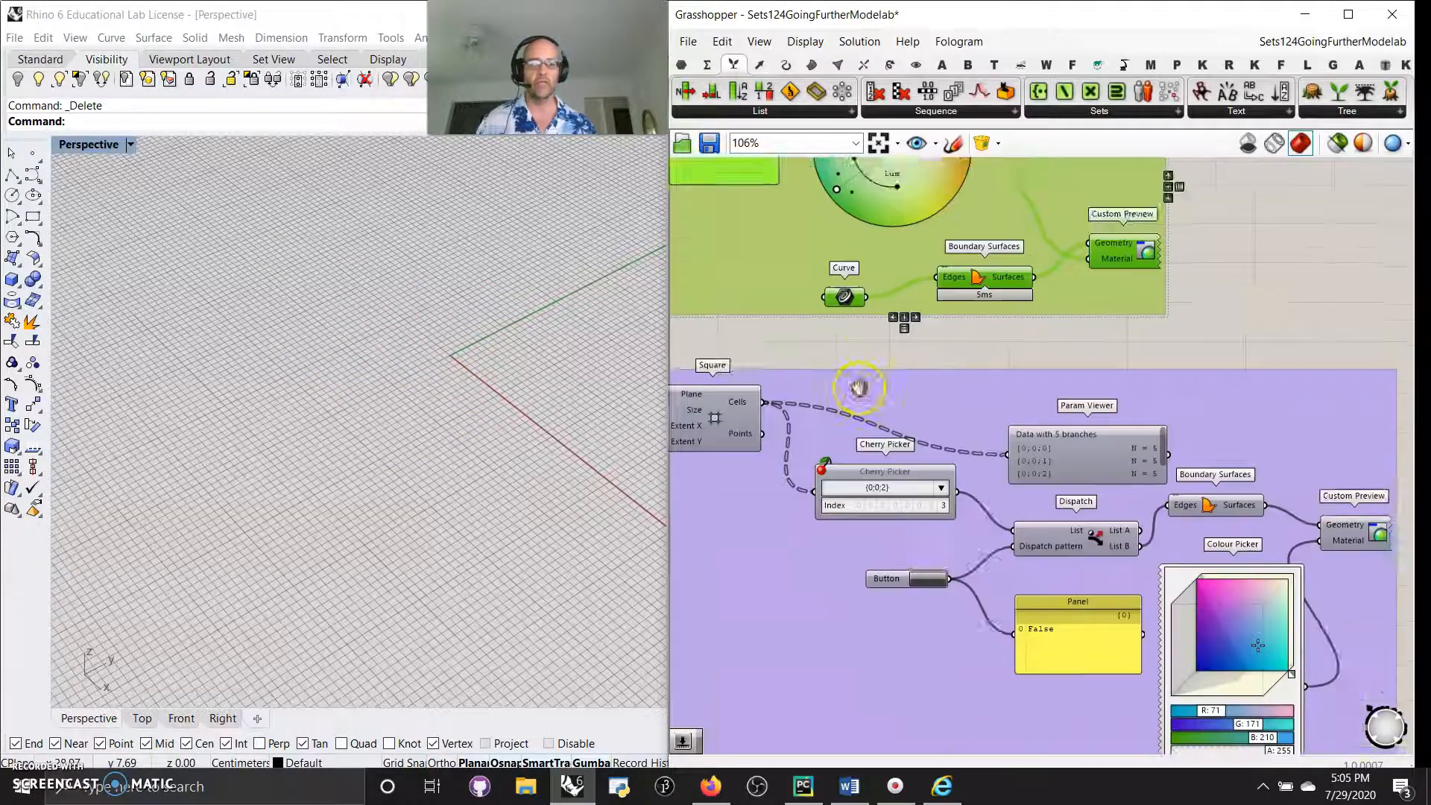
{"action": "scroll", "coordinate": [853, 380], "scroll_direction": "down", "scroll_amount": 3}
{"action": "left_click_drag", "start_coordinate": [1197, 559], "coordinate": [676, 240]}
{"action": "right_click", "coordinate": [1166, 240]}
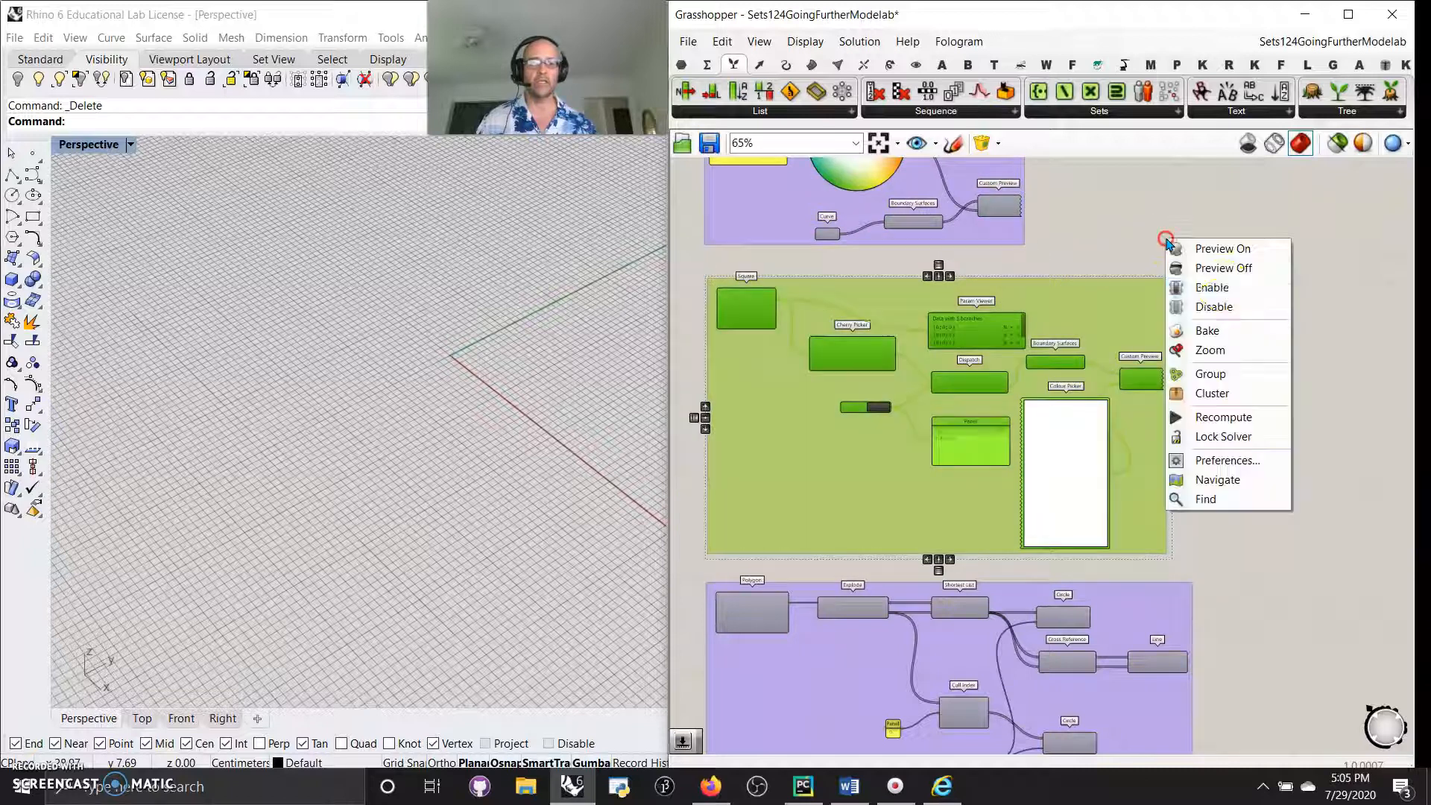
{"action": "left_click", "coordinate": [1222, 248]}
{"action": "scroll", "coordinate": [857, 384], "scroll_direction": "up", "scroll_amount": 3}
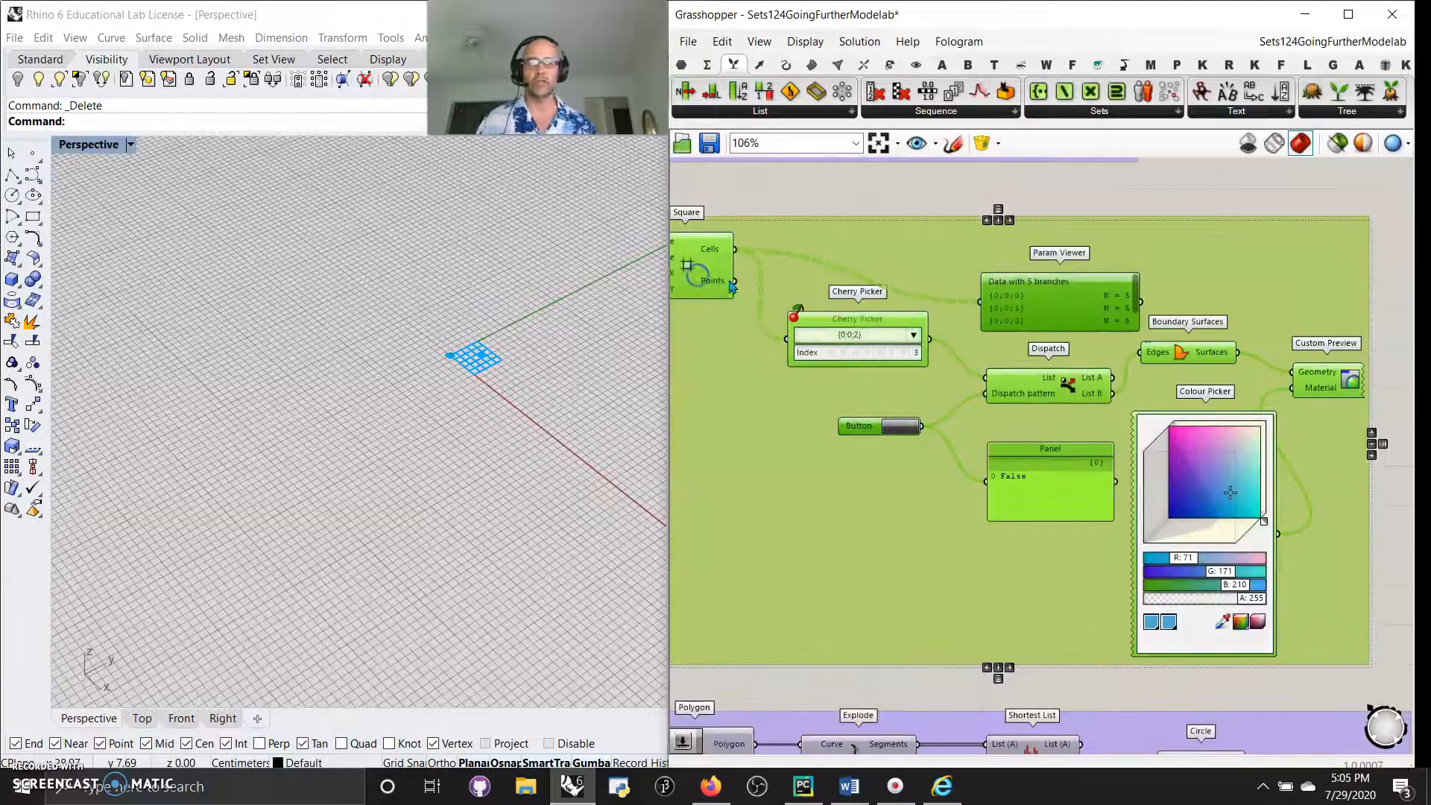
{"action": "left_click", "coordinate": [916, 189]}
Examine the Square grid and its Custom Preview output close up in the Perspective viewport.
{"action": "left_click", "coordinate": [695, 268]}
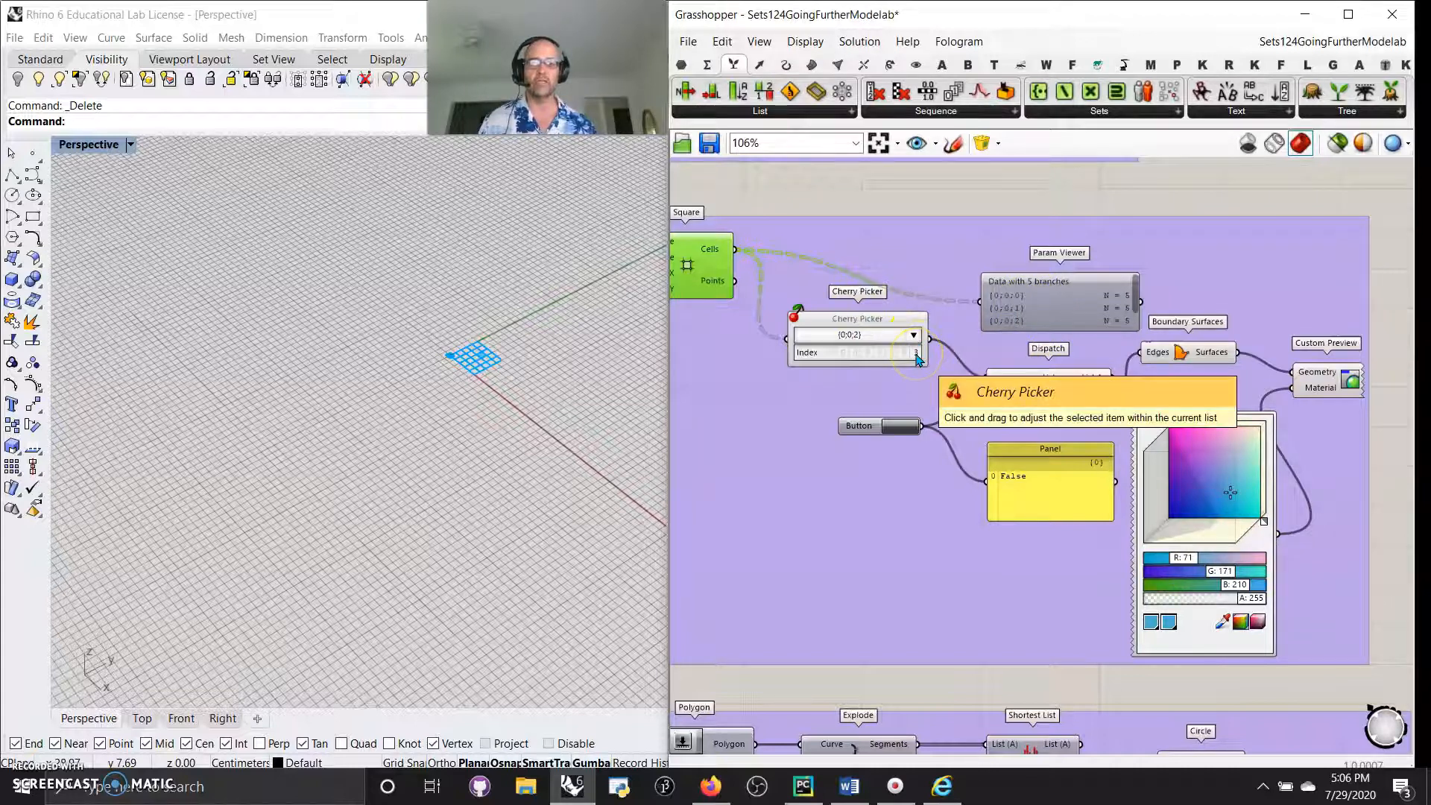
{"action": "scroll", "coordinate": [470, 361], "scroll_direction": "up", "scroll_amount": 10}
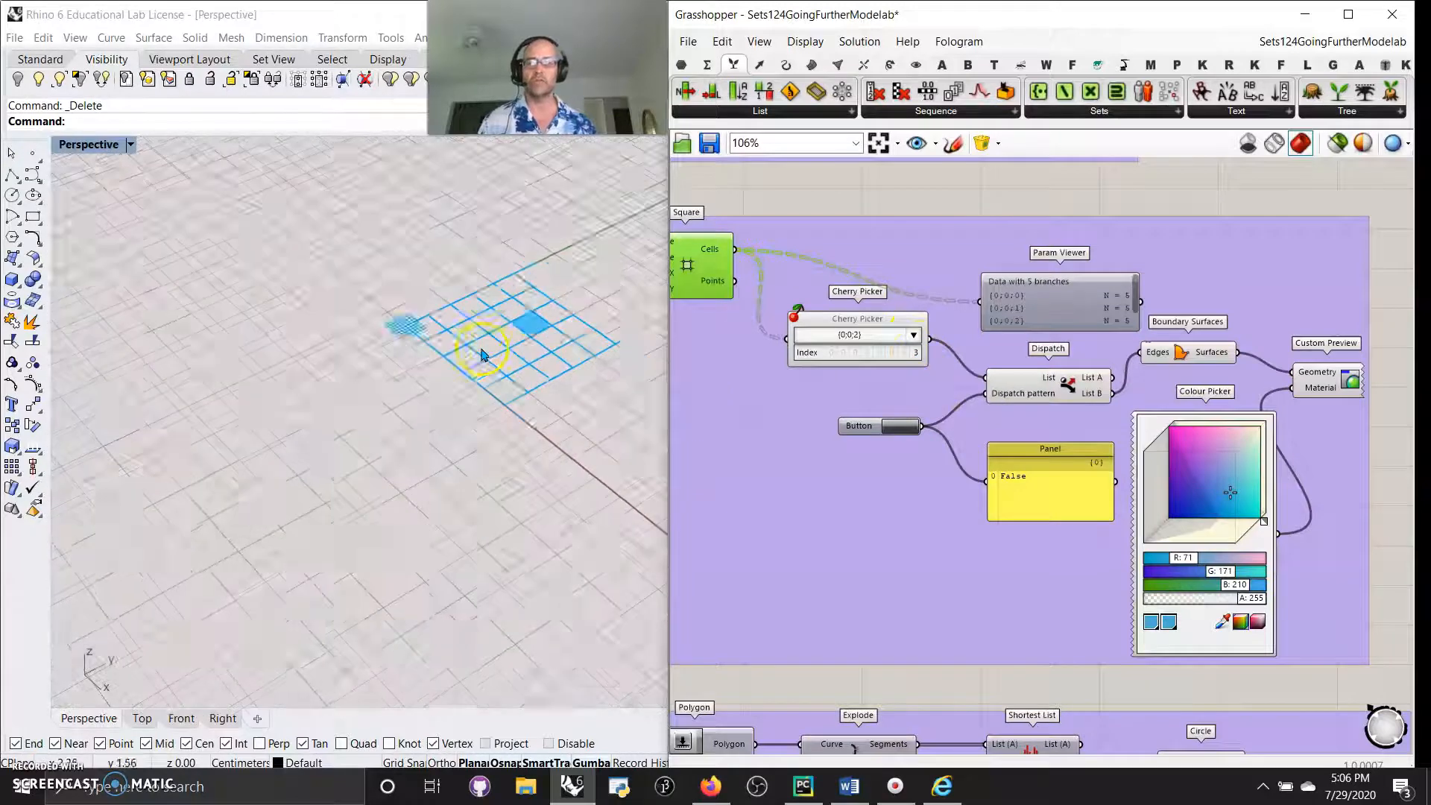
{"action": "left_click", "coordinate": [1300, 403]}
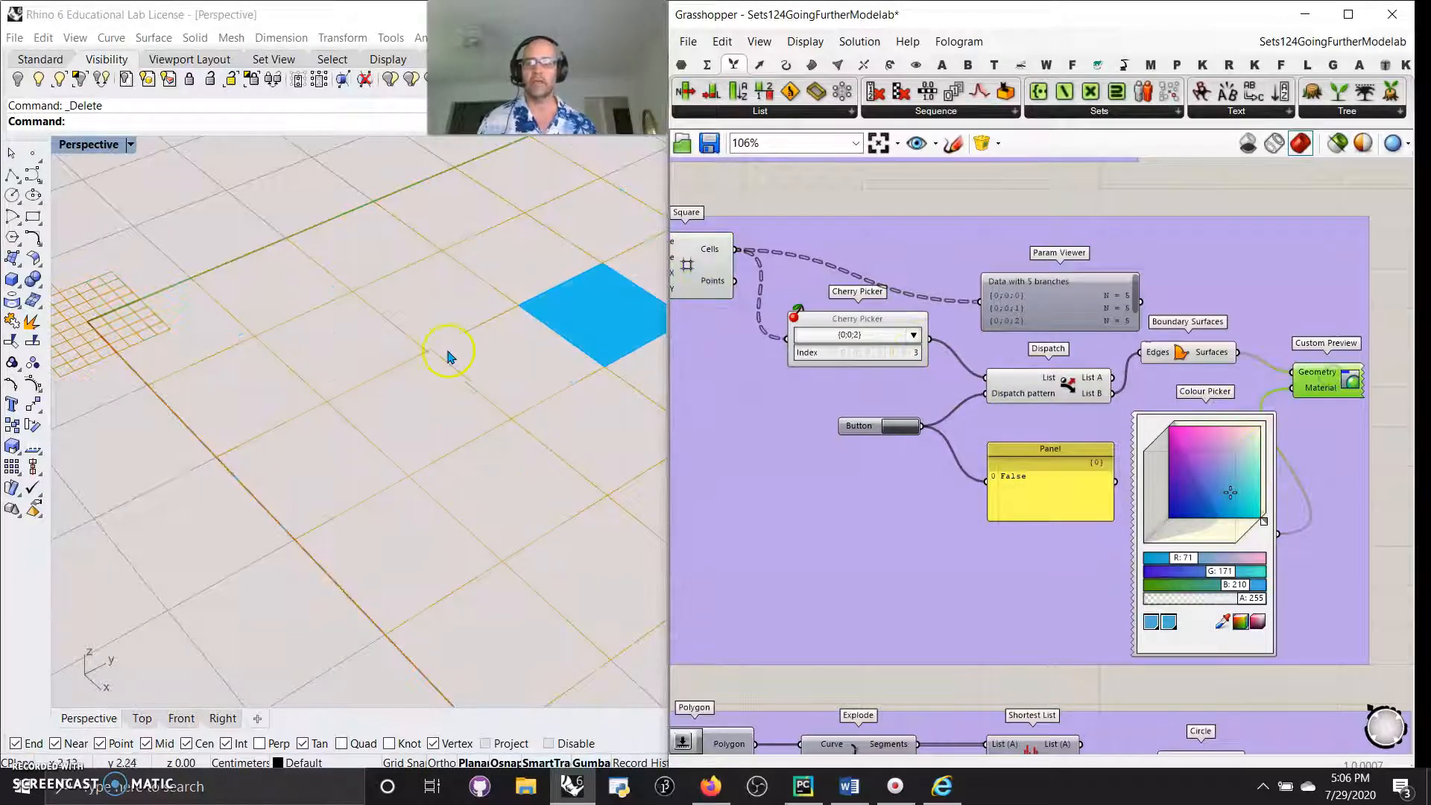
{"action": "scroll", "coordinate": [352, 432], "scroll_direction": "down", "scroll_amount": 5}
{"action": "scroll", "coordinate": [384, 426], "scroll_direction": "up", "scroll_amount": 5}
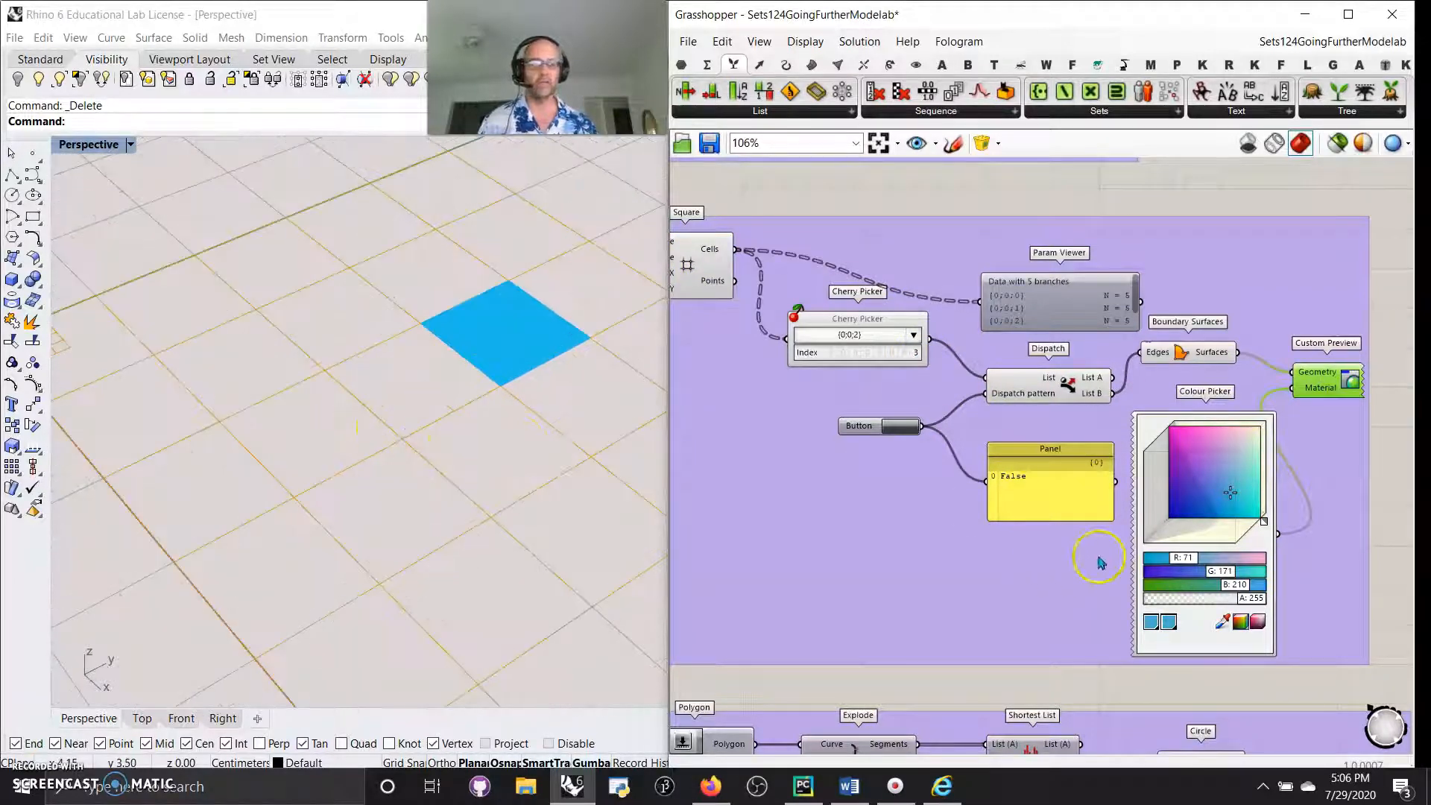
Set the Colour Picker to a yellow of about R 227, G 206, B 95 and trigger the Button feeding Dispatch.
{"action": "left_click_drag", "start_coordinate": [1264, 522], "coordinate": [1230, 450]}
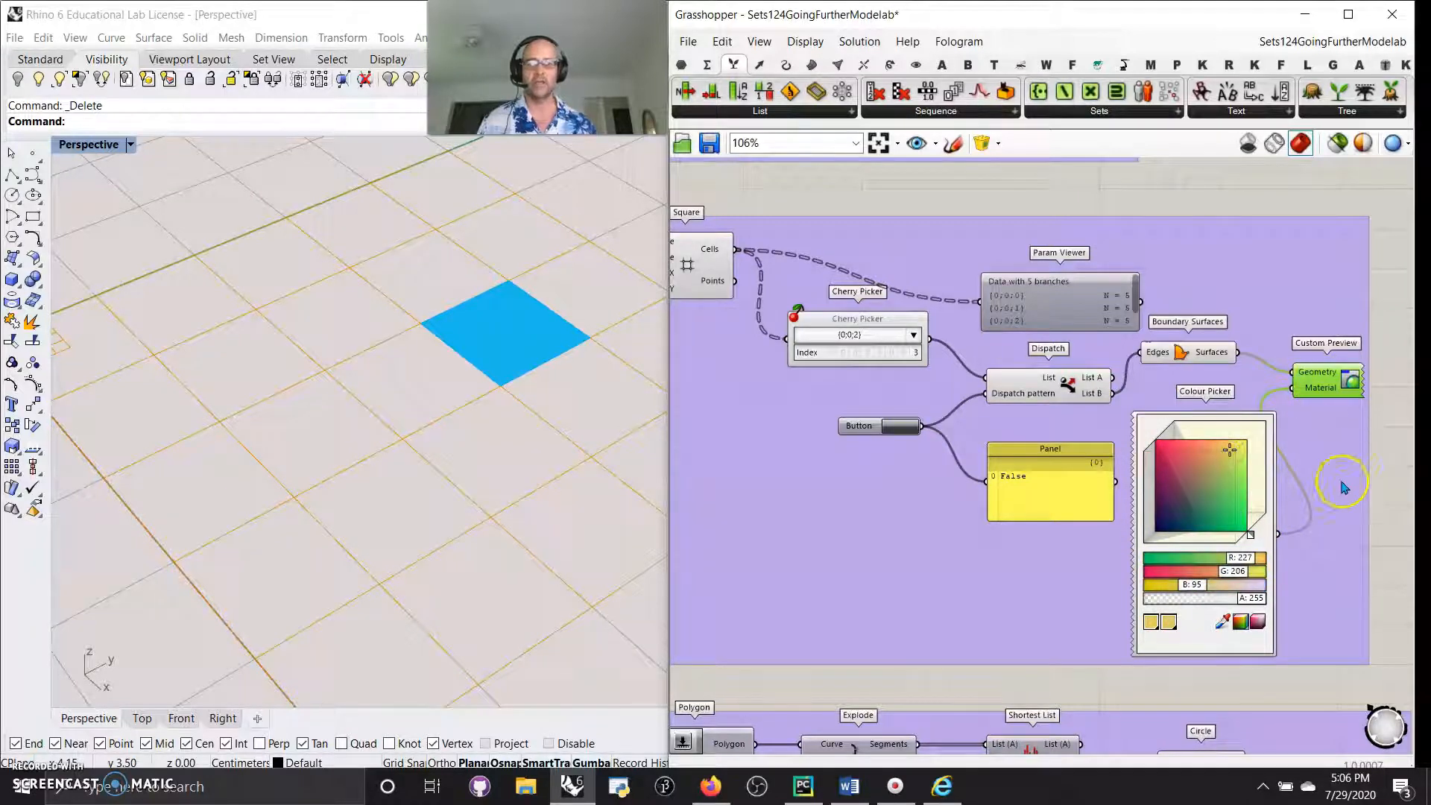
{"action": "left_click", "coordinate": [1193, 341]}
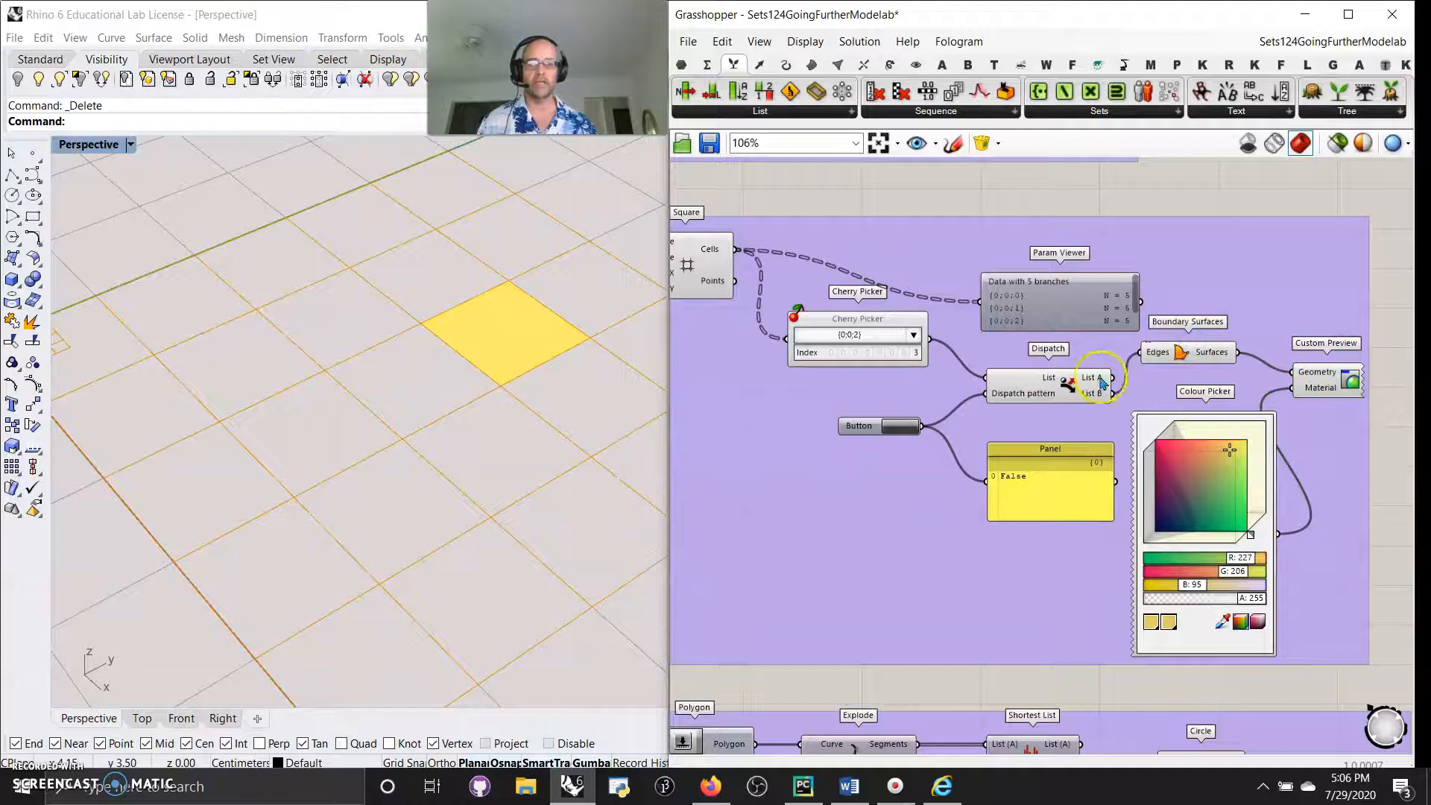
{"action": "left_click", "coordinate": [894, 428]}
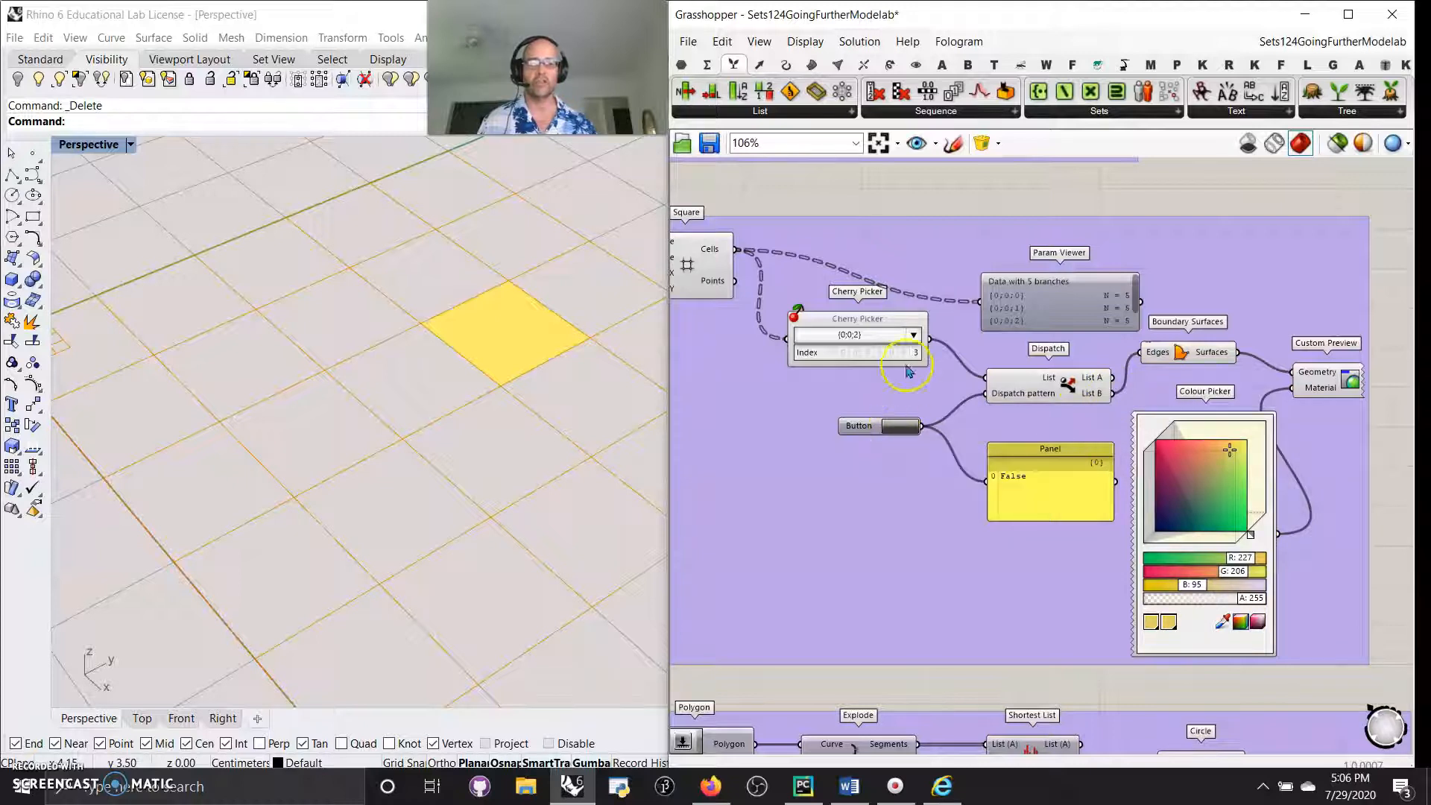
Set the Cherry Picker to index 1 on branch {0;0;1} and check the remaining branches in the Param Viewer.
{"action": "left_click_drag", "start_coordinate": [915, 356], "coordinate": [910, 390]}
{"action": "left_click", "coordinate": [913, 334]}
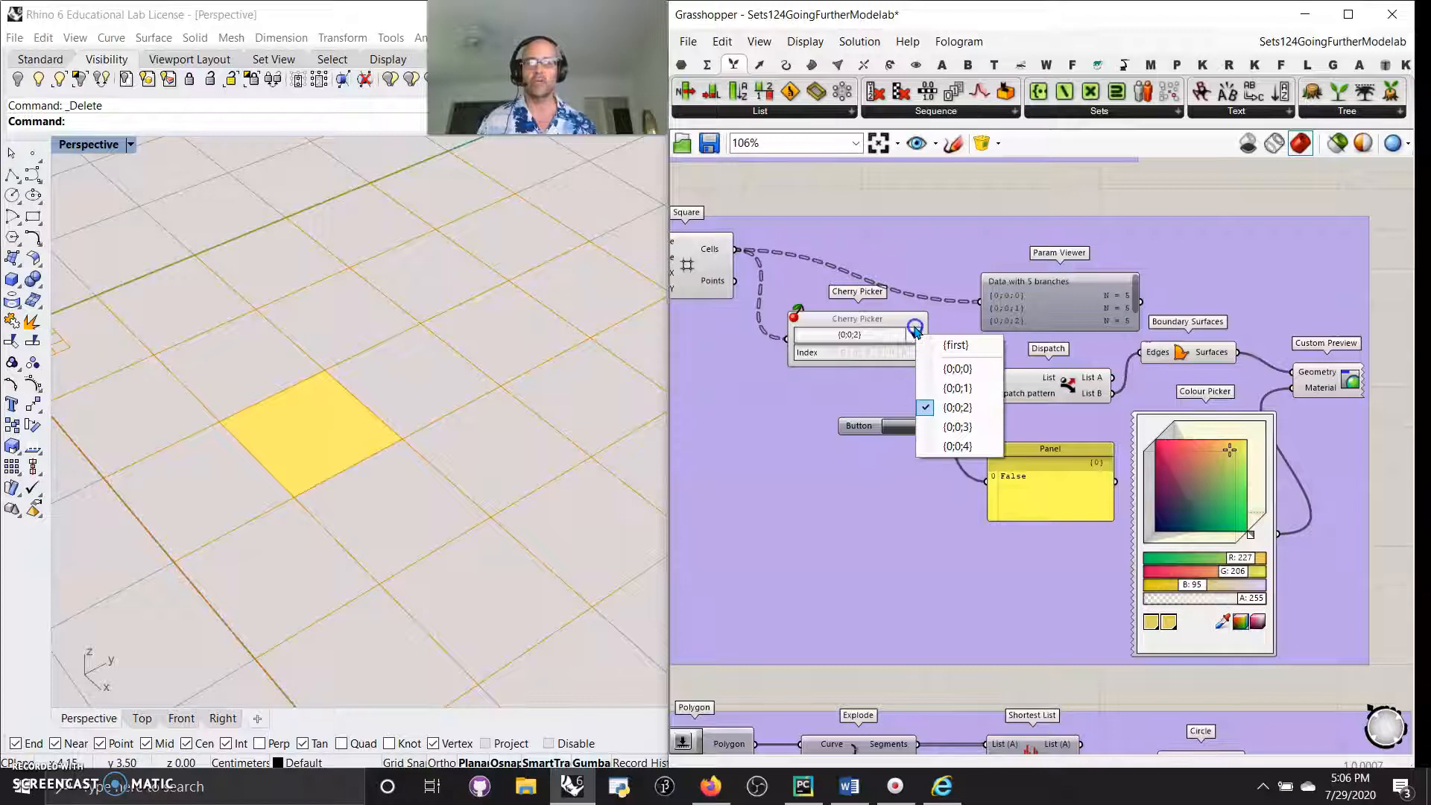
{"action": "left_click", "coordinate": [957, 389]}
{"action": "mouse_move", "coordinate": [519, 408]}
{"action": "right_mouse_down"}
{"action": "mouse_move", "coordinate": [501, 415]}
{"action": "mouse_move", "coordinate": [507, 431]}
{"action": "right_mouse_up"}
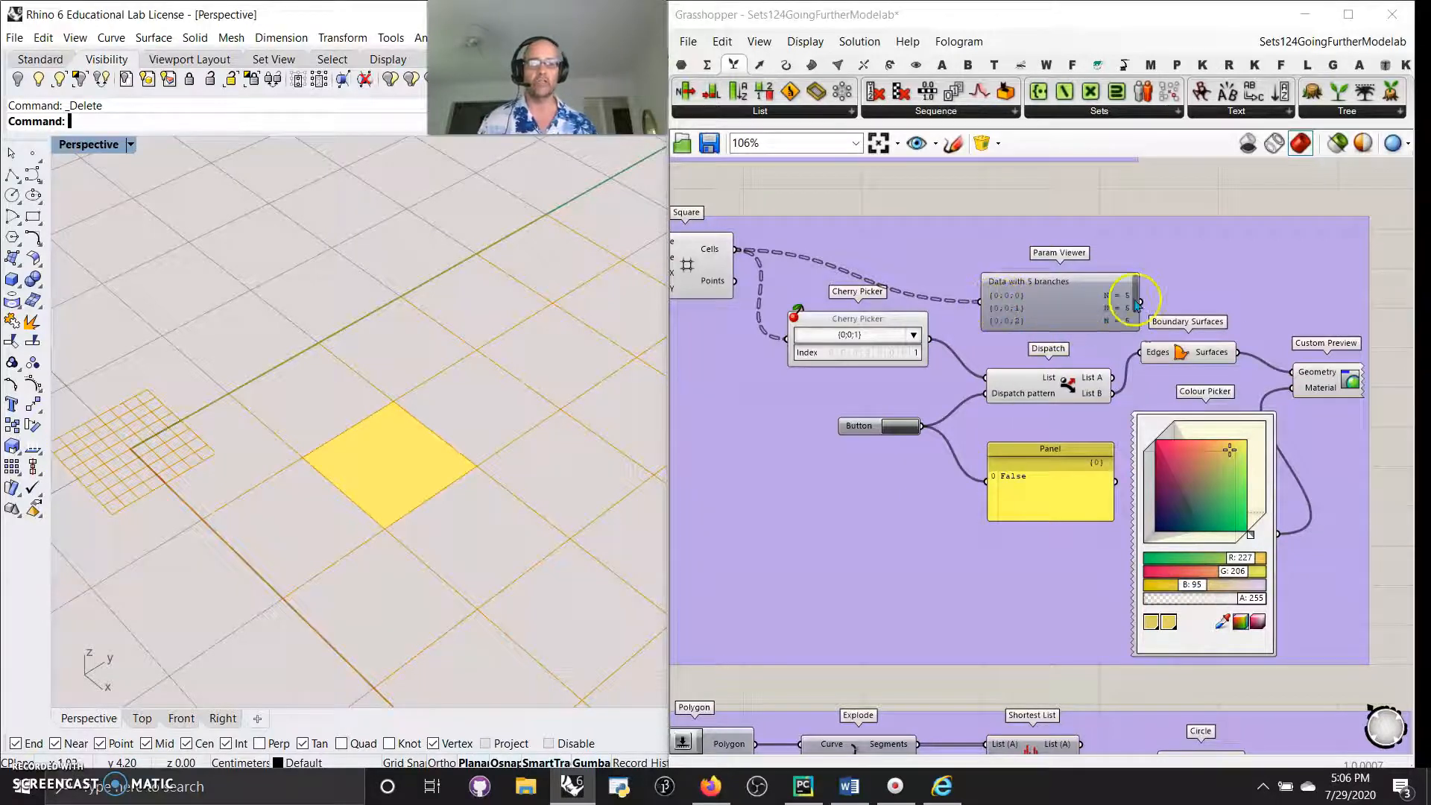
{"action": "left_click", "coordinate": [1134, 328]}
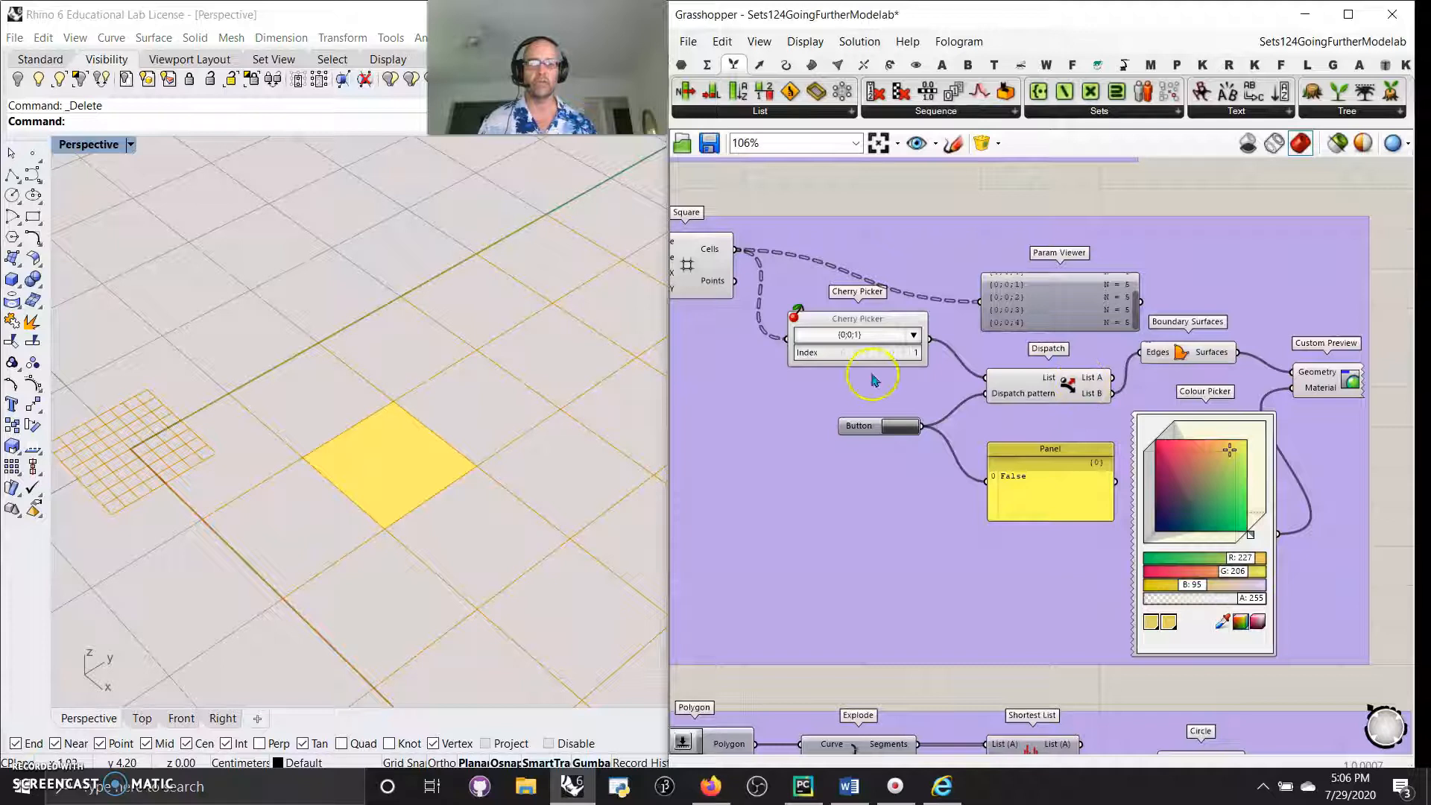
Turn off the preview for all components in the Cherry Picker and Dispatch group.
{"action": "scroll", "coordinate": [916, 521], "scroll_direction": "down", "scroll_amount": 4}
{"action": "left_click_drag", "start_coordinate": [1220, 605], "coordinate": [735, 334]}
{"action": "right_click", "coordinate": [686, 318]}
{"action": "left_click", "coordinate": [738, 352]}
Turn on the preview for all components in the Polygon and Shortest List group.
{"action": "right_click_drag", "start_coordinate": [866, 528], "coordinate": [866, 181]}
{"action": "left_click_drag", "start_coordinate": [1255, 485], "coordinate": [733, 295]}
{"action": "right_click", "coordinate": [709, 309]}
{"action": "left_click", "coordinate": [760, 322]}
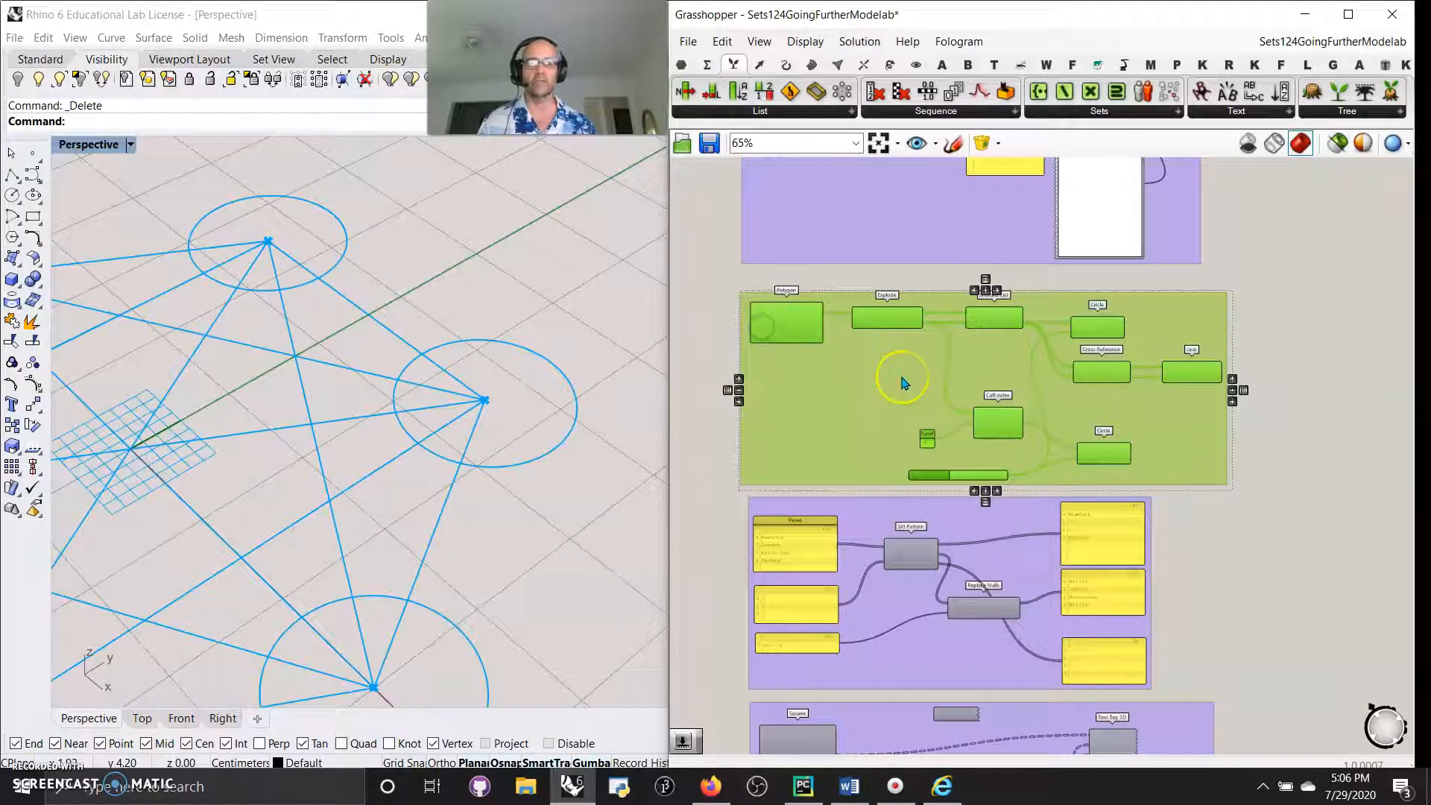
Highlight the Polygon component and examine the whole polygon in the Perspective viewport.
{"action": "scroll", "coordinate": [898, 373], "scroll_direction": "up", "scroll_amount": 3}
{"action": "right_click_drag", "start_coordinate": [812, 430], "coordinate": [918, 441]}
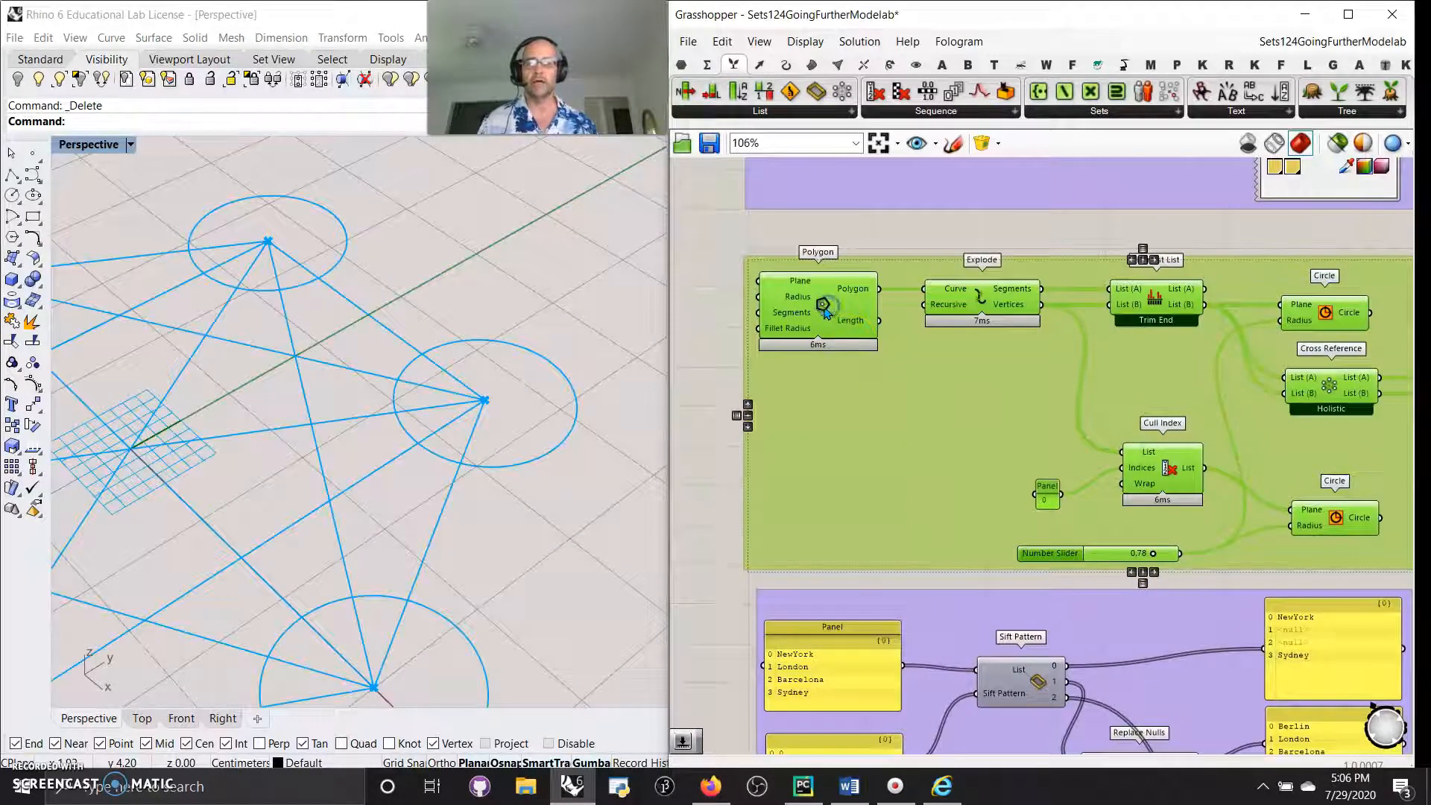
{"action": "left_click", "coordinate": [1042, 520]}
{"action": "left_click", "coordinate": [821, 305]}
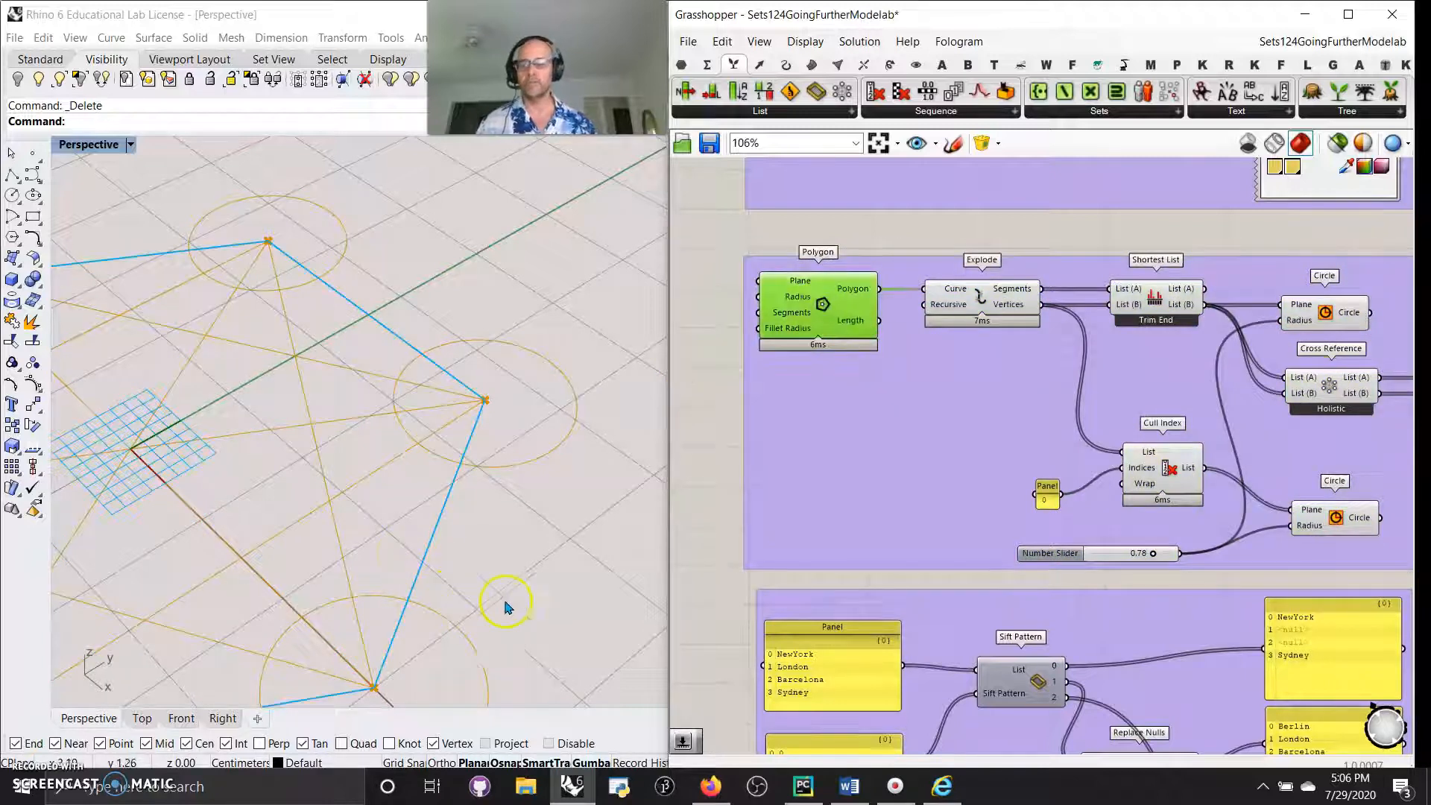
{"action": "scroll", "coordinate": [560, 544], "scroll_direction": "down", "scroll_amount": 6}
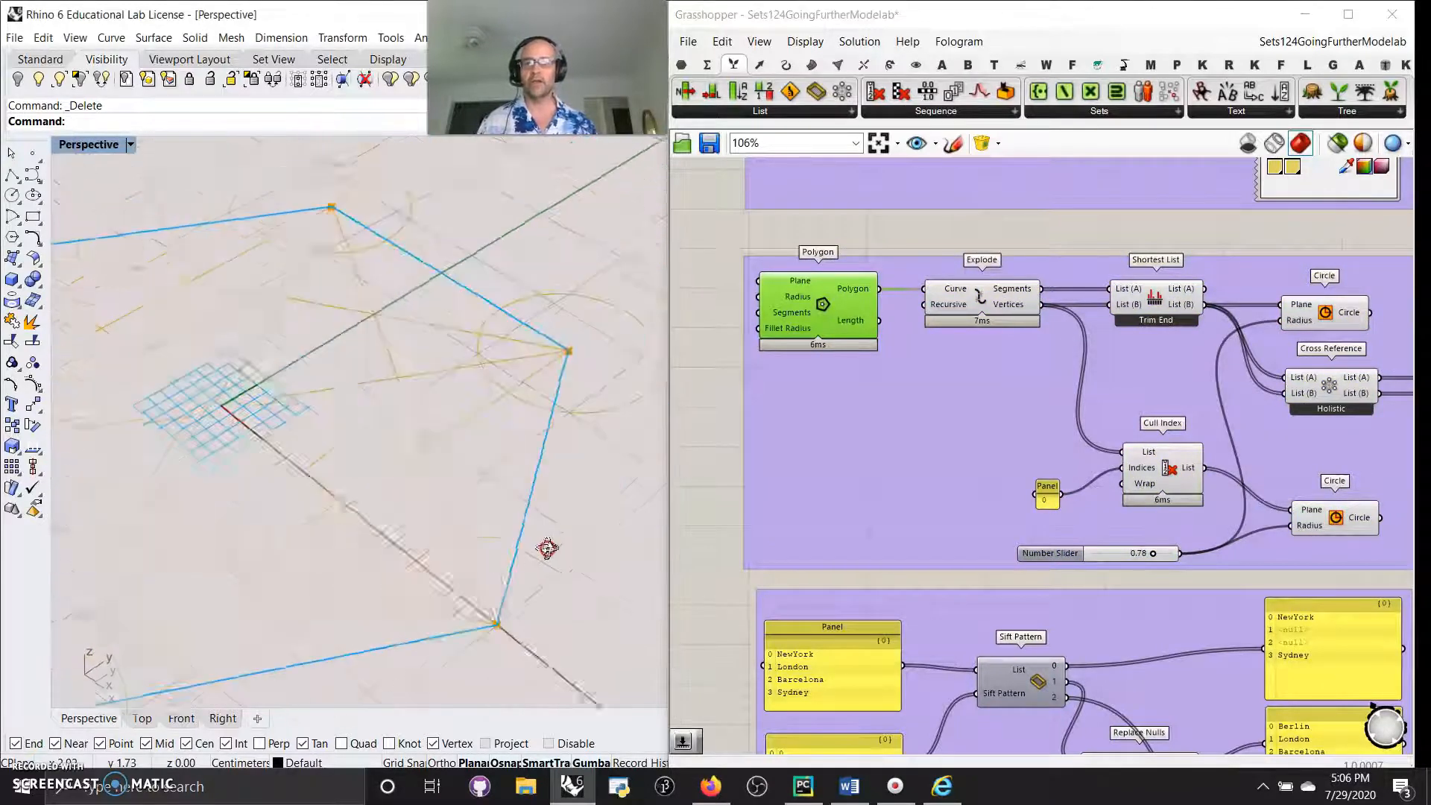
{"action": "right_click_drag", "start_coordinate": [581, 542], "coordinate": [562, 534]}
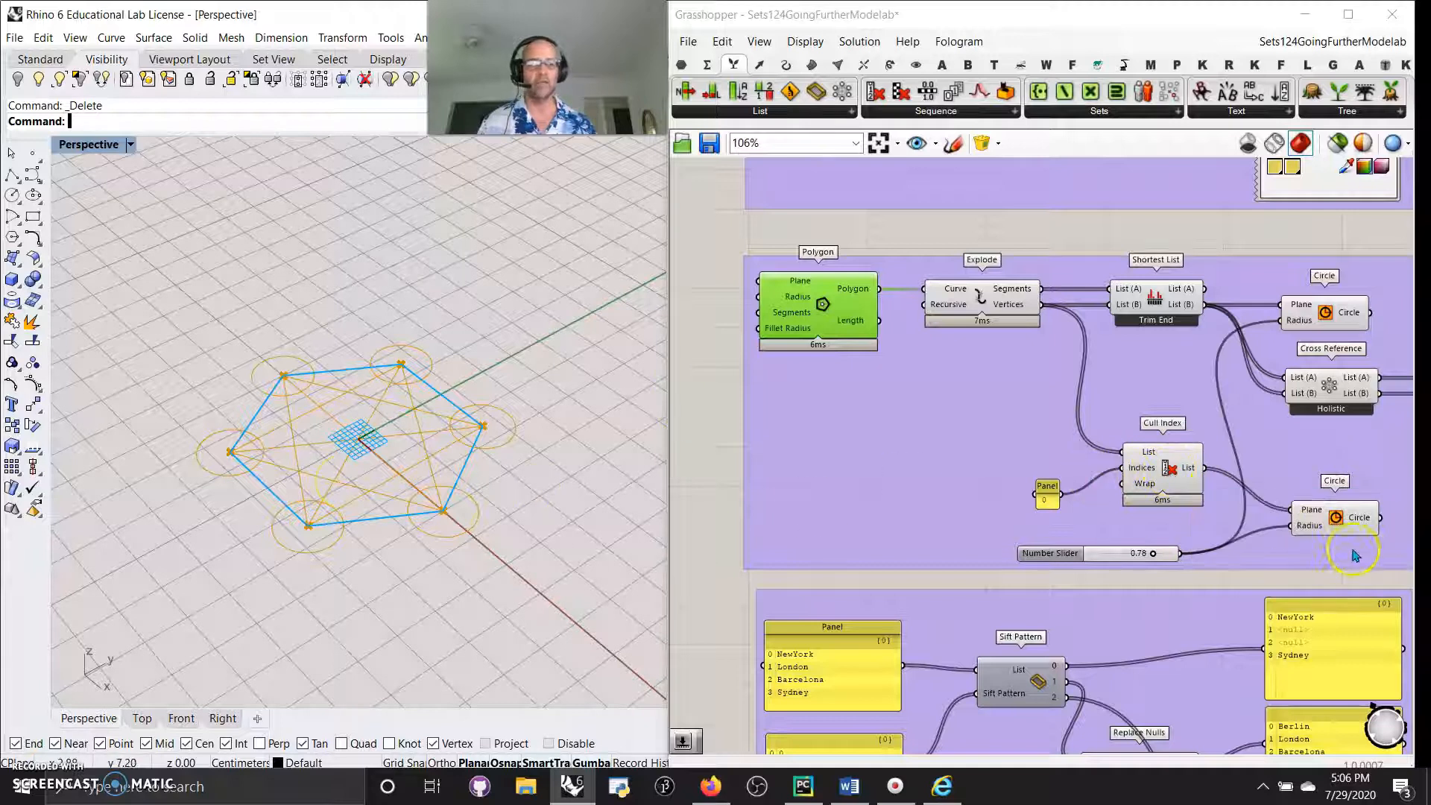
Inspect the output of the Circle component fed by Cull Index, and highlight the Shortest List component's geometry.
{"action": "left_click", "coordinate": [1343, 523]}
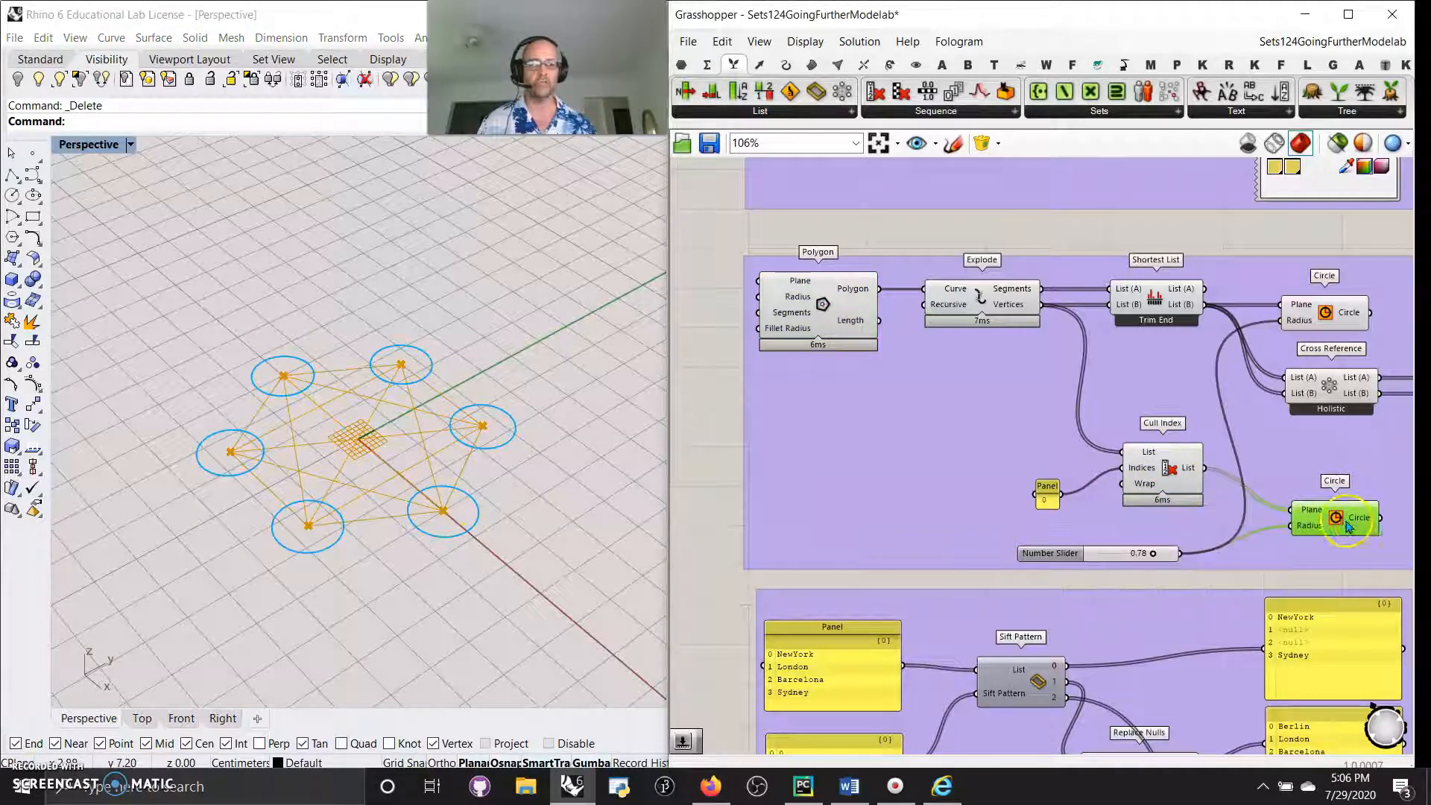
{"action": "mouse_move", "coordinate": [1357, 523]}
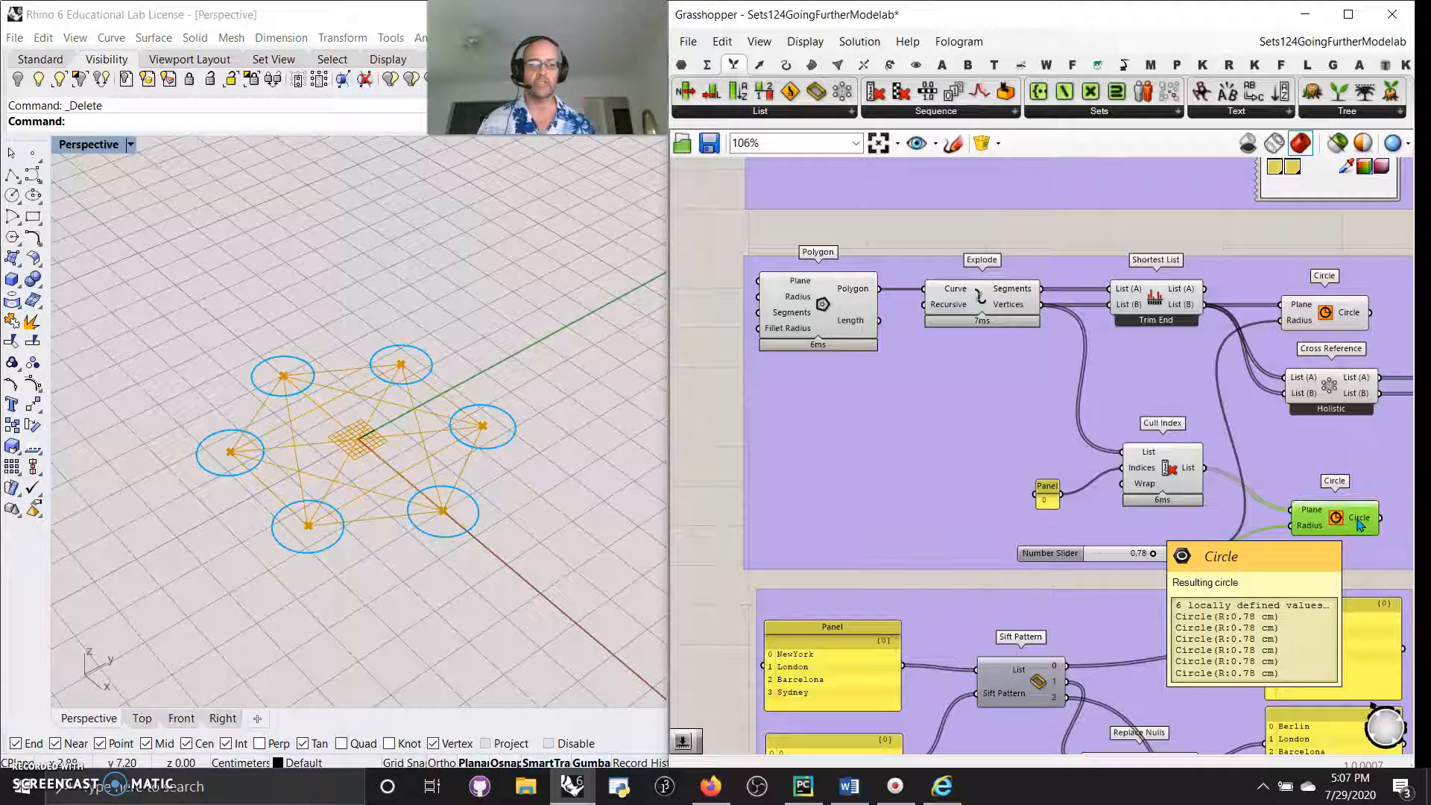
{"action": "right_click_drag", "start_coordinate": [1235, 234], "coordinate": [1081, 214]}
{"action": "left_click", "coordinate": [998, 290]}
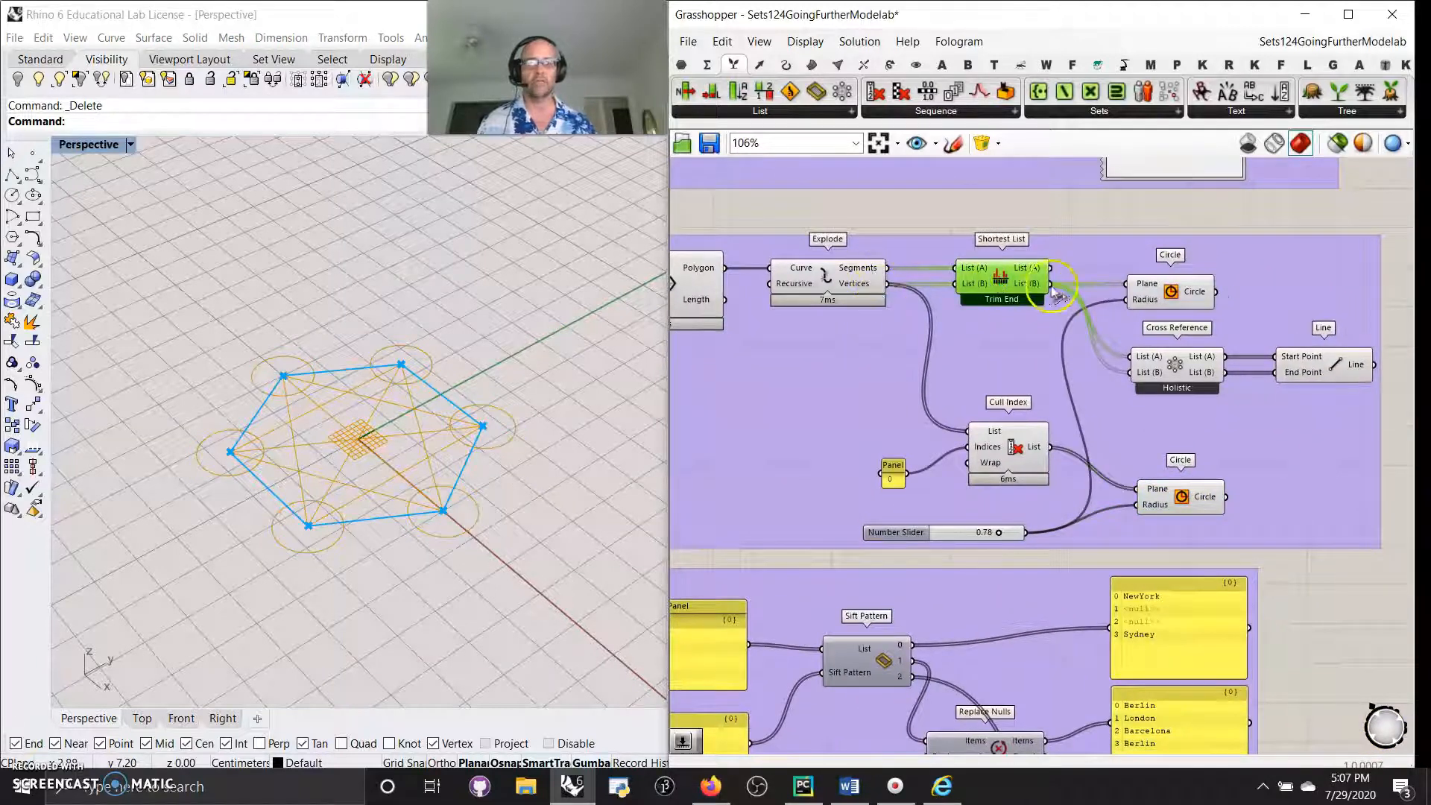
Highlight in turn the geometry of the upper Circle, the Cross Reference and the Line components in the polygon group.
{"action": "left_click", "coordinate": [1161, 289]}
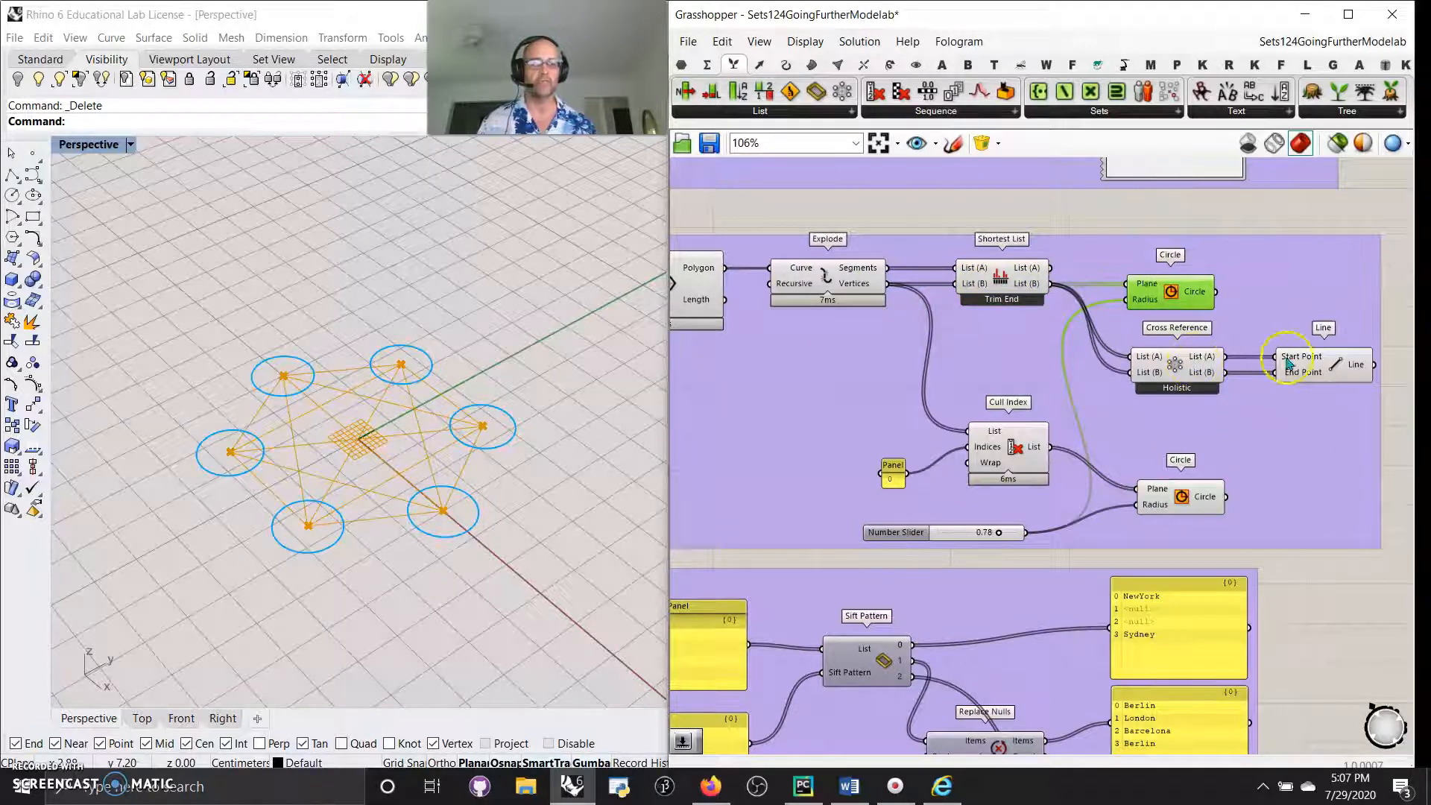
{"action": "left_click", "coordinate": [1186, 373]}
{"action": "left_click", "coordinate": [1186, 373]}
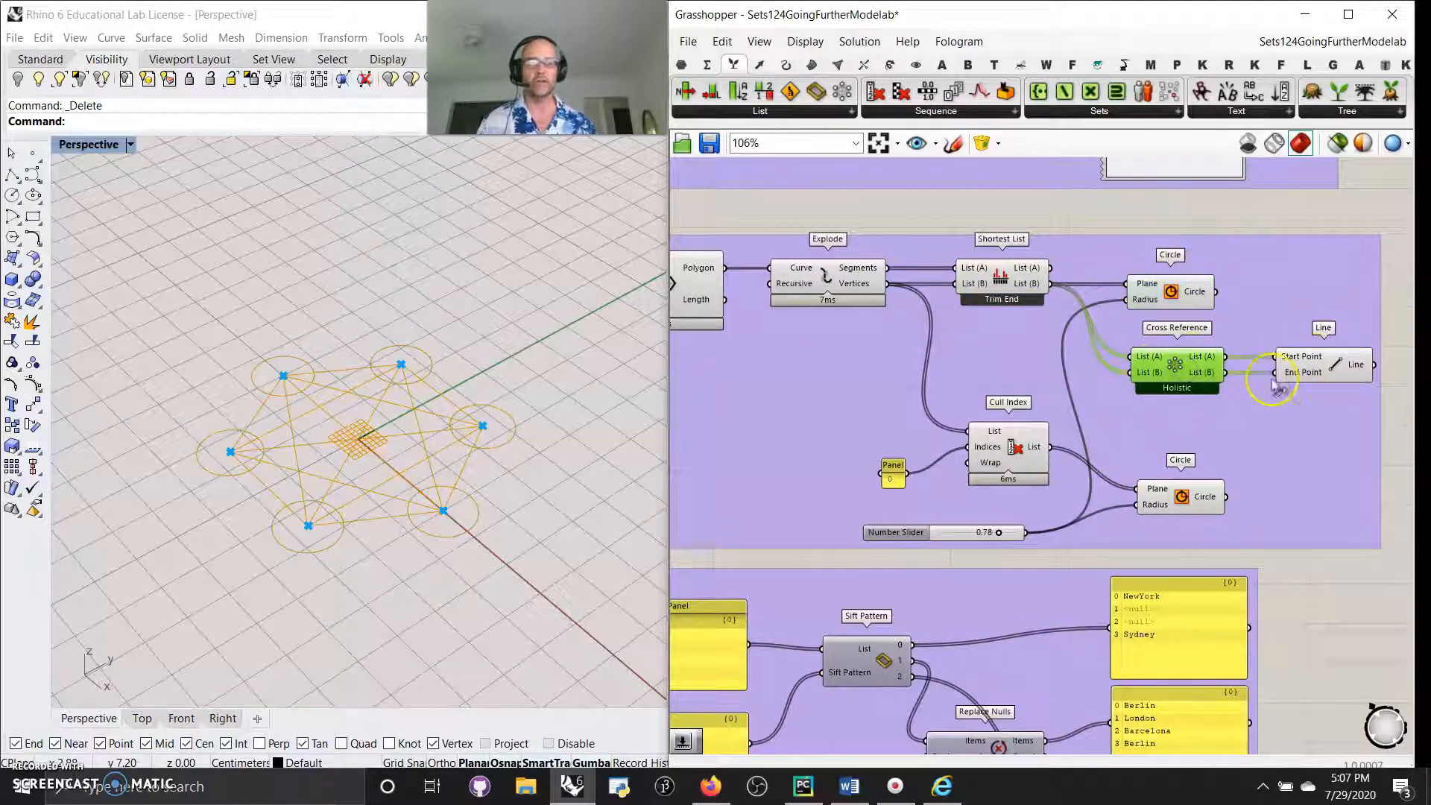
{"action": "left_click", "coordinate": [1330, 372]}
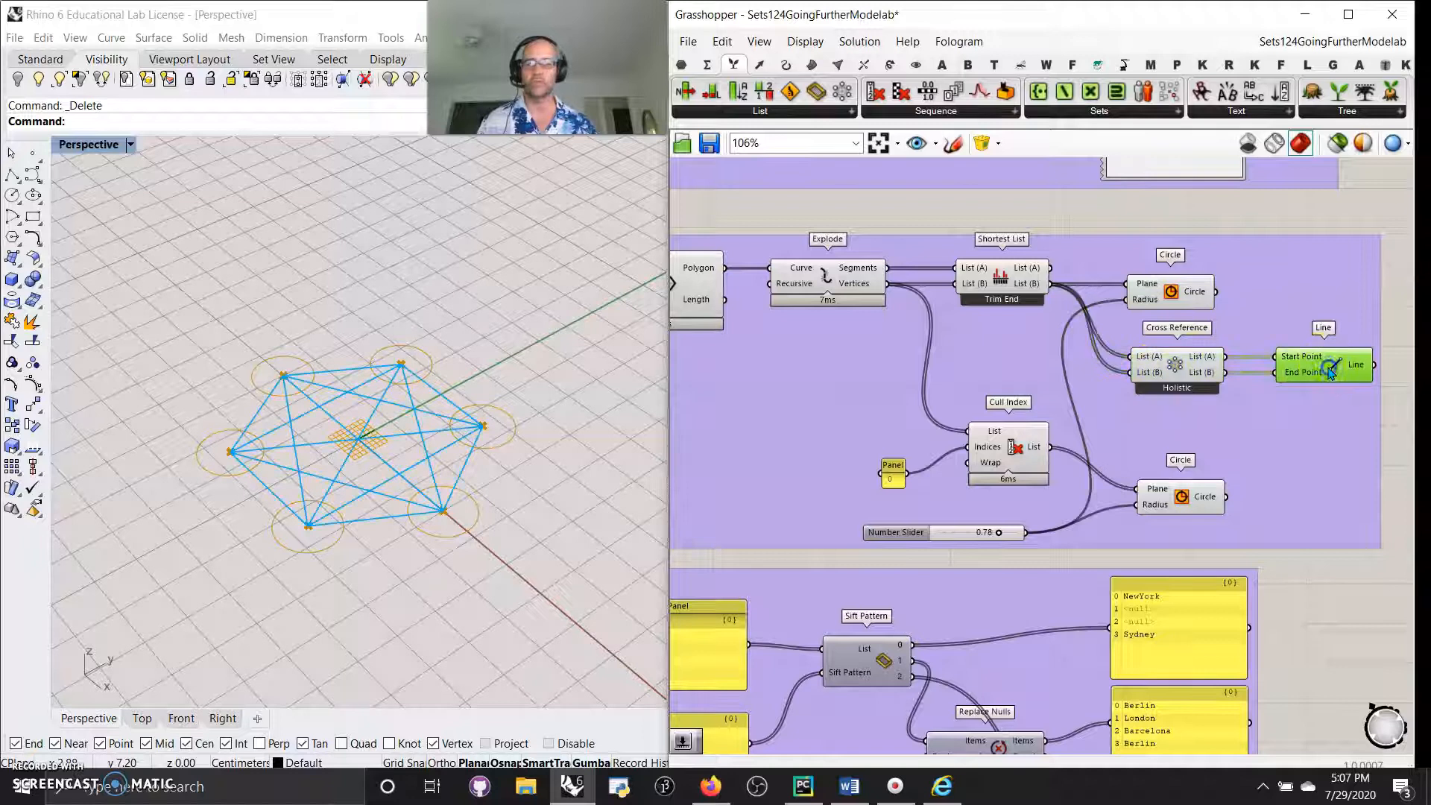
Turn off the preview for all components in the Polygon and Shortest List group.
{"action": "scroll", "coordinate": [1035, 412], "scroll_direction": "down", "scroll_amount": 5}
{"action": "left_click_drag", "start_coordinate": [1229, 504], "coordinate": [784, 316]}
{"action": "right_click", "coordinate": [759, 321]}
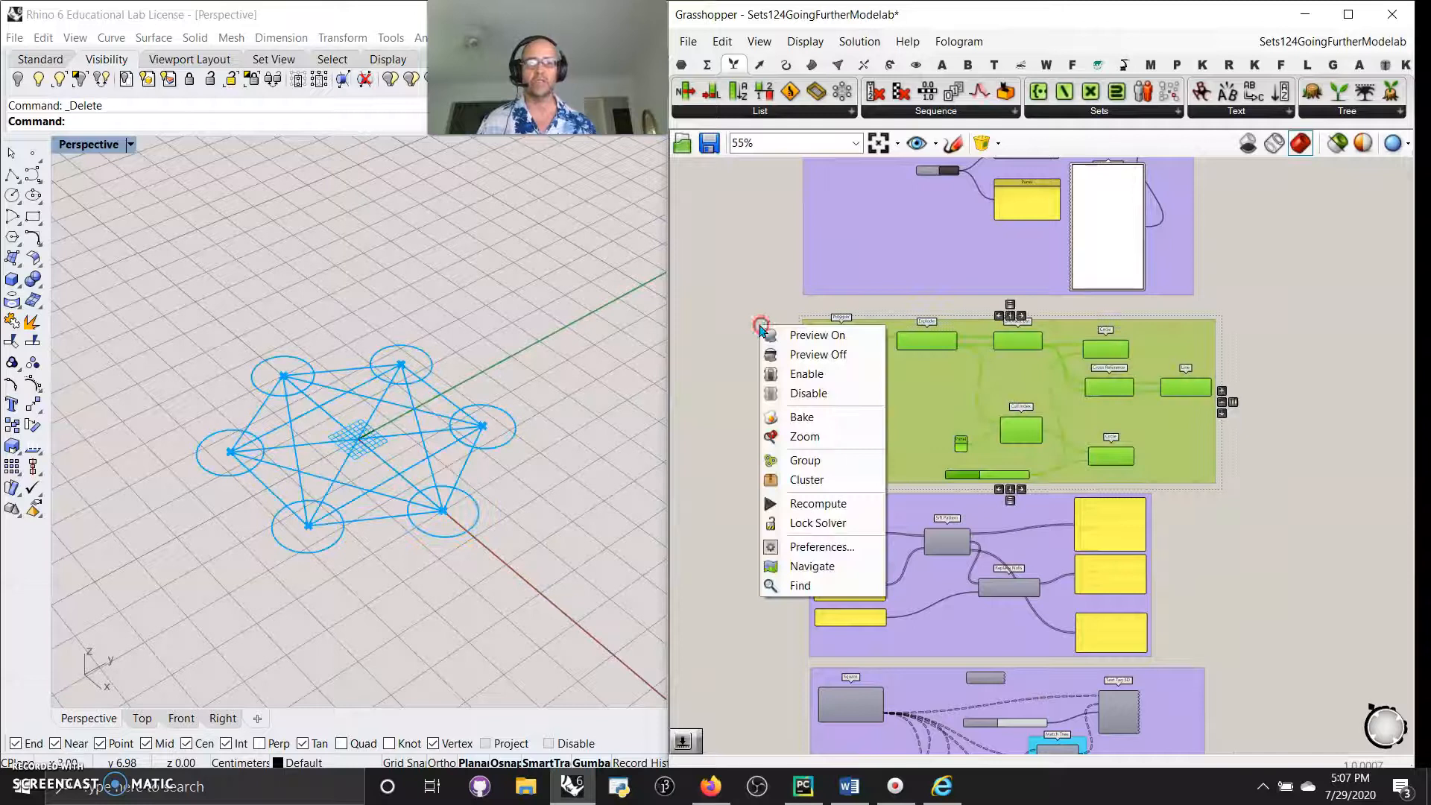
{"action": "left_click", "coordinate": [801, 355]}
Turn on the preview for all components in the Sift Pattern and Replace Nulls group.
{"action": "right_click_drag", "start_coordinate": [696, 561], "coordinate": [719, 404]}
{"action": "left_click", "coordinate": [1273, 446]}
{"action": "left_click_drag", "start_coordinate": [1194, 497], "coordinate": [818, 326]}
{"action": "right_click", "coordinate": [773, 345]}
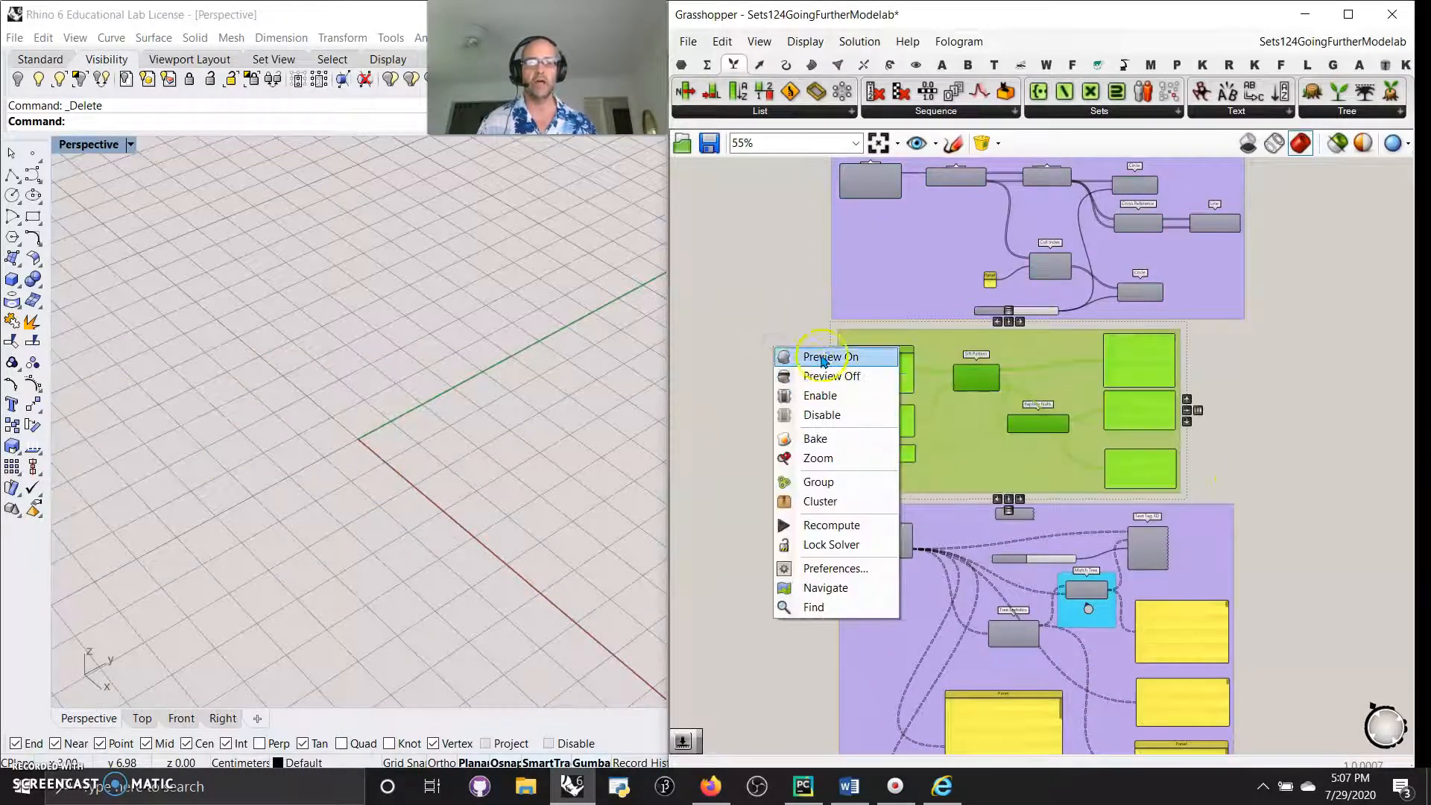
{"action": "left_click", "coordinate": [822, 376]}
Examine how Sift Pattern splits the city list and how Replace Nulls fills its gaps with Berlin.
{"action": "scroll", "coordinate": [980, 429], "scroll_direction": "up", "scroll_amount": 5}
{"action": "left_click", "coordinate": [967, 311]}
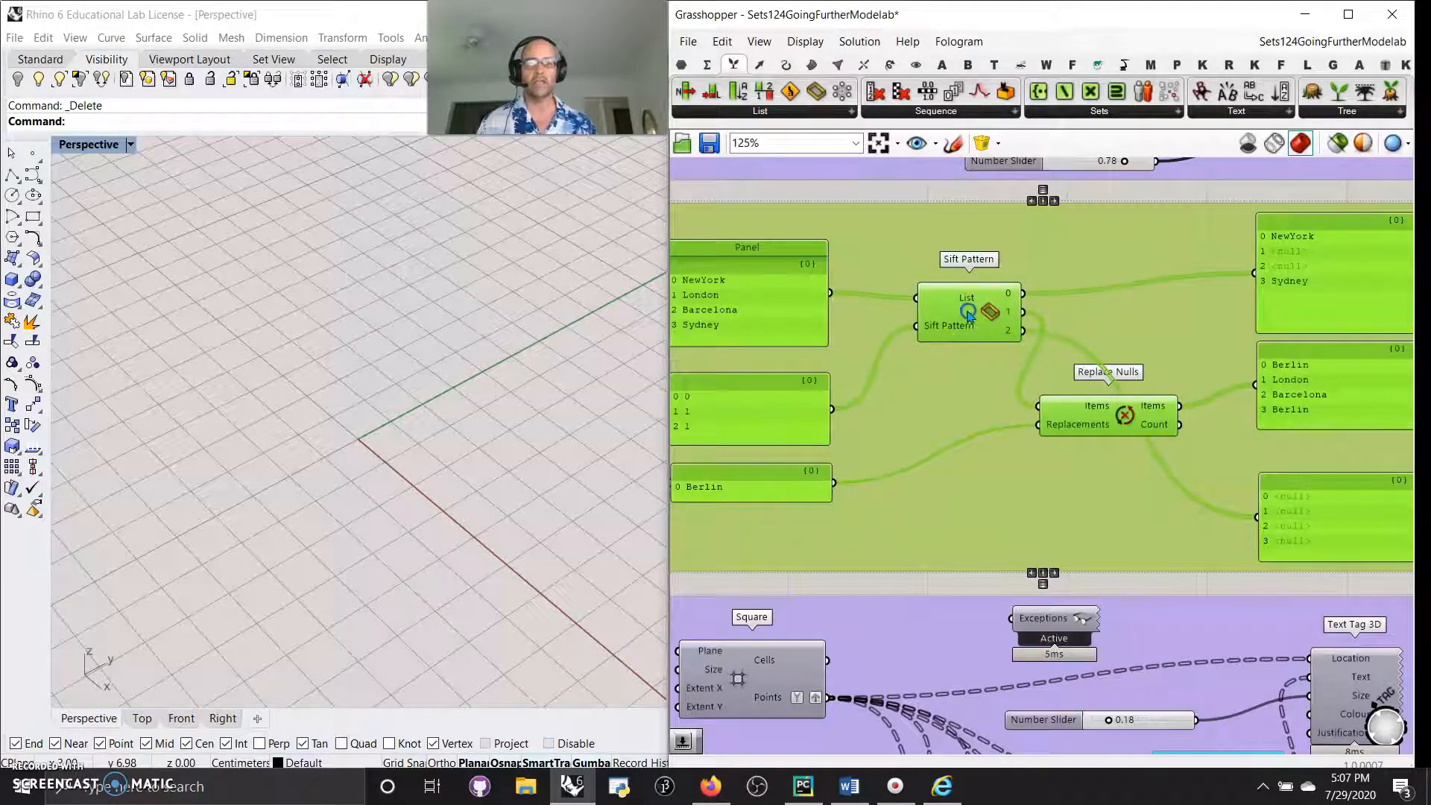
{"action": "right_click_drag", "start_coordinate": [832, 591], "coordinate": [873, 560]}
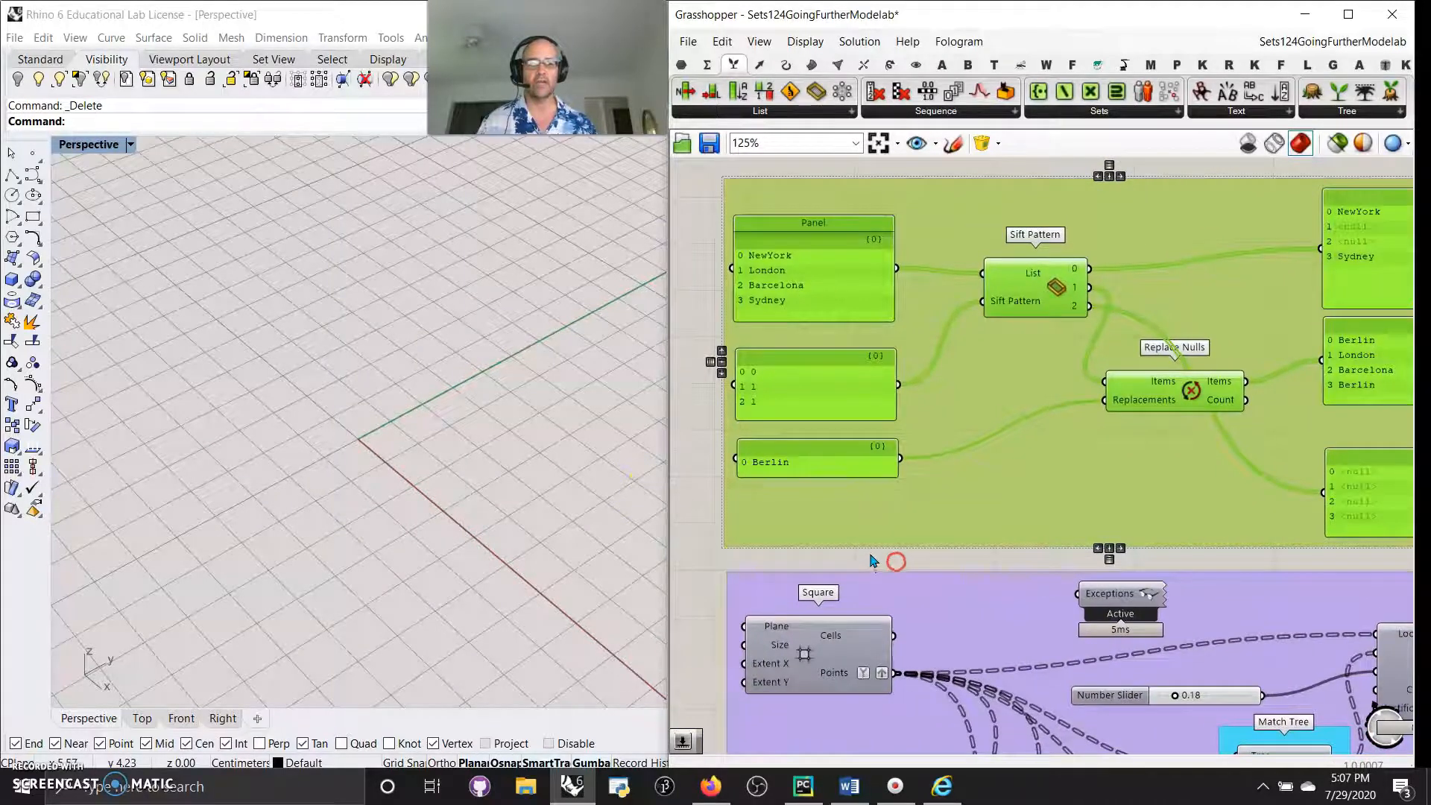
{"action": "left_click", "coordinate": [707, 527]}
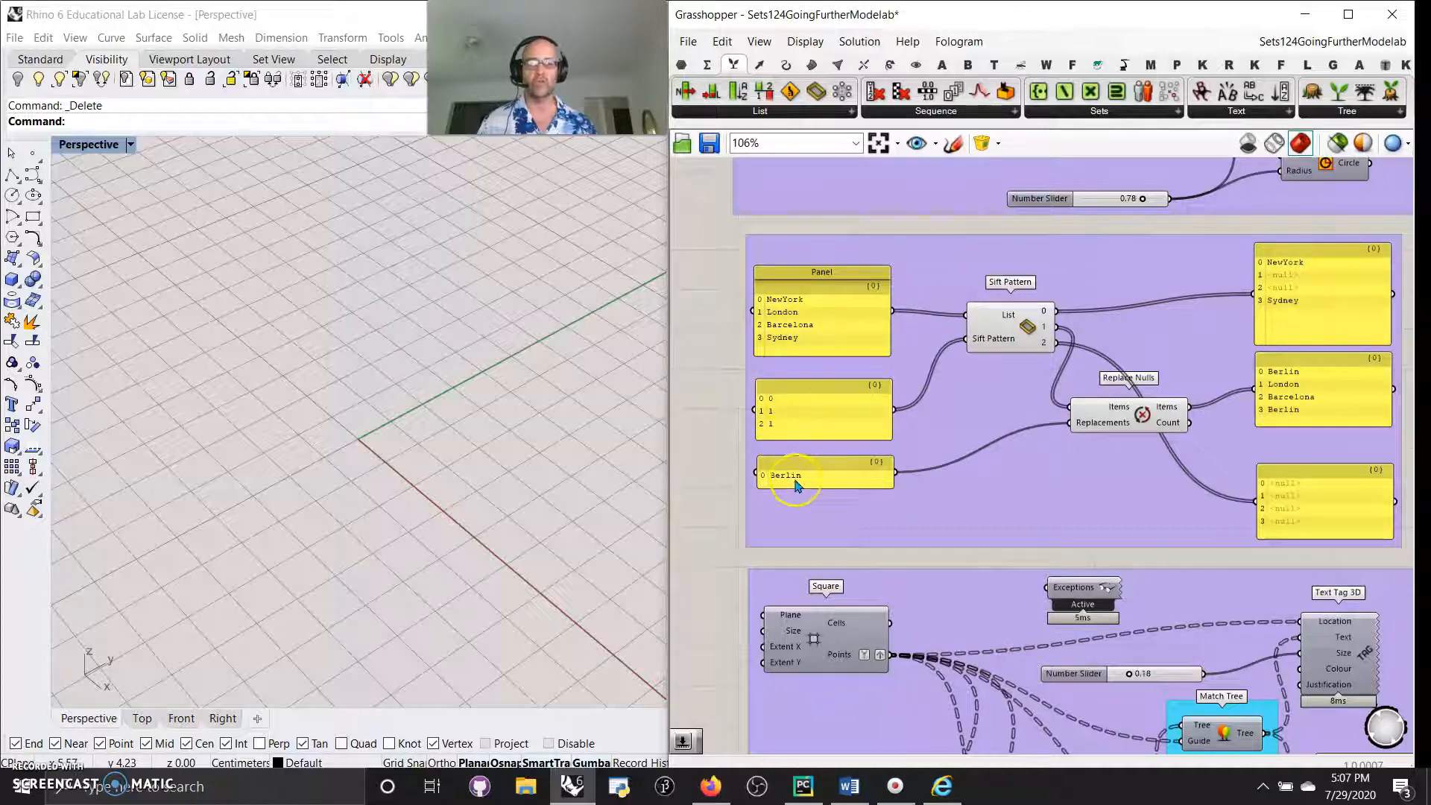
{"action": "mouse_move", "coordinate": [1112, 423]}
{"action": "left_mouse_down"}
{"action": "mouse_move", "coordinate": [1112, 443]}
{"action": "mouse_move", "coordinate": [1123, 425]}
{"action": "left_mouse_up"}
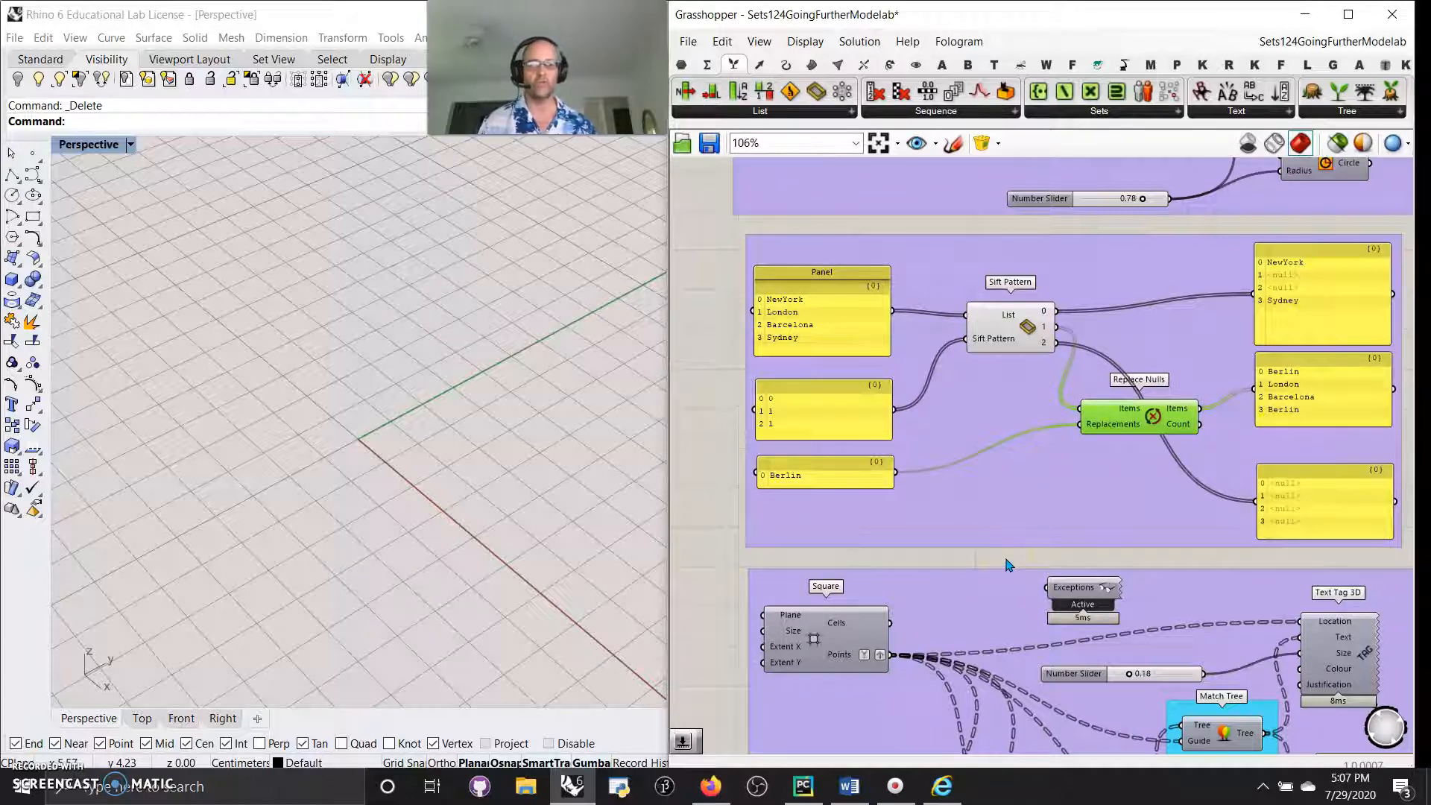
Turn off the preview for all components in the Sift Pattern and Replace Nulls group.
{"action": "scroll", "coordinate": [1008, 565], "scroll_direction": "down", "scroll_amount": 3}
{"action": "left_click_drag", "start_coordinate": [1258, 546], "coordinate": [833, 361]}
{"action": "right_click", "coordinate": [754, 386]}
{"action": "left_click", "coordinate": [808, 414]}
Turn on the preview for all components in the Square grid and Tree Statistics group.
{"action": "right_click_drag", "start_coordinate": [783, 599], "coordinate": [744, 297]}
{"action": "right_click_drag", "start_coordinate": [764, 518], "coordinate": [764, 500]}
{"action": "scroll", "coordinate": [779, 492], "scroll_direction": "up", "scroll_amount": 2}
{"action": "scroll", "coordinate": [761, 501], "scroll_direction": "down", "scroll_amount": 2}
{"action": "left_click_drag", "start_coordinate": [1275, 708], "coordinate": [766, 267]}
{"action": "right_click", "coordinate": [700, 293]}
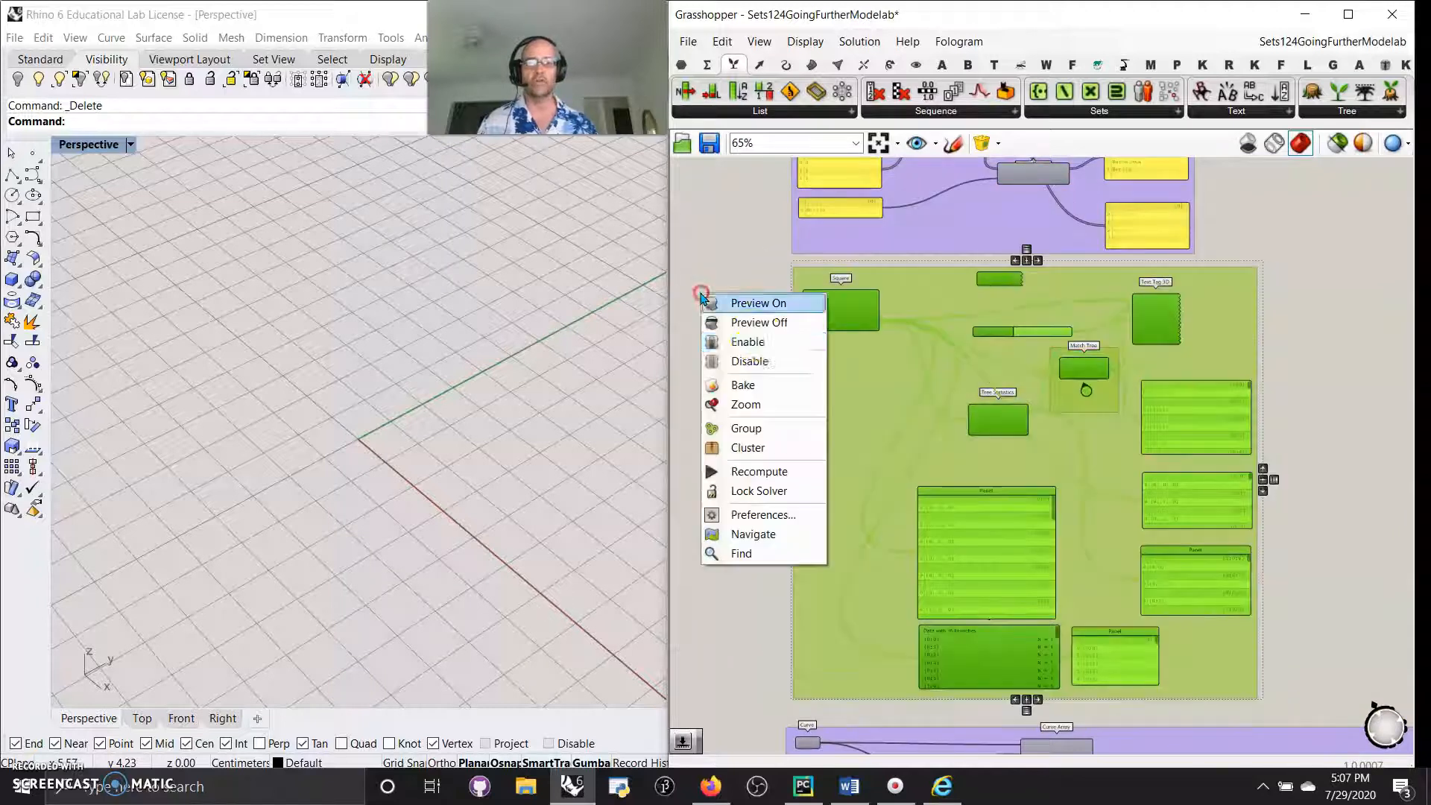
{"action": "left_click", "coordinate": [734, 302]}
Examine the square grid and its branch path labels in the Perspective viewport, then clear the component selection.
{"action": "scroll", "coordinate": [817, 332], "scroll_direction": "up", "scroll_amount": 4}
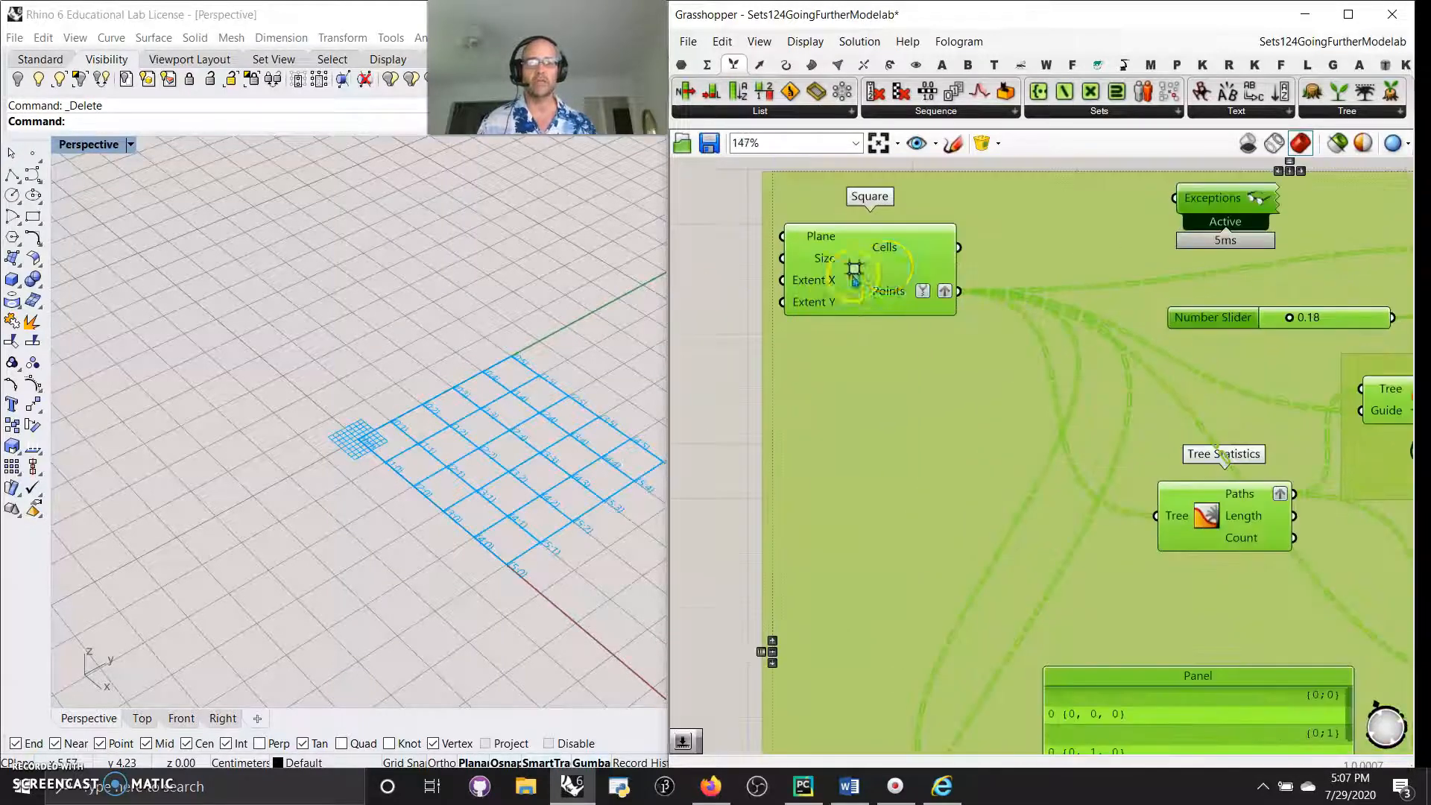
{"action": "right_click_drag", "start_coordinate": [408, 535], "coordinate": [560, 501]}
{"action": "scroll", "coordinate": [422, 509], "scroll_direction": "down", "scroll_amount": 10}
{"action": "scroll", "coordinate": [560, 501], "scroll_direction": "up", "scroll_amount": 8}
{"action": "scroll", "coordinate": [529, 475], "scroll_direction": "up", "scroll_amount": 3}
{"action": "scroll", "coordinate": [473, 495], "scroll_direction": "down", "scroll_amount": 3}
{"action": "scroll", "coordinate": [285, 549], "scroll_direction": "up", "scroll_amount": 2}
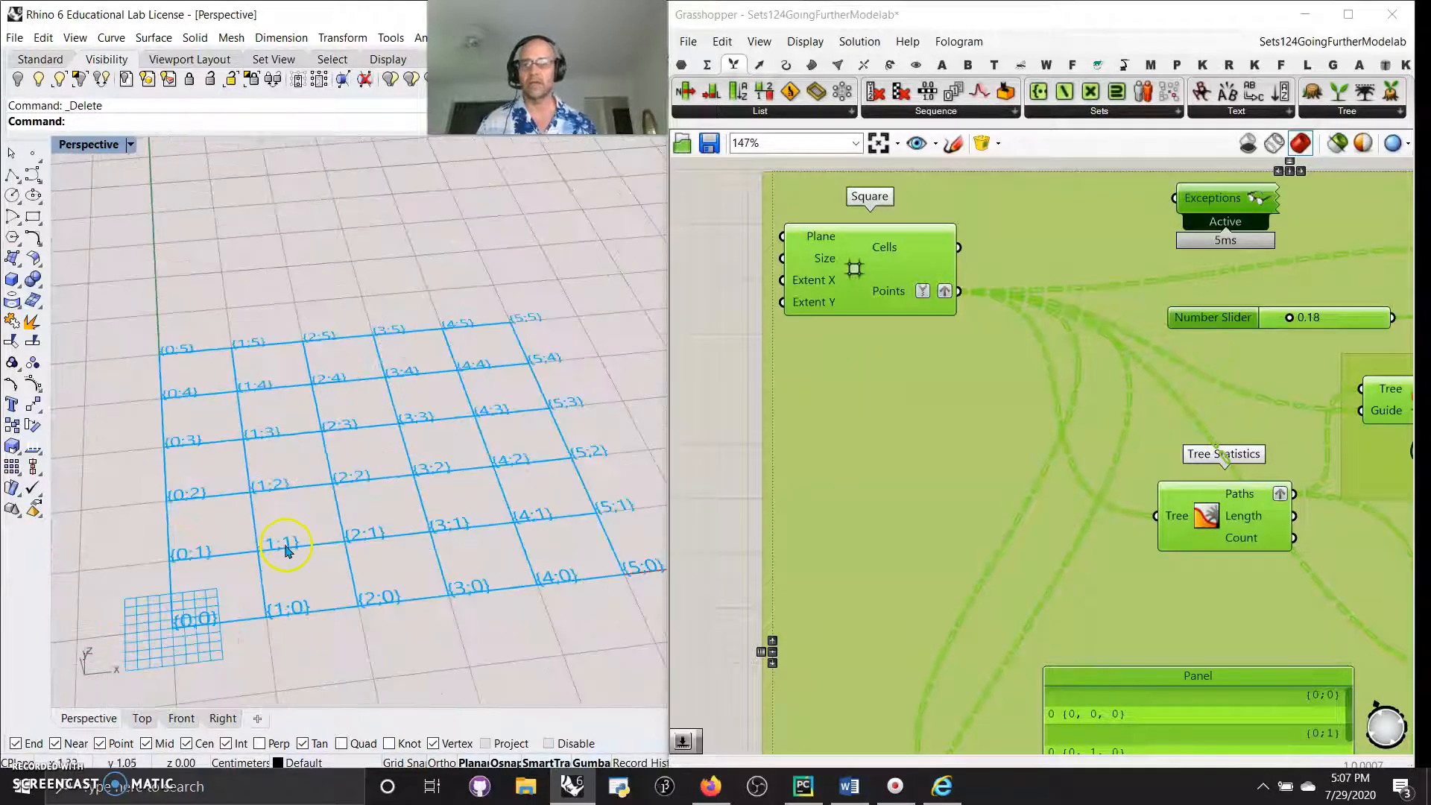
{"action": "left_click", "coordinate": [699, 465]}
Inspect the Tree Statistics paths, the Match Tree inputs and the panels fed by them.
{"action": "right_click_drag", "start_coordinate": [1153, 394], "coordinate": [928, 364]}
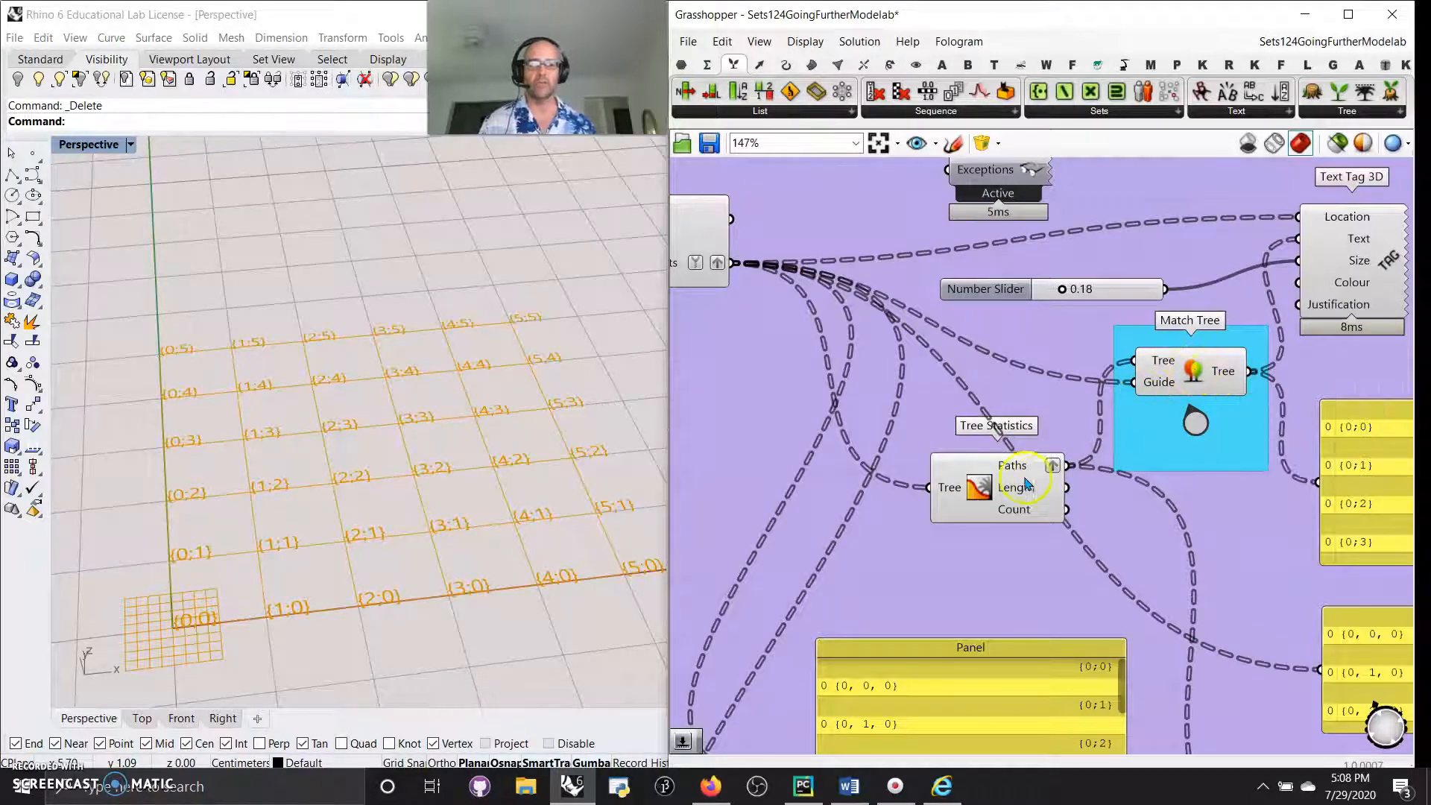
{"action": "mouse_move", "coordinate": [1129, 562]}
{"action": "right_mouse_down"}
{"action": "mouse_move", "coordinate": [1043, 402]}
{"action": "mouse_move", "coordinate": [947, 354]}
{"action": "right_mouse_up"}
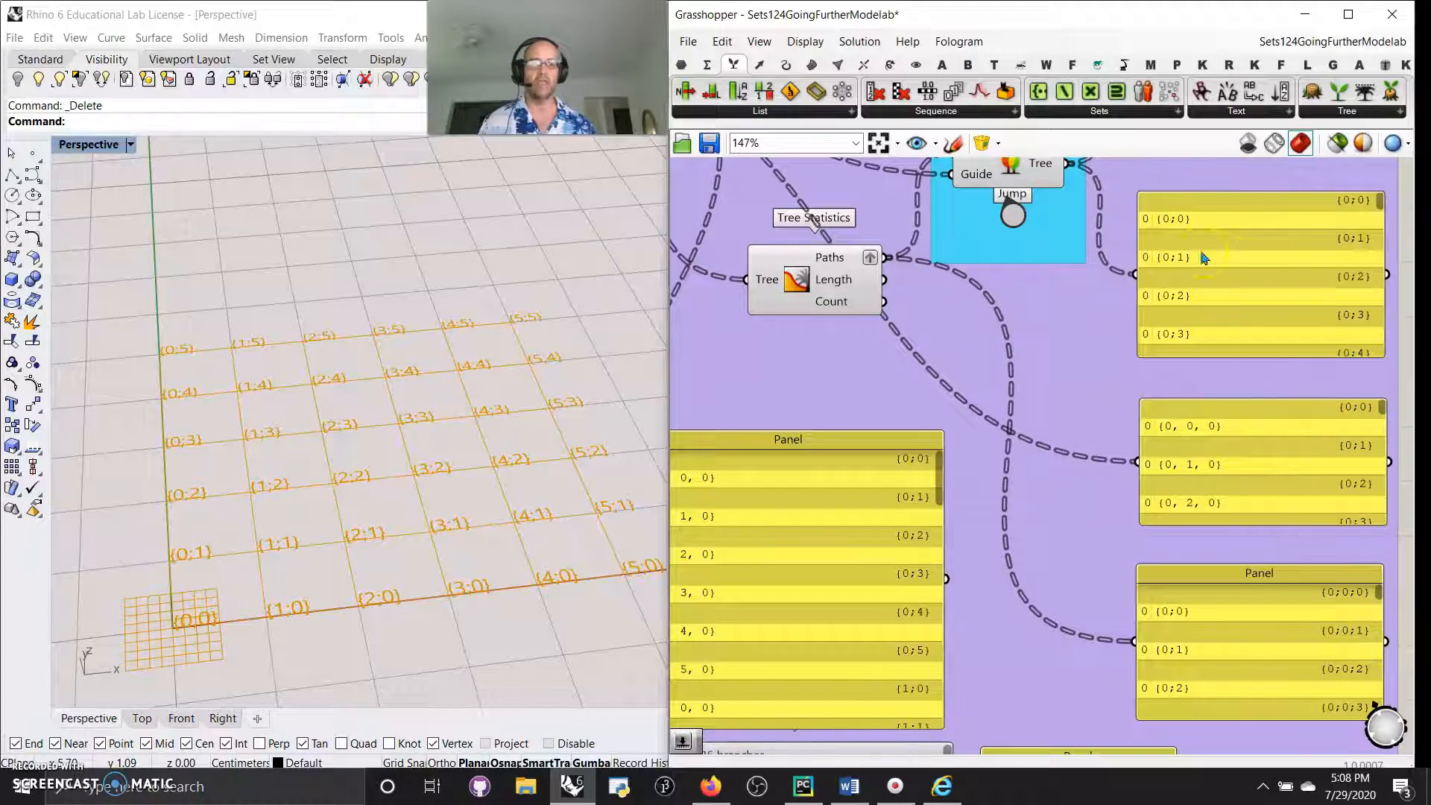
{"action": "mouse_move", "coordinate": [1155, 480]}
{"action": "right_mouse_down"}
{"action": "mouse_move", "coordinate": [1192, 633]}
{"action": "mouse_move", "coordinate": [1241, 641]}
{"action": "right_mouse_up"}
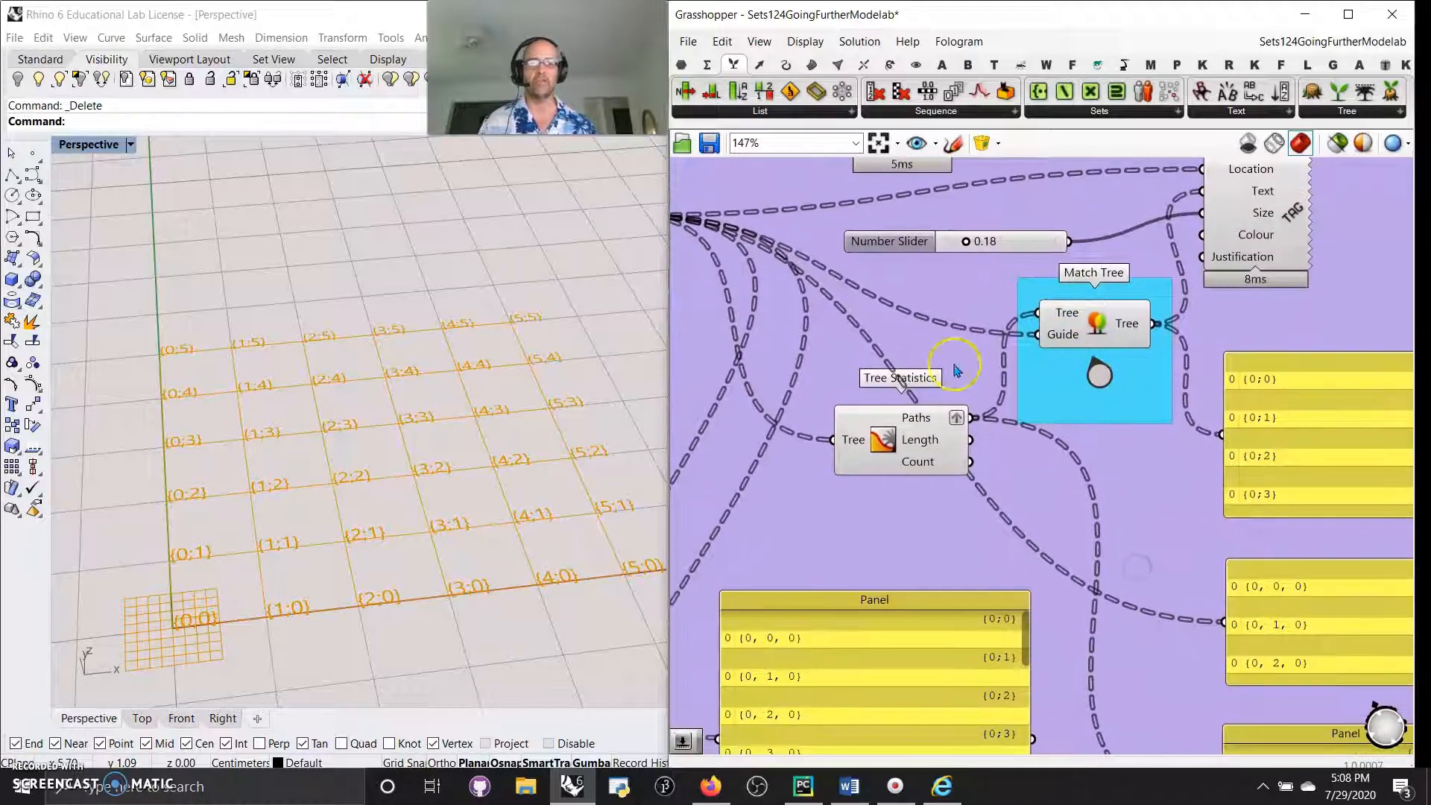
{"action": "right_click_drag", "start_coordinate": [946, 357], "coordinate": [1078, 434]}
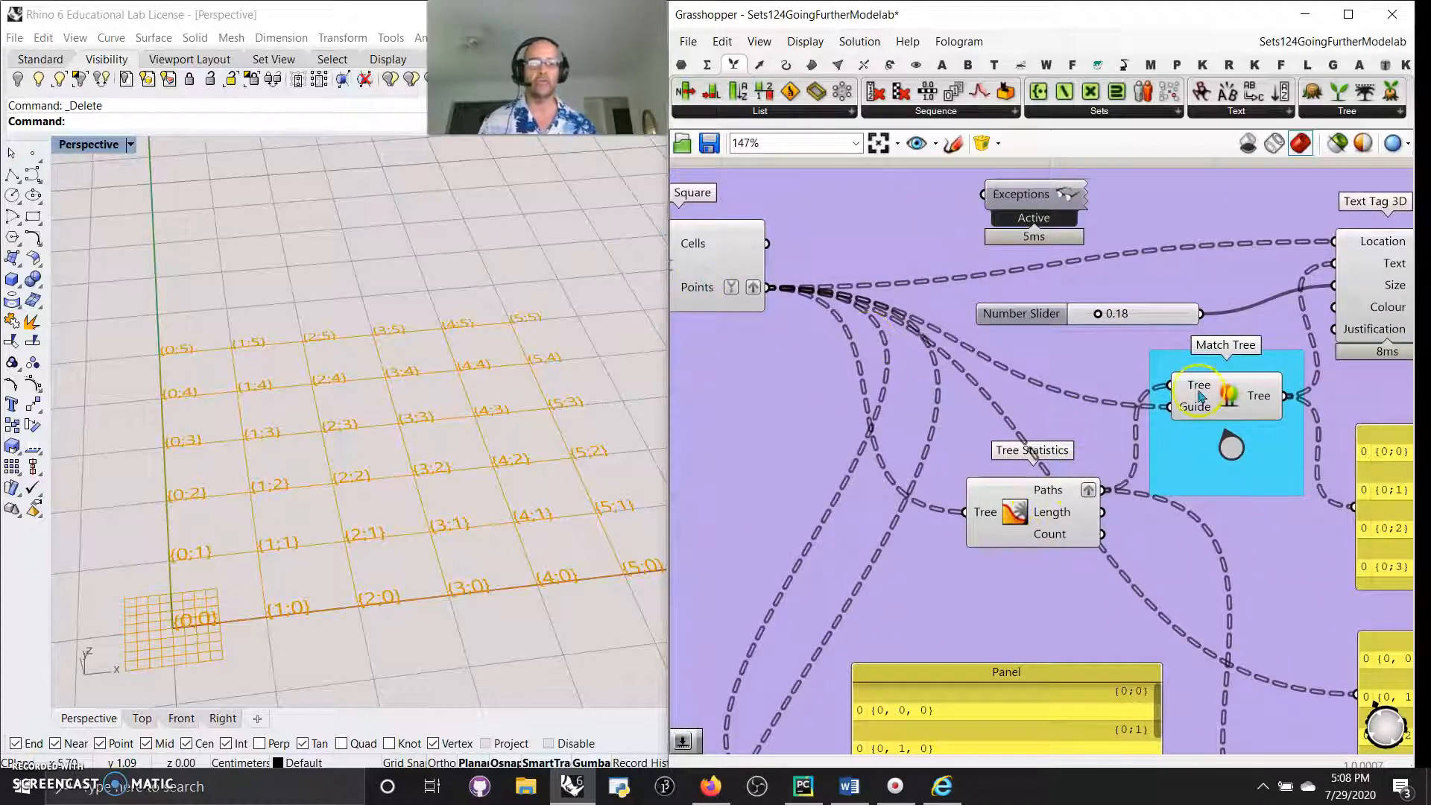
Highlight the Text Tag 3D labels on the grid and trace them back to the Match Tree component.
{"action": "right_click_drag", "start_coordinate": [1292, 523], "coordinate": [1156, 423]}
{"action": "mouse_move", "coordinate": [560, 441]}
{"action": "right_mouse_down"}
{"action": "mouse_move", "coordinate": [562, 473]}
{"action": "mouse_move", "coordinate": [548, 441]}
{"action": "right_mouse_up"}
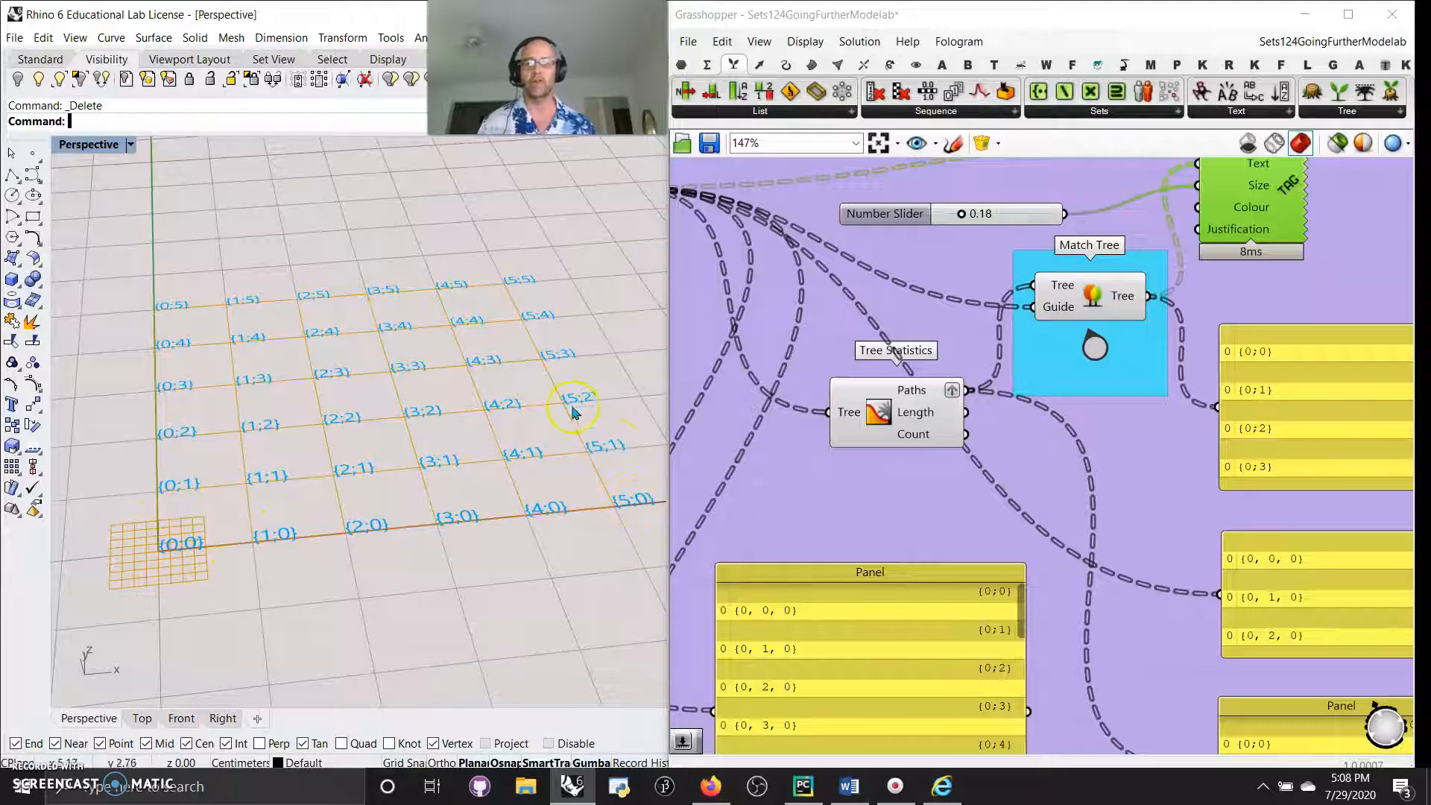
{"action": "scroll", "coordinate": [792, 485], "scroll_direction": "down", "scroll_amount": 4}
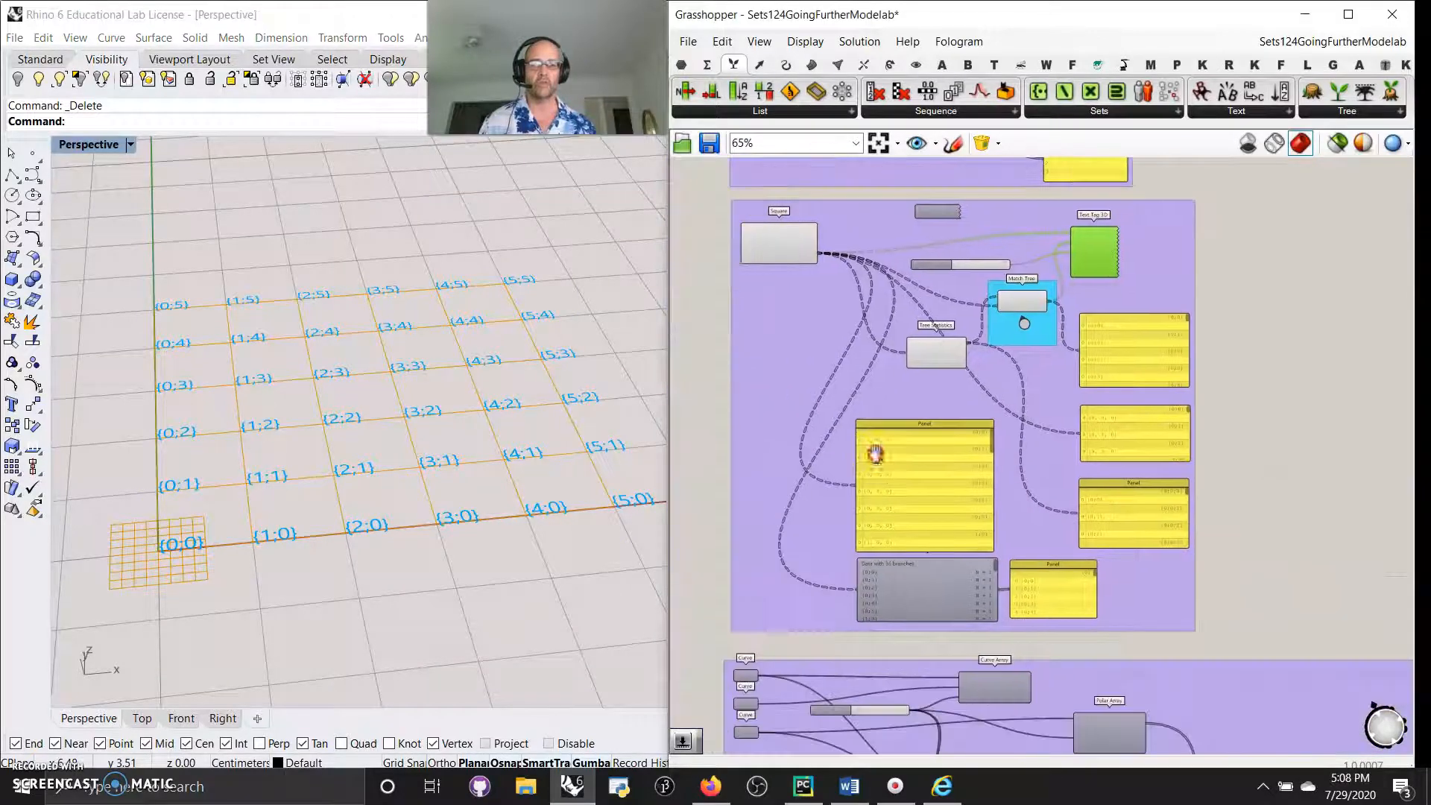
{"action": "right_click_drag", "start_coordinate": [894, 541], "coordinate": [904, 550]}
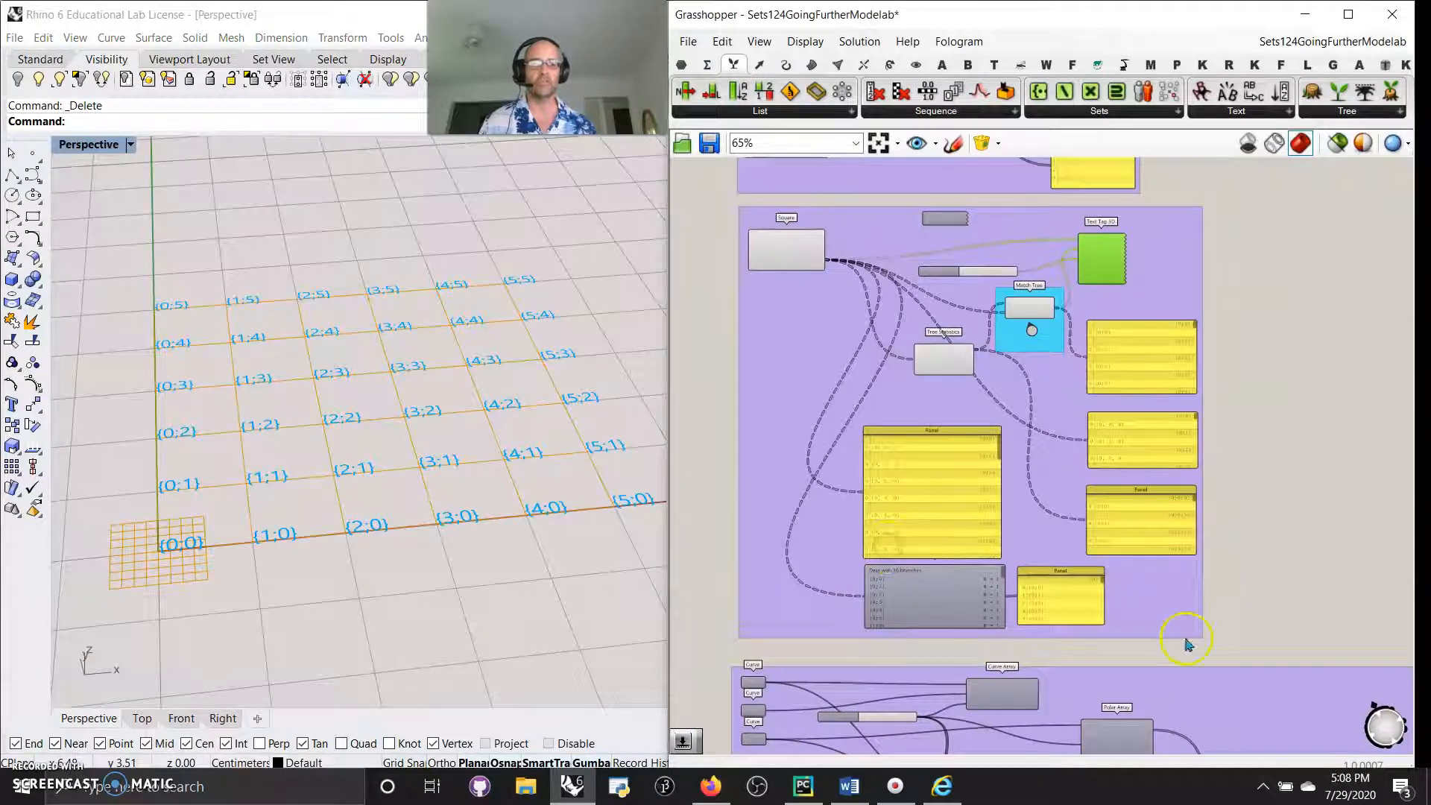
{"action": "scroll", "coordinate": [1041, 300], "scroll_direction": "up", "scroll_amount": 4}
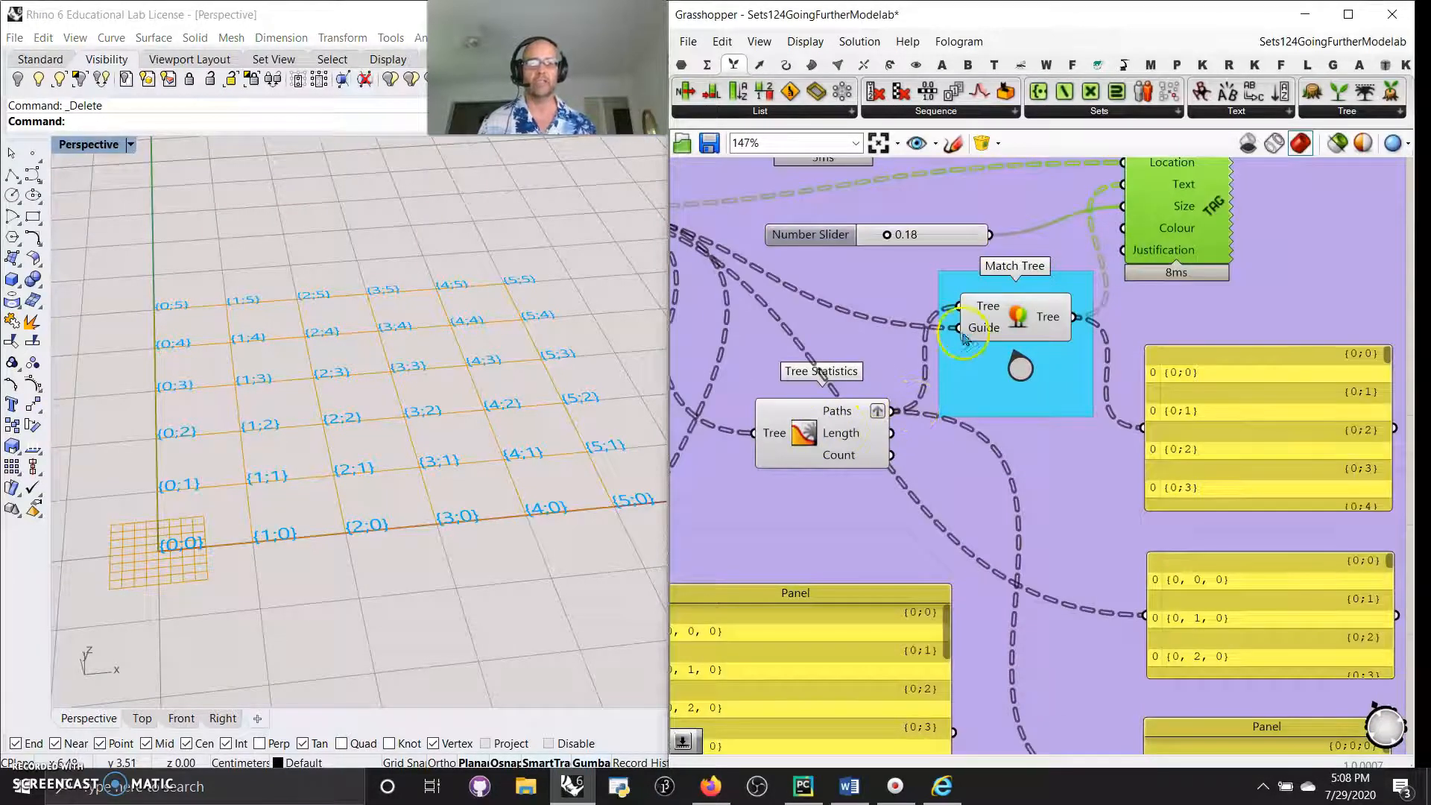
Turn off the preview for all components in the Square grid and Tree Statistics group.
{"action": "scroll", "coordinate": [993, 425], "scroll_direction": "down", "scroll_amount": 5}
{"action": "left_click_drag", "start_coordinate": [1181, 665], "coordinate": [738, 286]}
{"action": "right_click", "coordinate": [686, 328]}
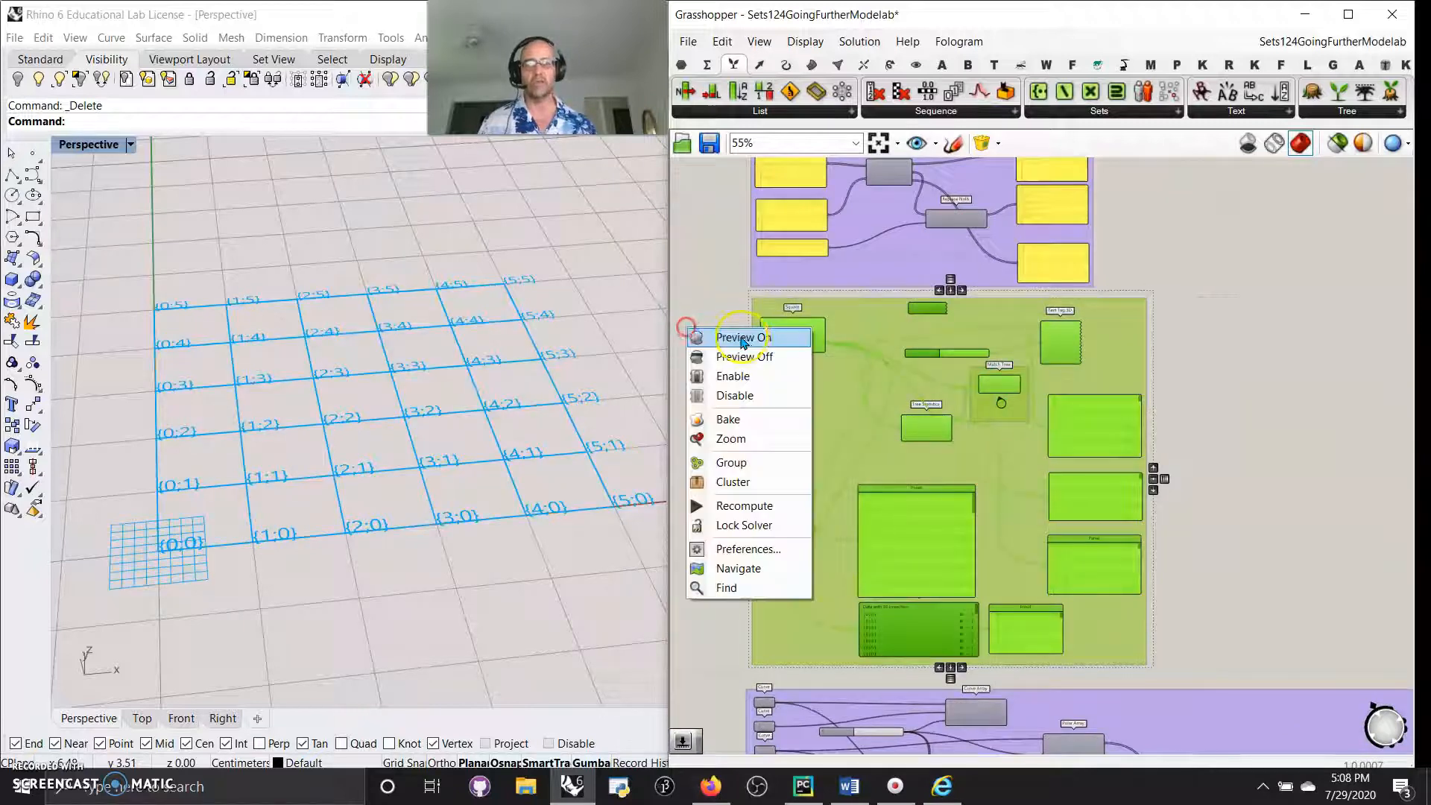
{"action": "left_click", "coordinate": [744, 343]}
{"action": "left_click_drag", "start_coordinate": [1146, 670], "coordinate": [719, 319]}
{"action": "right_click", "coordinate": [714, 316]}
{"action": "left_click", "coordinate": [745, 349]}
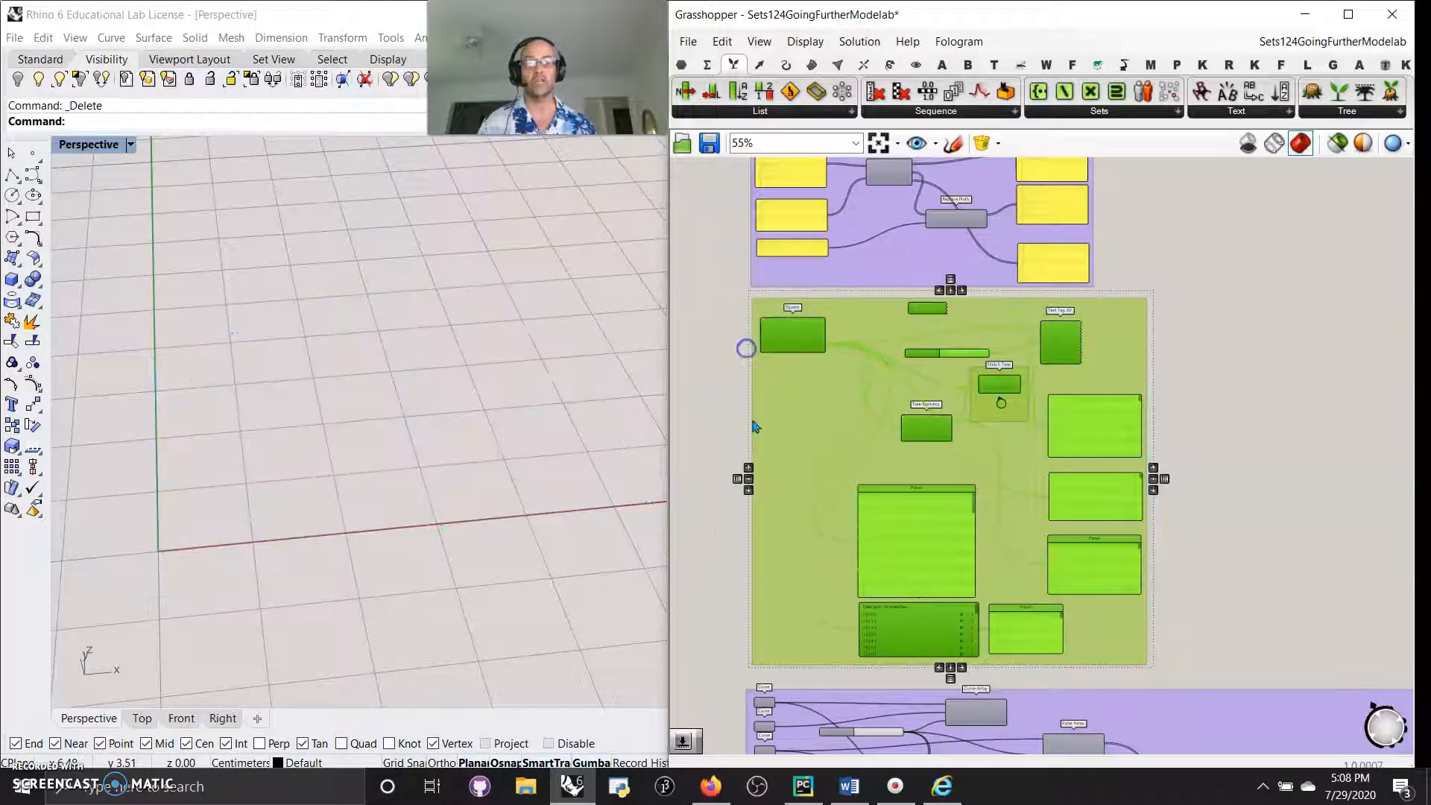
Turn on the preview for all components in the Curve Array, Polar Array and Rectangular Array group.
{"action": "right_click_drag", "start_coordinate": [756, 648], "coordinate": [803, 356]}
{"action": "scroll", "coordinate": [840, 544], "scroll_direction": "down", "scroll_amount": 1}
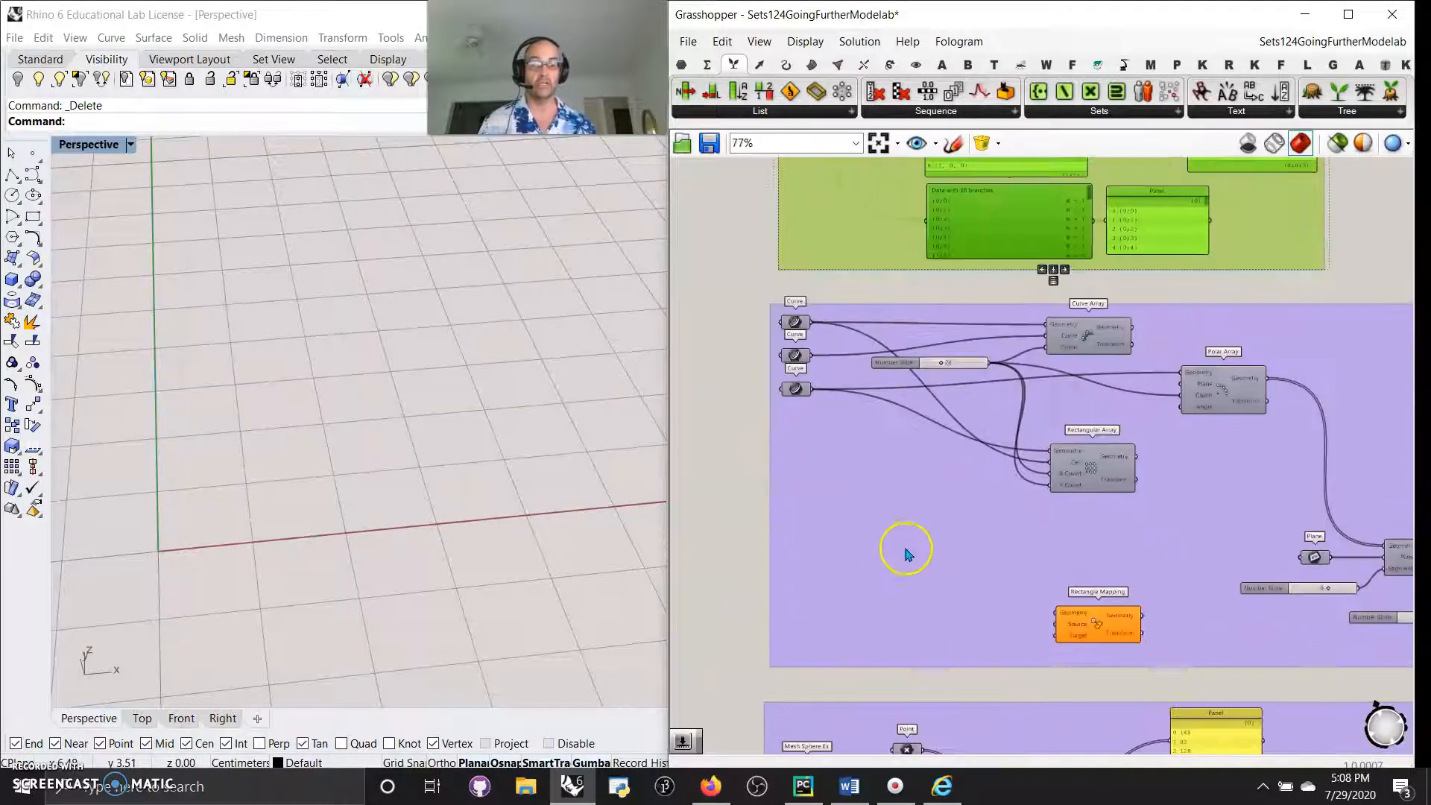
{"action": "scroll", "coordinate": [909, 549], "scroll_direction": "down", "scroll_amount": 1}
{"action": "right_click_drag", "start_coordinate": [909, 549], "coordinate": [840, 479]}
{"action": "left_click_drag", "start_coordinate": [1296, 526], "coordinate": [723, 328]}
{"action": "right_click", "coordinate": [709, 341]}
{"action": "left_click", "coordinate": [750, 361]}
Clear the selection and highlight the first and second Curve parameters of the array group one after the other.
{"action": "scroll", "coordinate": [839, 479], "scroll_direction": "up", "scroll_amount": 2}
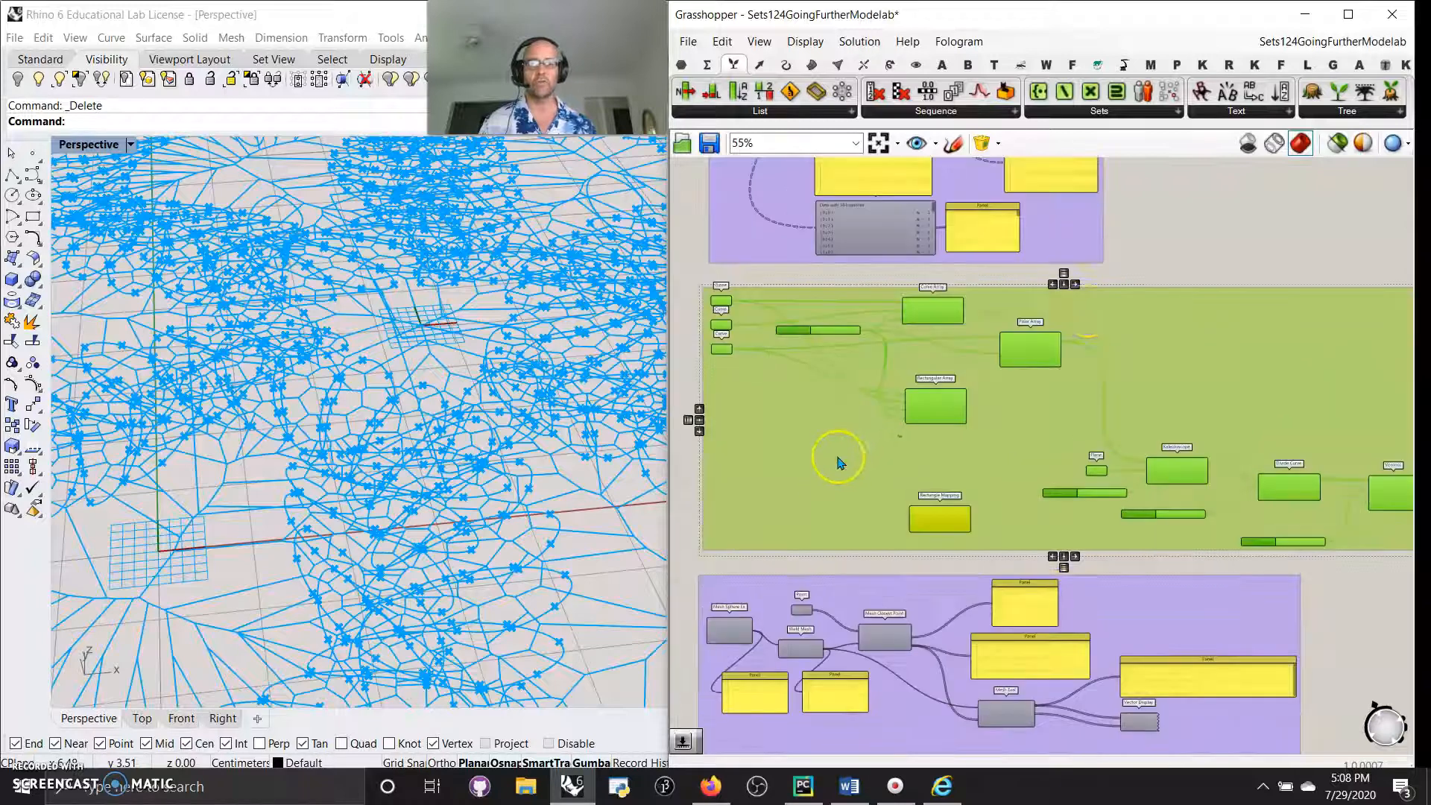
{"action": "left_click", "coordinate": [1214, 223]}
{"action": "scroll", "coordinate": [718, 348], "scroll_direction": "up", "scroll_amount": 5}
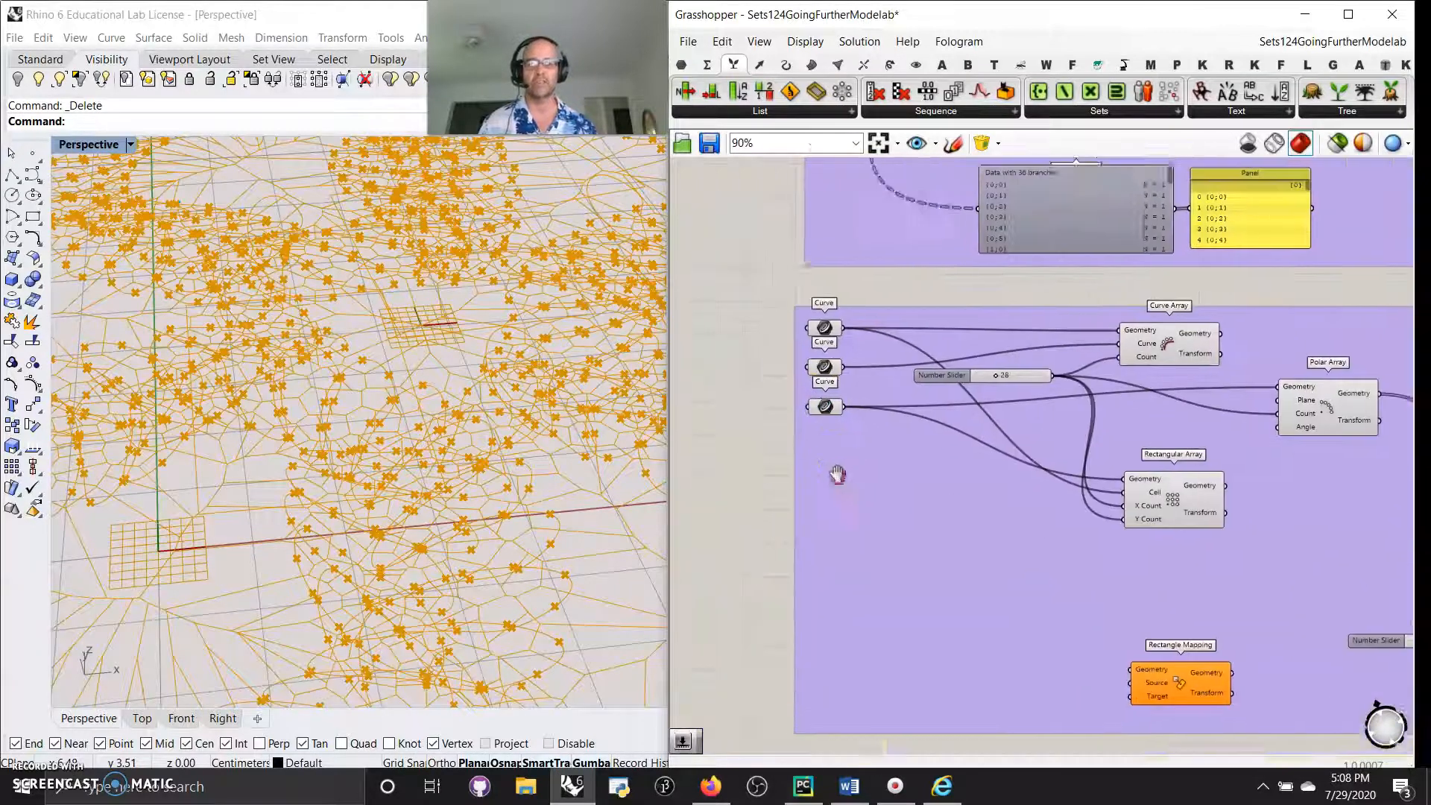
{"action": "left_click", "coordinate": [870, 353]}
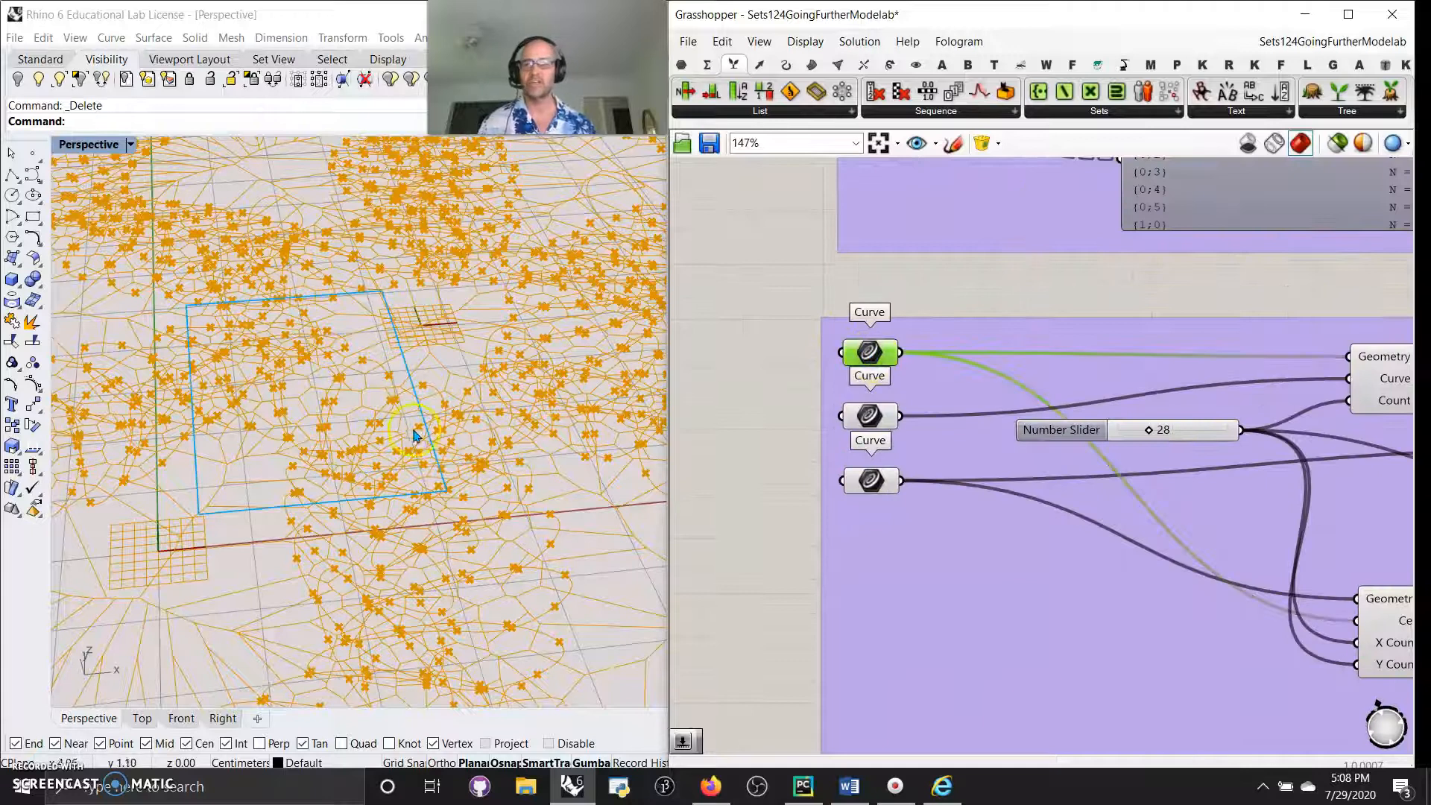
{"action": "left_click", "coordinate": [866, 415]}
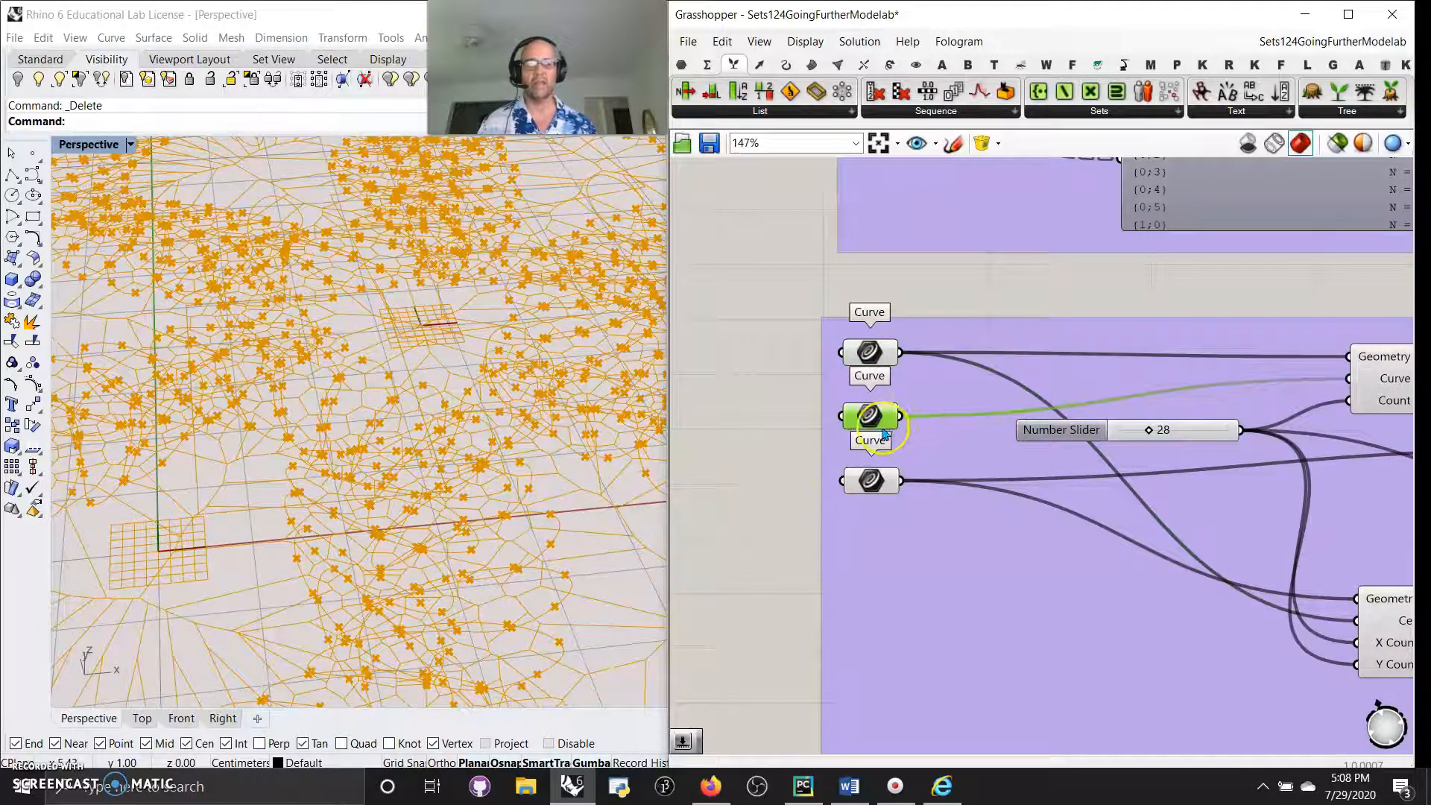
Select the Curve Array component and restrict the viewport preview to selected components only.
{"action": "scroll", "coordinate": [421, 501], "scroll_direction": "down", "scroll_amount": 5}
{"action": "right_click_drag", "start_coordinate": [1128, 316], "coordinate": [948, 316]}
{"action": "left_click", "coordinate": [1228, 373]}
{"action": "scroll", "coordinate": [466, 403], "scroll_direction": "up", "scroll_amount": 3}
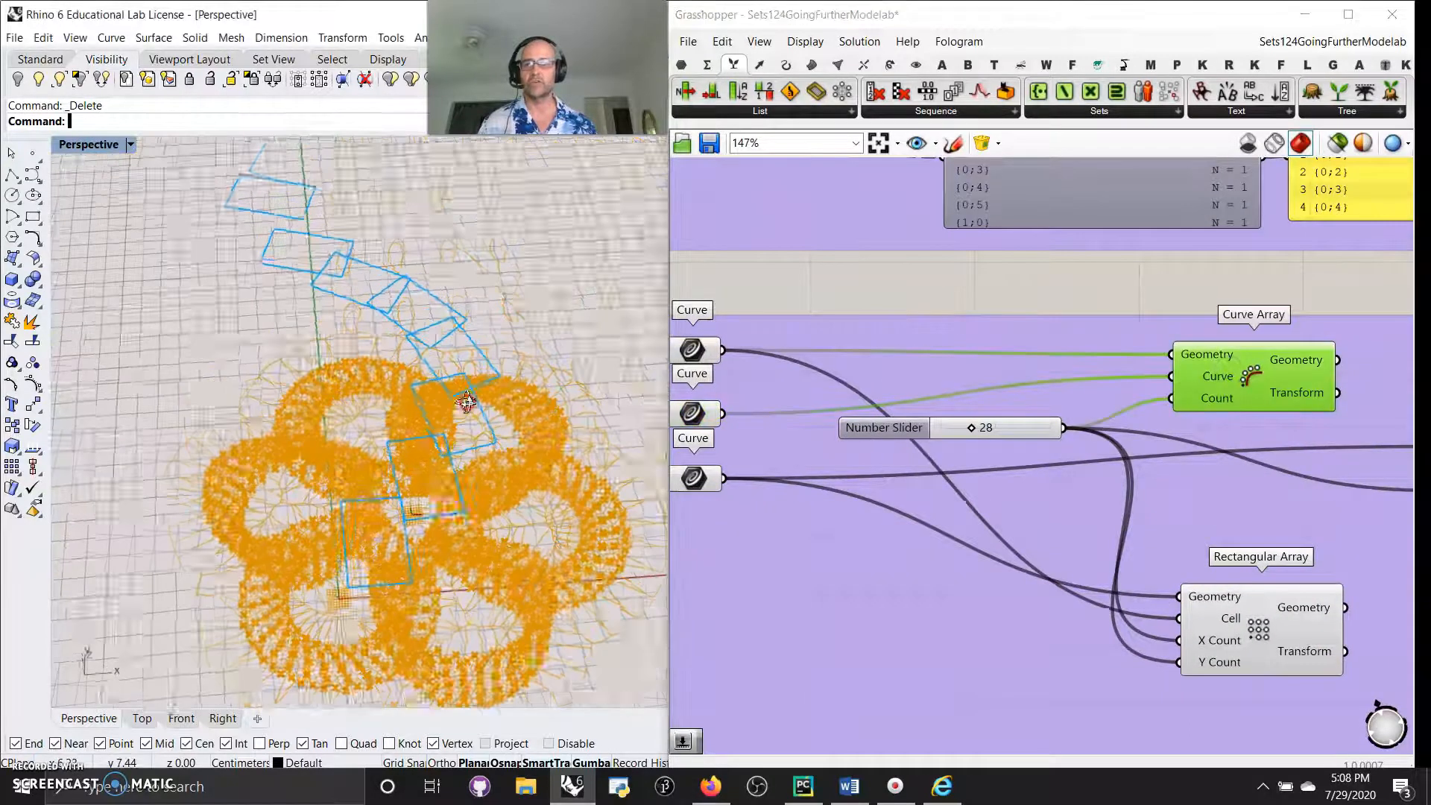
{"action": "scroll", "coordinate": [467, 402], "scroll_direction": "down", "scroll_amount": 5}
{"action": "left_click", "coordinate": [1336, 142]}
{"action": "right_click_drag", "start_coordinate": [419, 523], "coordinate": [497, 514]}
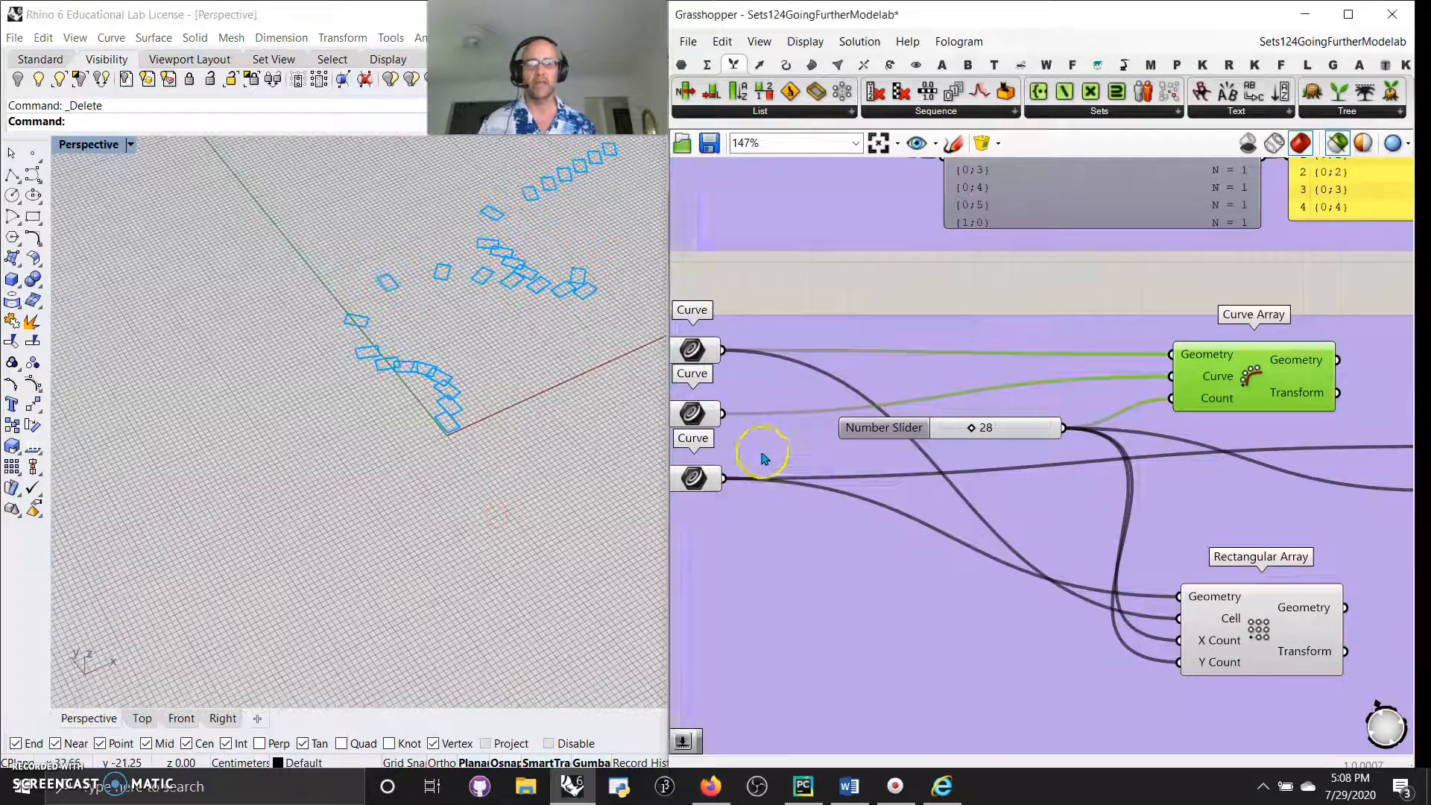
Compare the first Curve, the second Curve and the resulting Curve Array by highlighting each in turn.
{"action": "right_click_drag", "start_coordinate": [763, 459], "coordinate": [821, 454]}
{"action": "left_click", "coordinate": [748, 350]}
{"action": "left_click", "coordinate": [751, 414]}
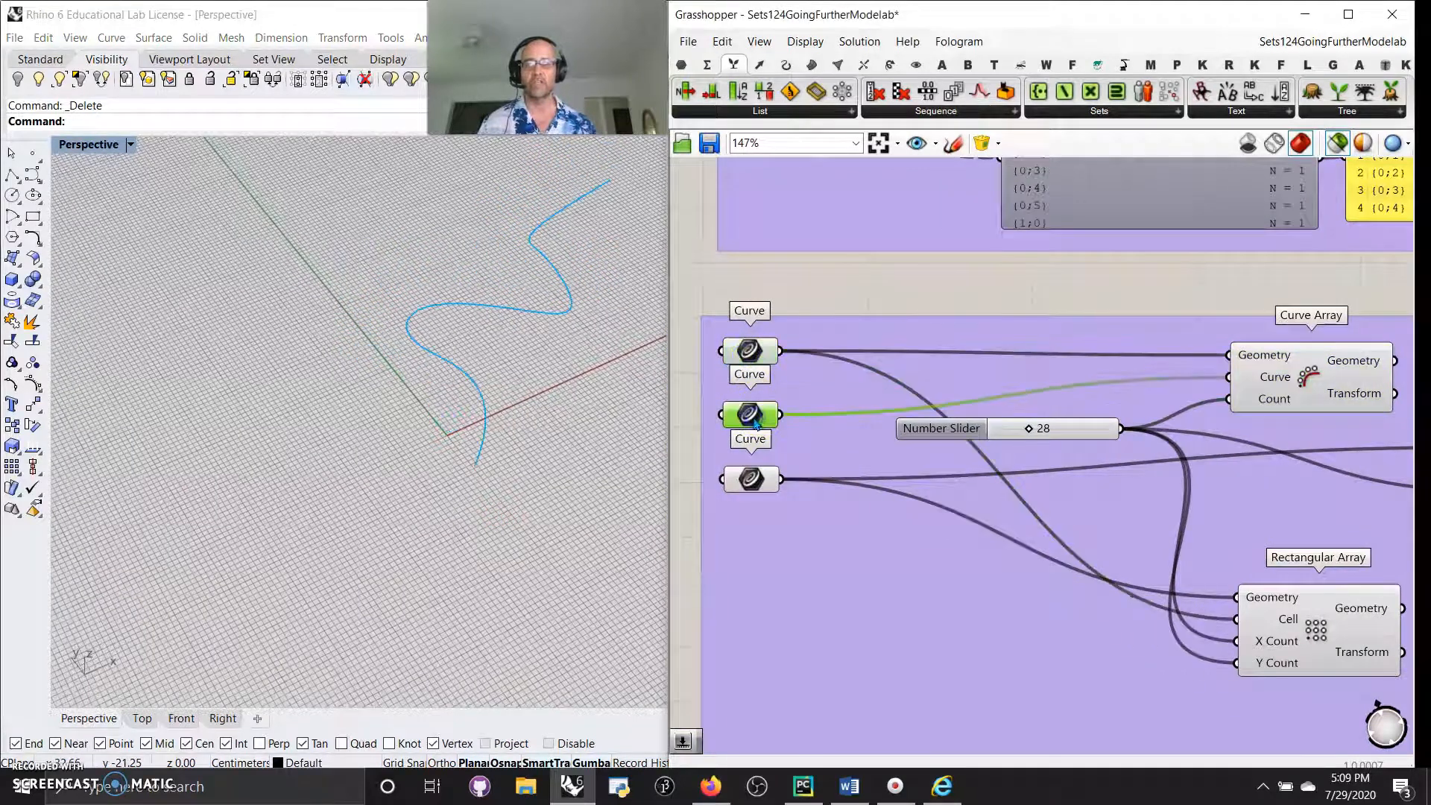
{"action": "left_click", "coordinate": [1311, 377]}
Highlight the Rectangular Array component and examine its whole grid of copies in the Perspective viewport.
{"action": "scroll", "coordinate": [1036, 616], "scroll_direction": "down", "scroll_amount": 3}
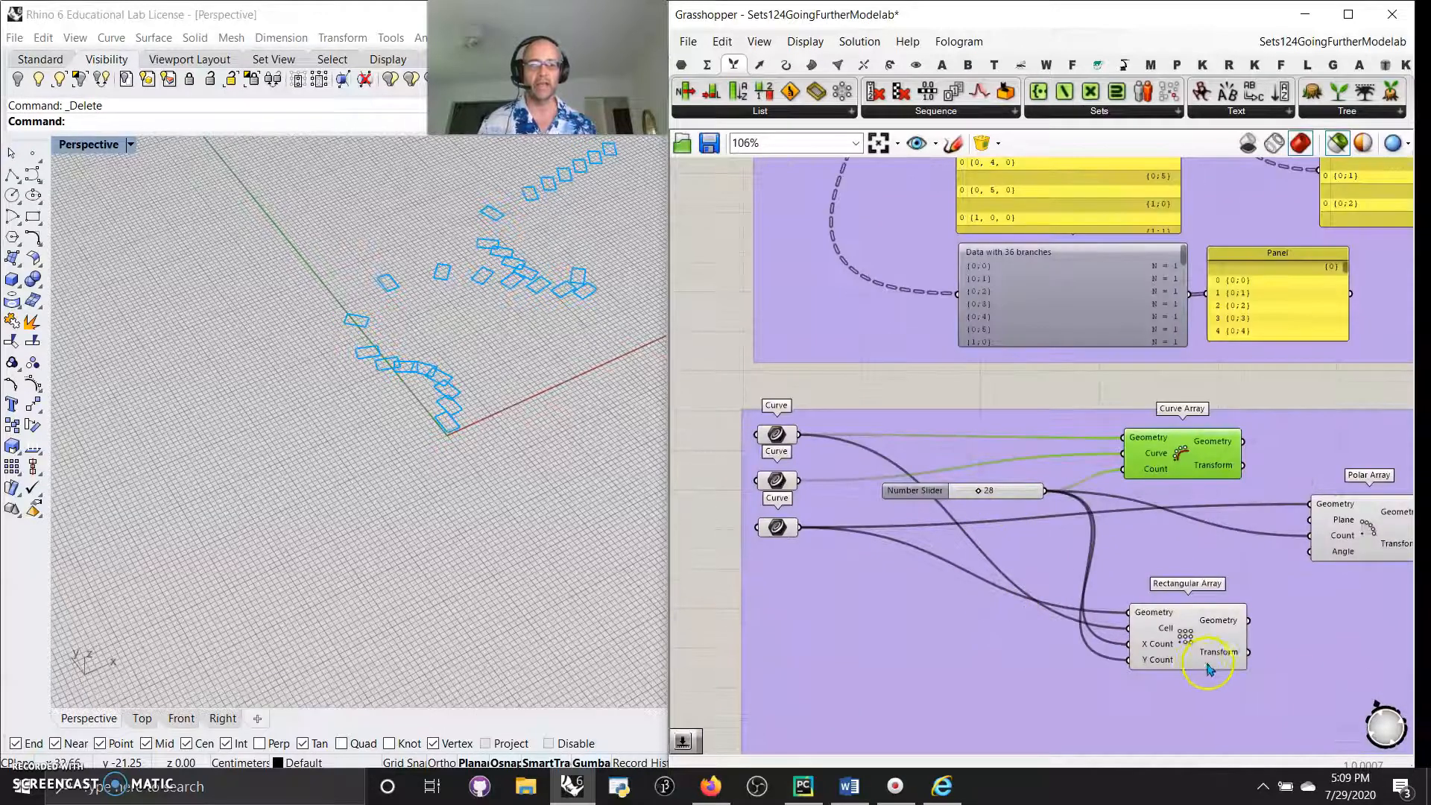
{"action": "left_click", "coordinate": [1209, 668]}
{"action": "left_click", "coordinate": [502, 437]}
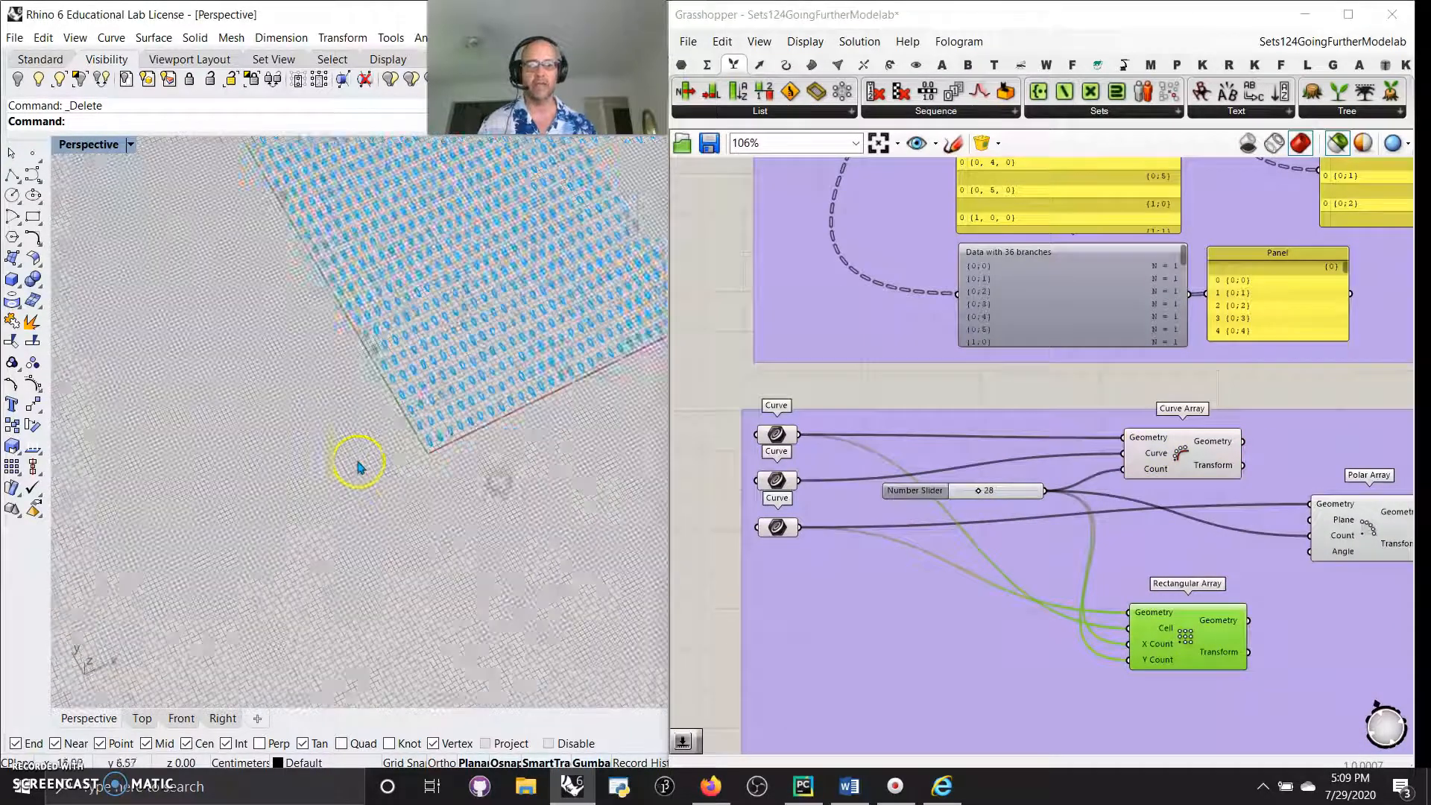
{"action": "scroll", "coordinate": [831, 504], "scroll_direction": "up", "scroll_amount": 3}
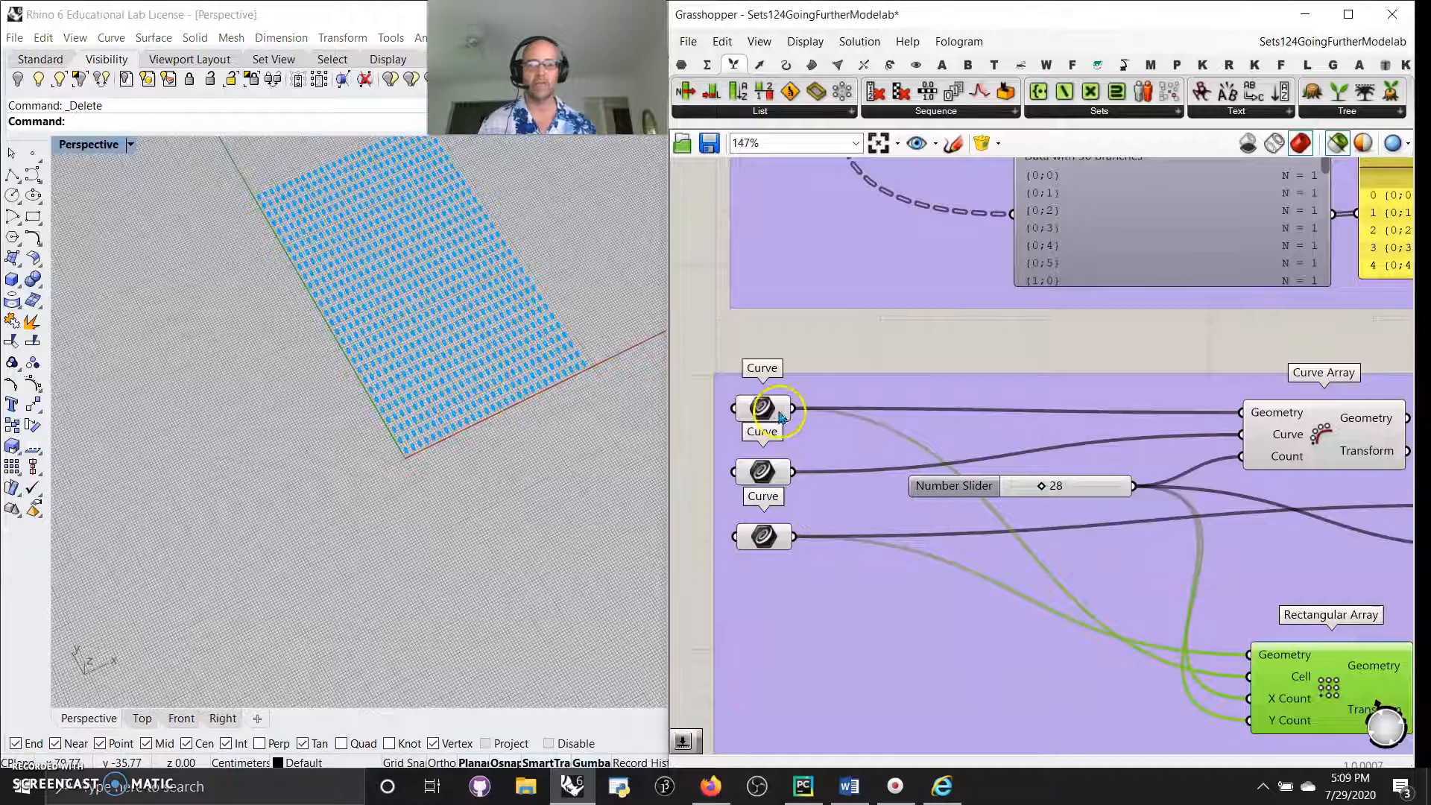
Highlight the third Curve as the Rectangular Array's geometry and the first Curve as its cell.
{"action": "left_click", "coordinate": [763, 535]}
{"action": "scroll", "coordinate": [437, 476], "scroll_direction": "up", "scroll_amount": 3}
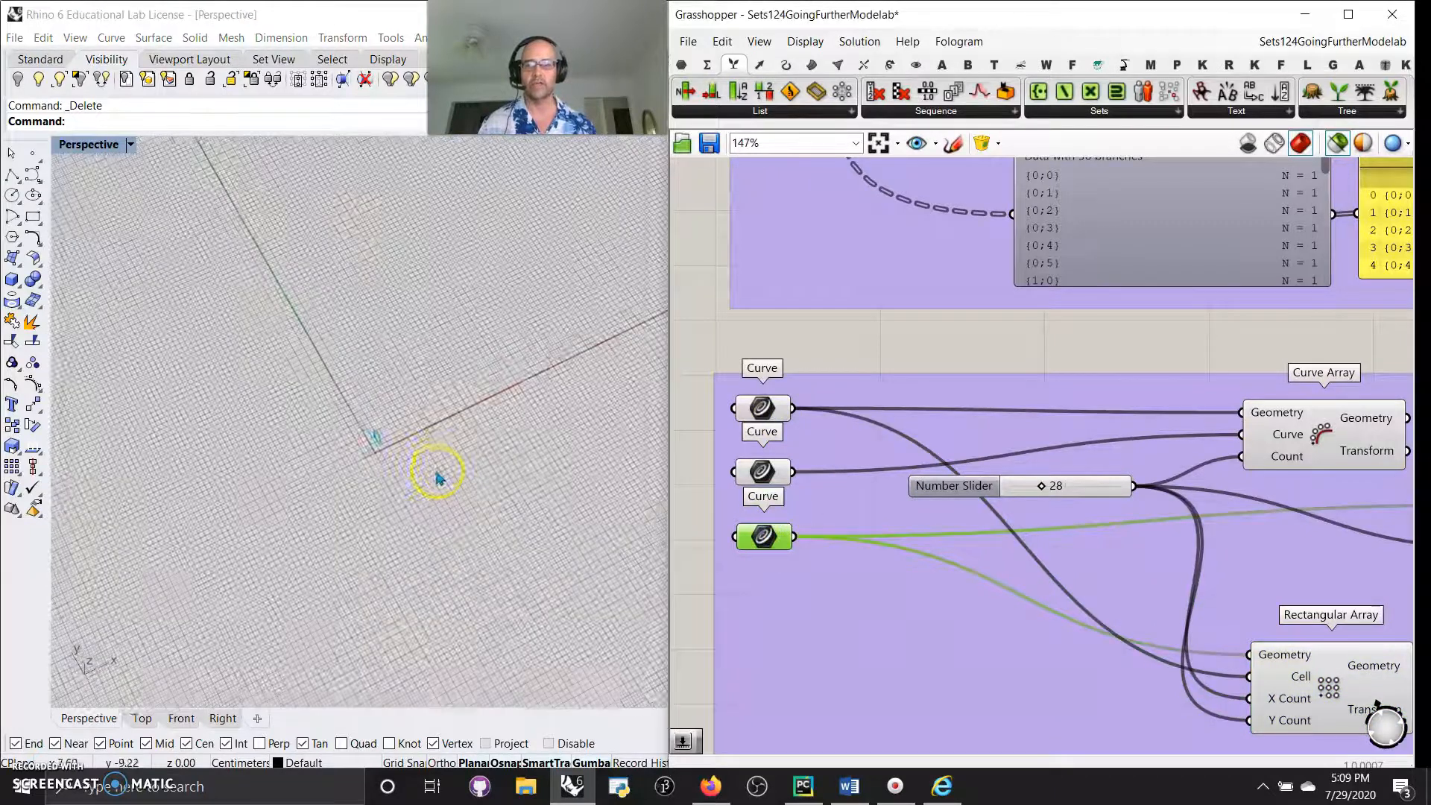
{"action": "left_click", "coordinate": [762, 409]}
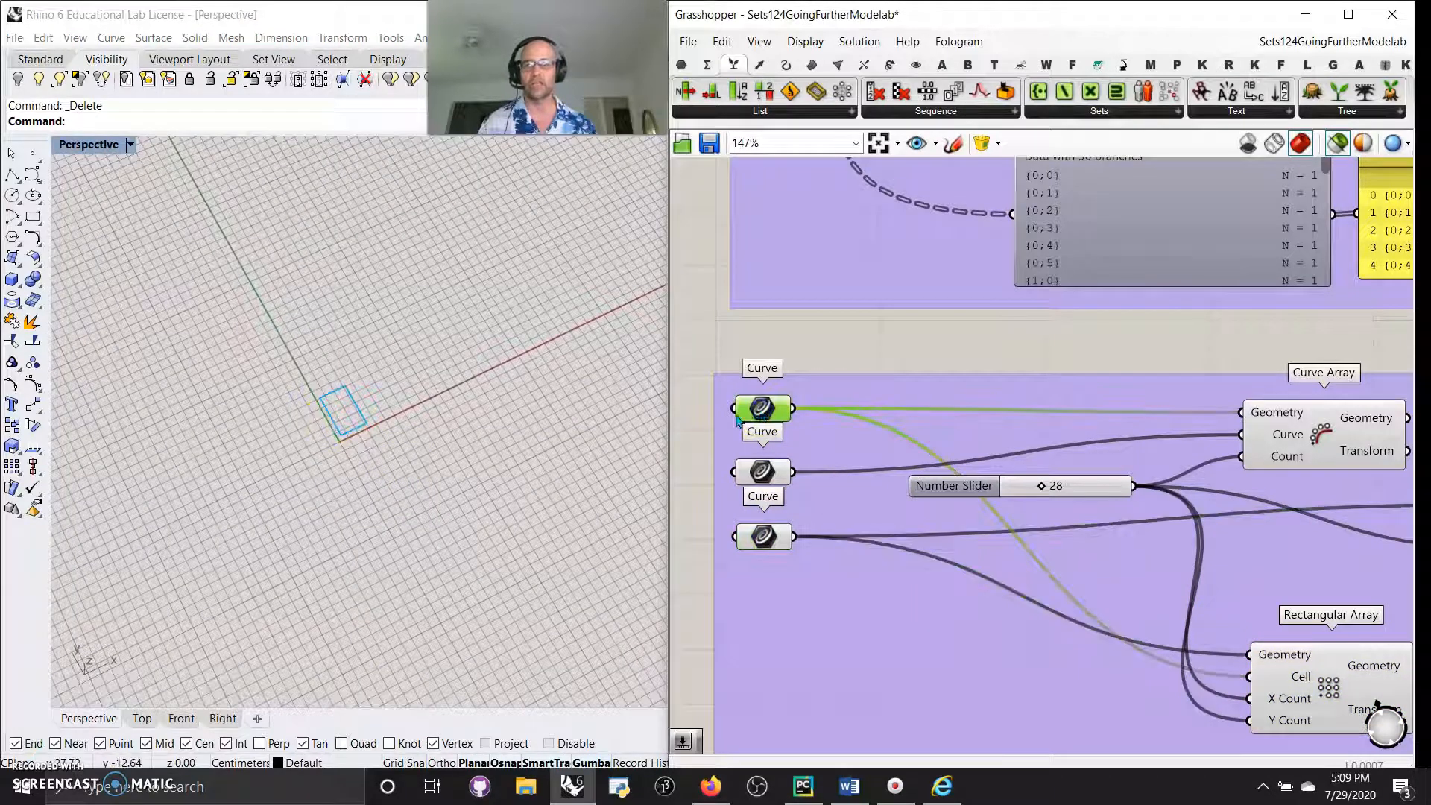
Highlight the third Curve, the Polar Array and the Kaleidoscope in turn to compare their geometry in the Perspective viewport.
{"action": "left_click", "coordinate": [764, 535]}
{"action": "scroll", "coordinate": [1044, 639], "scroll_direction": "down", "scroll_amount": 3}
{"action": "right_click_drag", "start_coordinate": [1044, 639], "coordinate": [1093, 570]}
{"action": "left_click", "coordinate": [1067, 539]}
{"action": "right_click_drag", "start_coordinate": [415, 568], "coordinate": [343, 350]}
{"action": "right_click_drag", "start_coordinate": [1125, 641], "coordinate": [951, 438]}
{"action": "left_click", "coordinate": [1125, 514]}
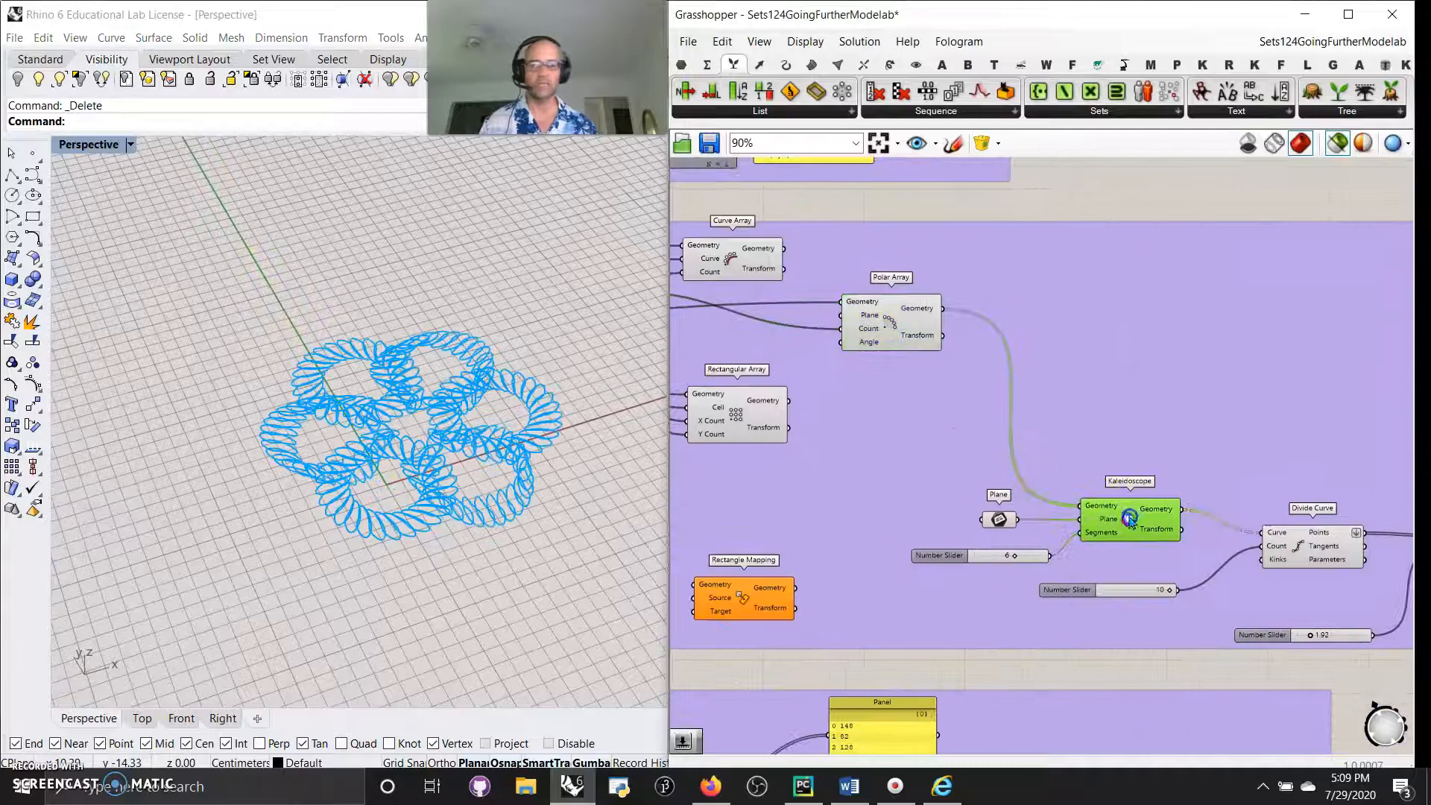
Examine the Divide Curve points and the Voronoi cells by highlighting each component, and try to raise the division count slider.
{"action": "right_click_drag", "start_coordinate": [576, 488], "coordinate": [573, 504]}
{"action": "right_click_drag", "start_coordinate": [1258, 611], "coordinate": [1119, 478]}
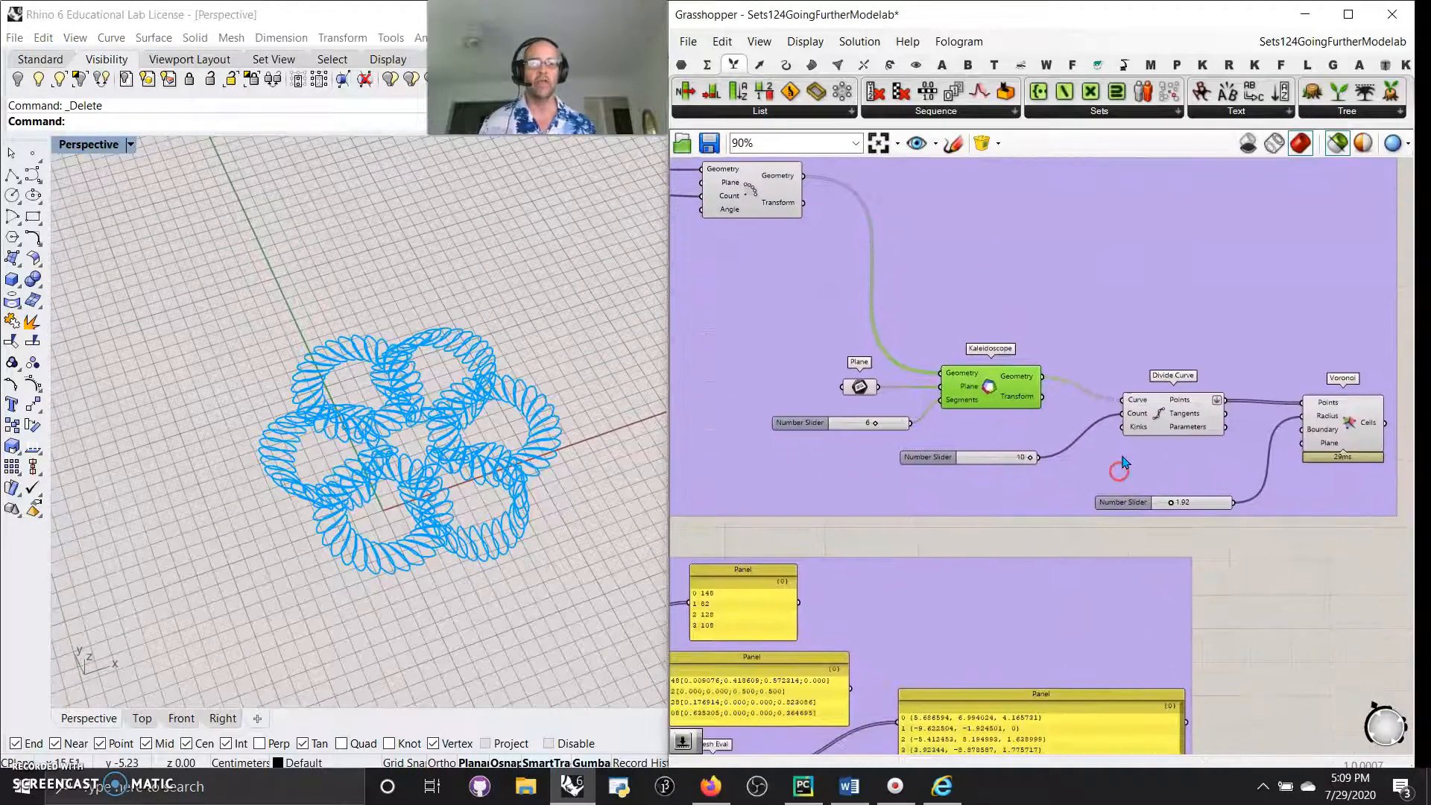
{"action": "left_click", "coordinate": [1159, 415]}
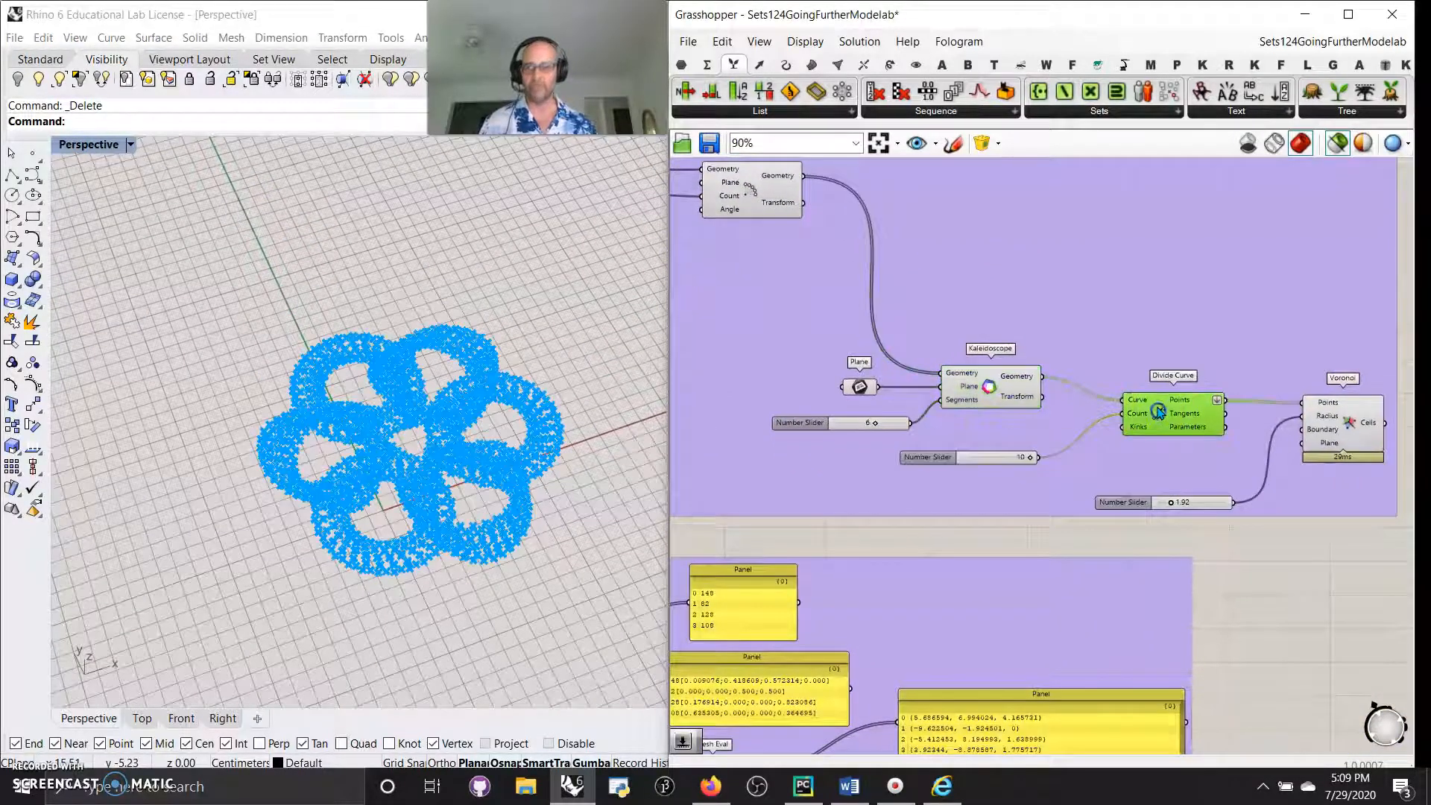
{"action": "left_click", "coordinate": [1358, 438]}
{"action": "left_click", "coordinate": [425, 578]}
{"action": "scroll", "coordinate": [429, 579], "scroll_direction": "up", "scroll_amount": 5}
{"action": "right_click_drag", "start_coordinate": [456, 577], "coordinate": [363, 542]}
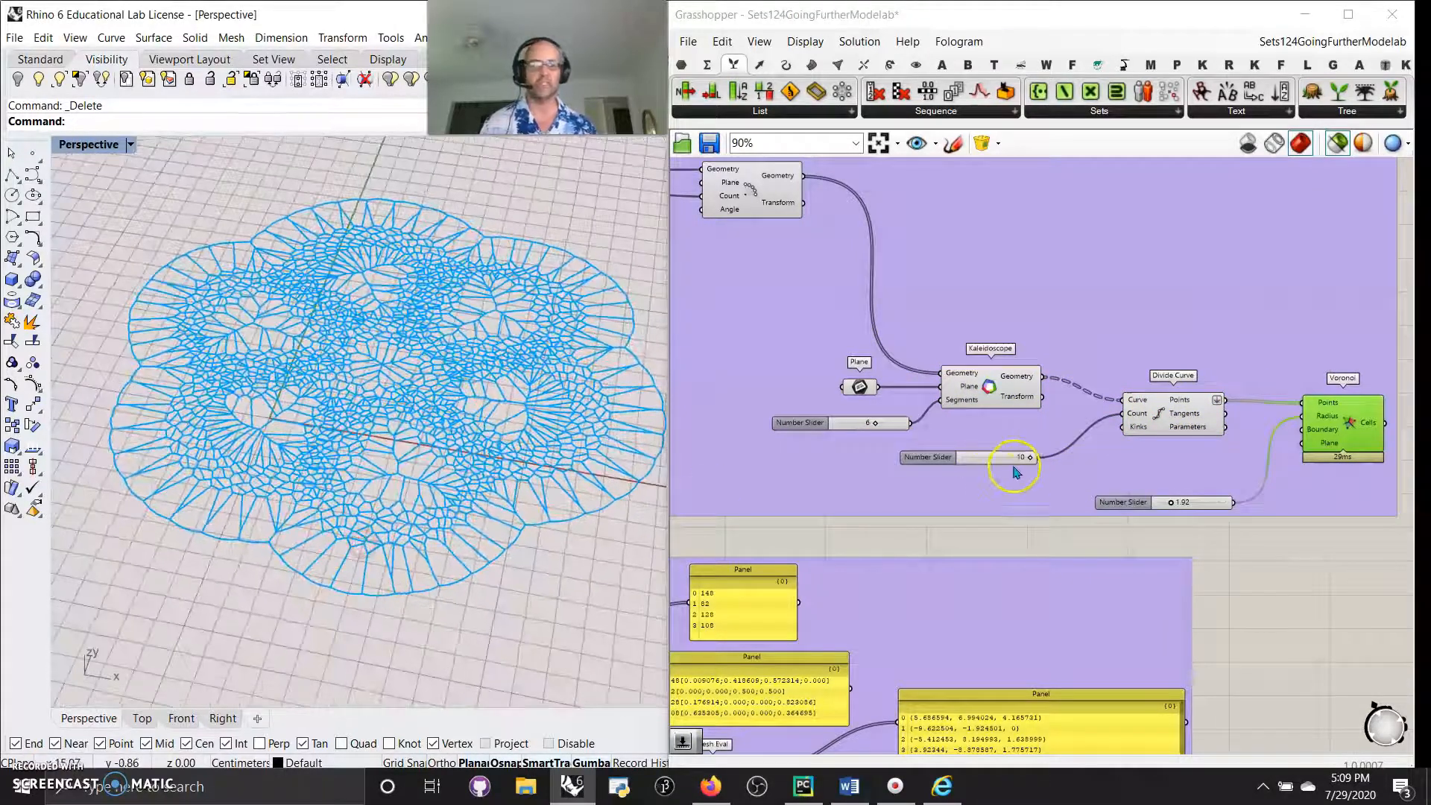
{"action": "mouse_move", "coordinate": [1030, 457]}
{"action": "left_mouse_down"}
{"action": "mouse_move", "coordinate": [963, 460]}
{"action": "mouse_move", "coordinate": [1058, 456]}
{"action": "left_mouse_up"}
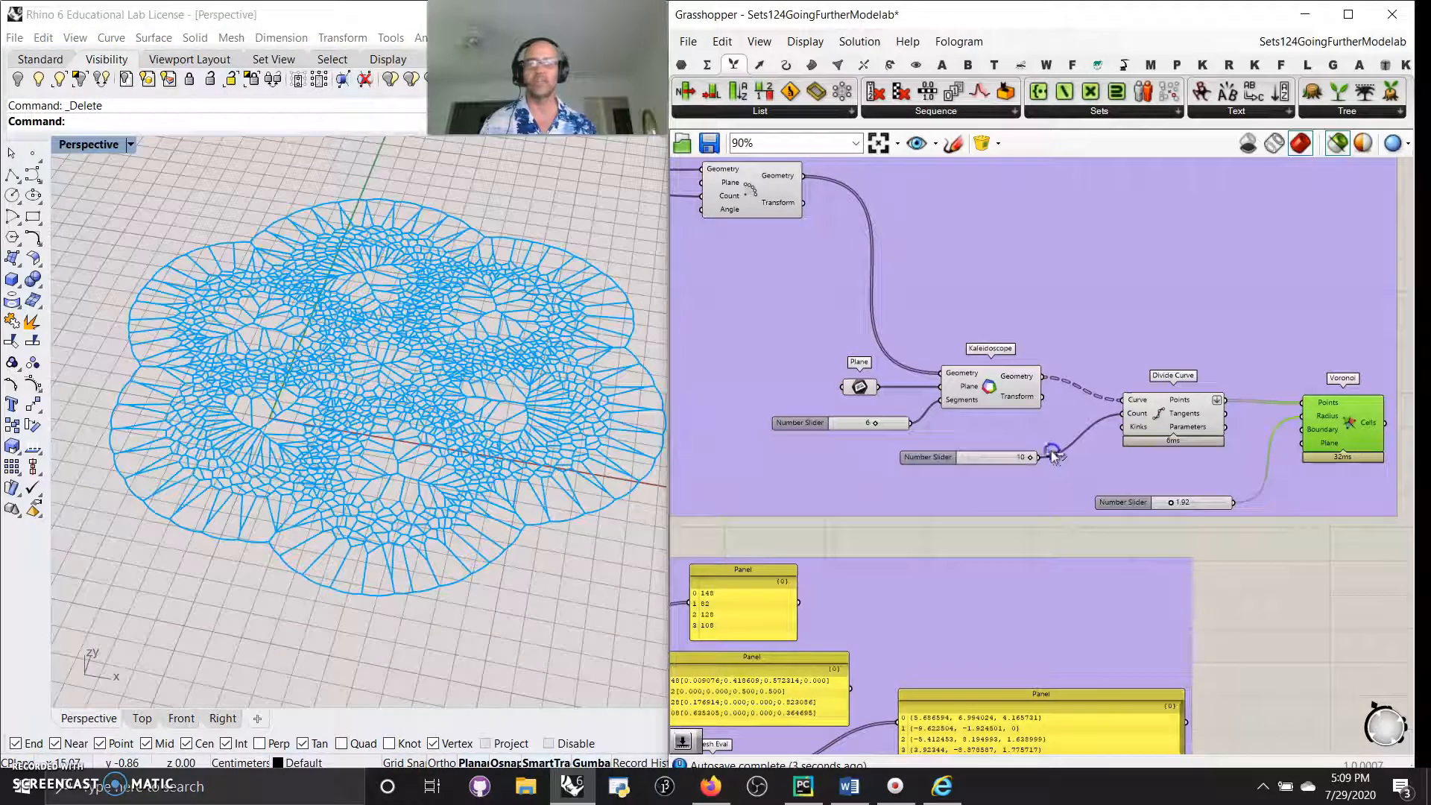
Select the whole array group and turn its preview off.
{"action": "scroll", "coordinate": [945, 542], "scroll_direction": "down", "scroll_amount": 5}
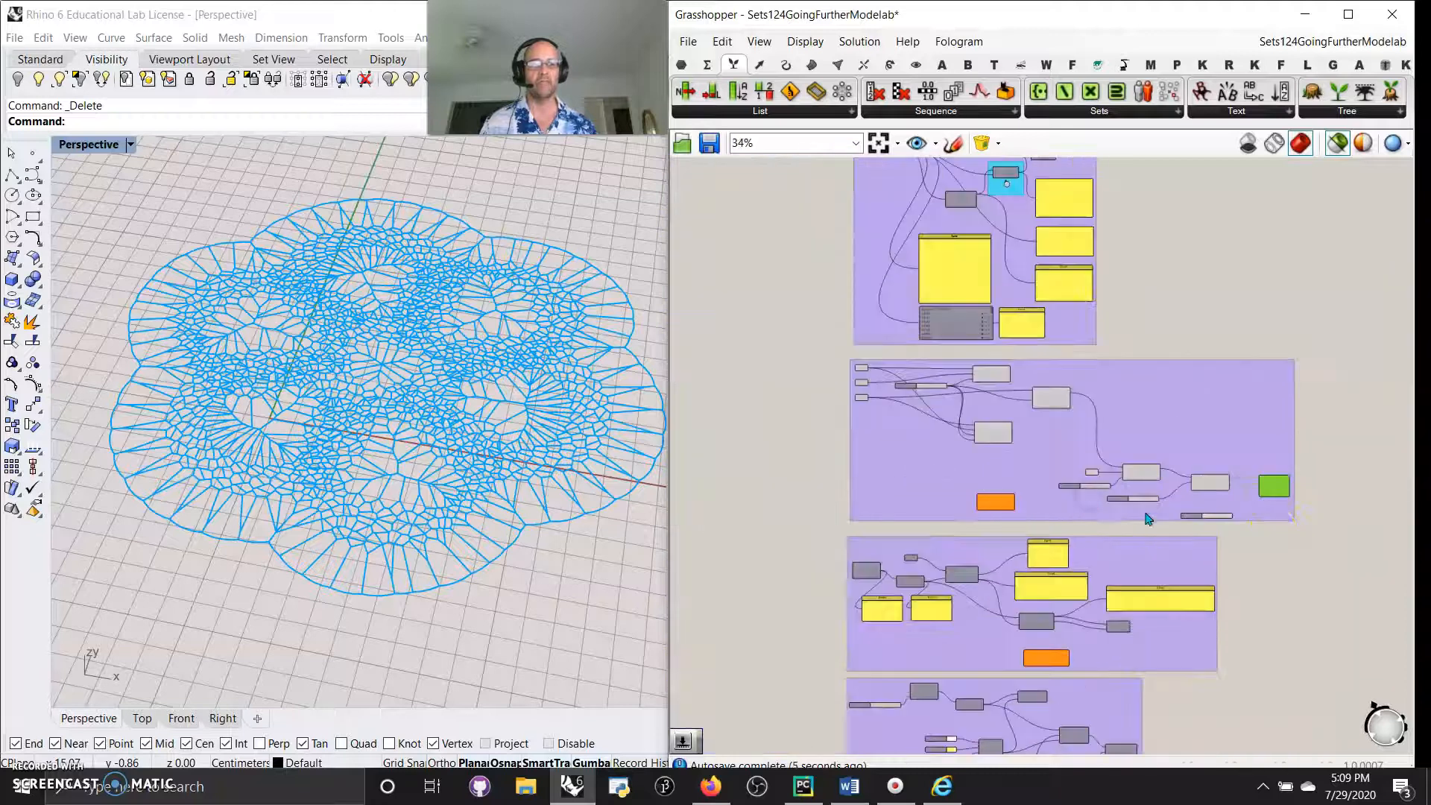
{"action": "left_click_drag", "start_coordinate": [1323, 529], "coordinate": [837, 352]}
{"action": "right_click", "coordinate": [748, 372]}
{"action": "left_click", "coordinate": [809, 403]}
Turn on the preview for all components in the mesh closest point group, leaving them deselected.
{"action": "right_click_drag", "start_coordinate": [823, 636], "coordinate": [789, 444]}
{"action": "left_click_drag", "start_coordinate": [1204, 476], "coordinate": [779, 348]}
{"action": "right_click", "coordinate": [777, 351]}
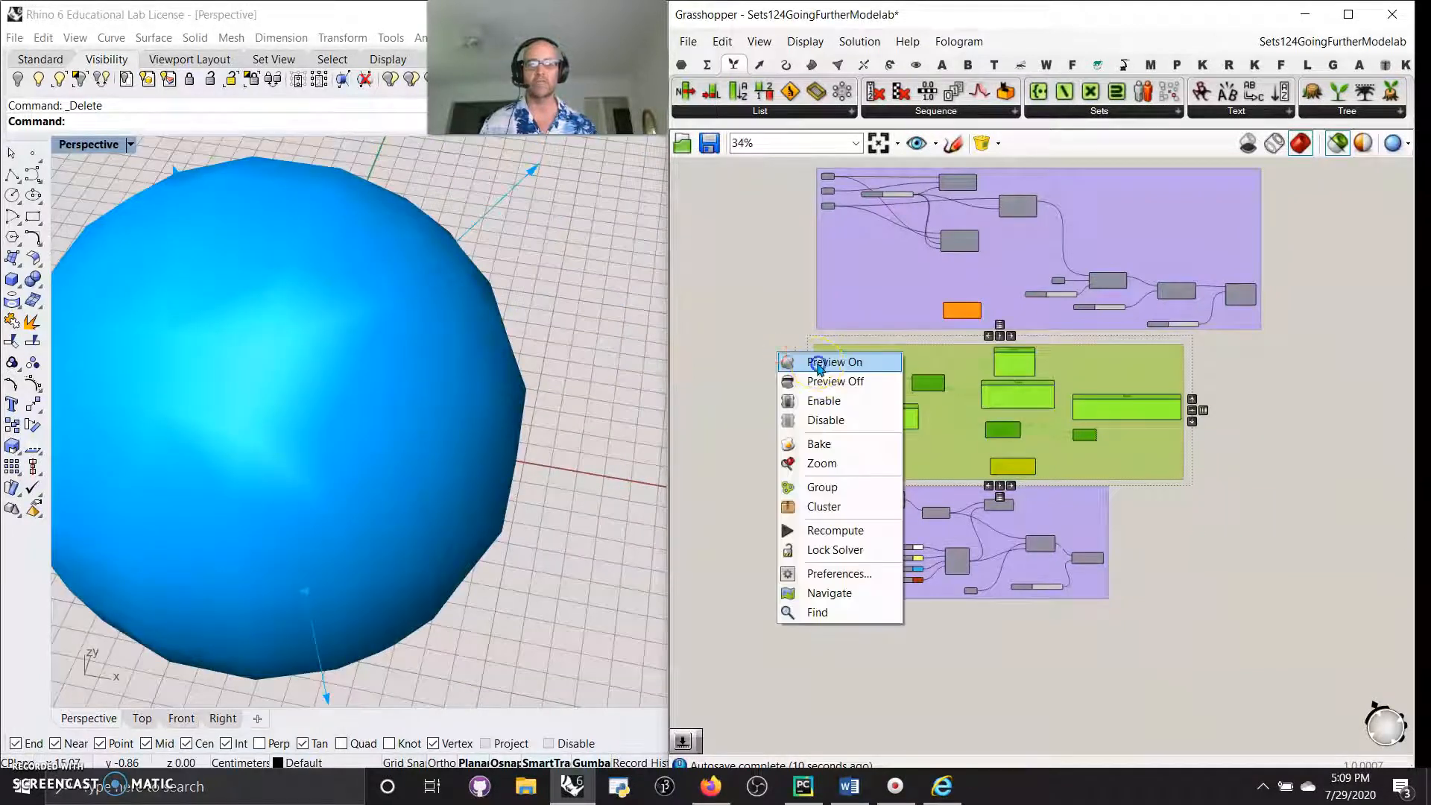
{"action": "left_click", "coordinate": [818, 368]}
{"action": "scroll", "coordinate": [839, 441], "scroll_direction": "up", "scroll_amount": 2}
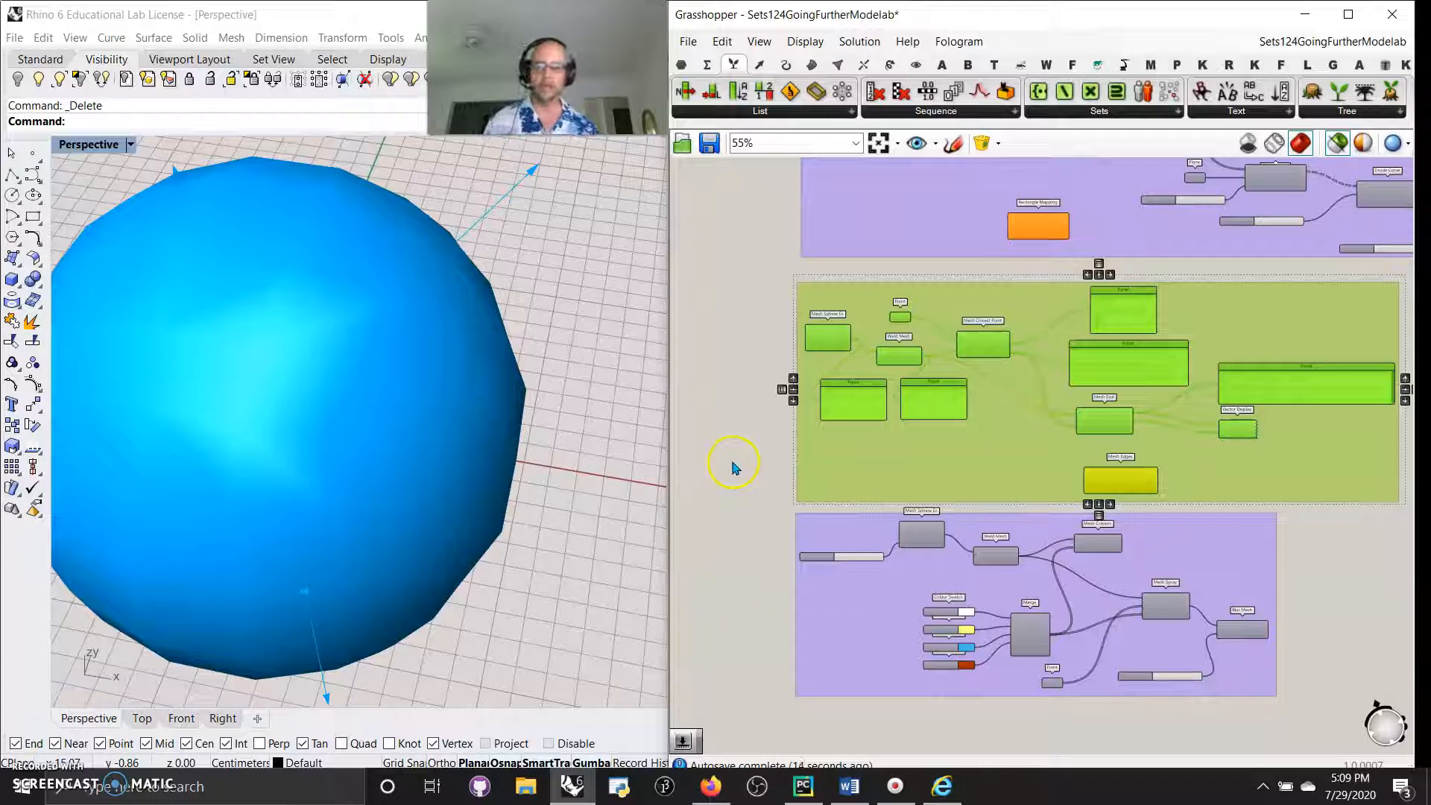
{"action": "right_click_drag", "start_coordinate": [732, 467], "coordinate": [749, 497]}
{"action": "left_click", "coordinate": [747, 489]}
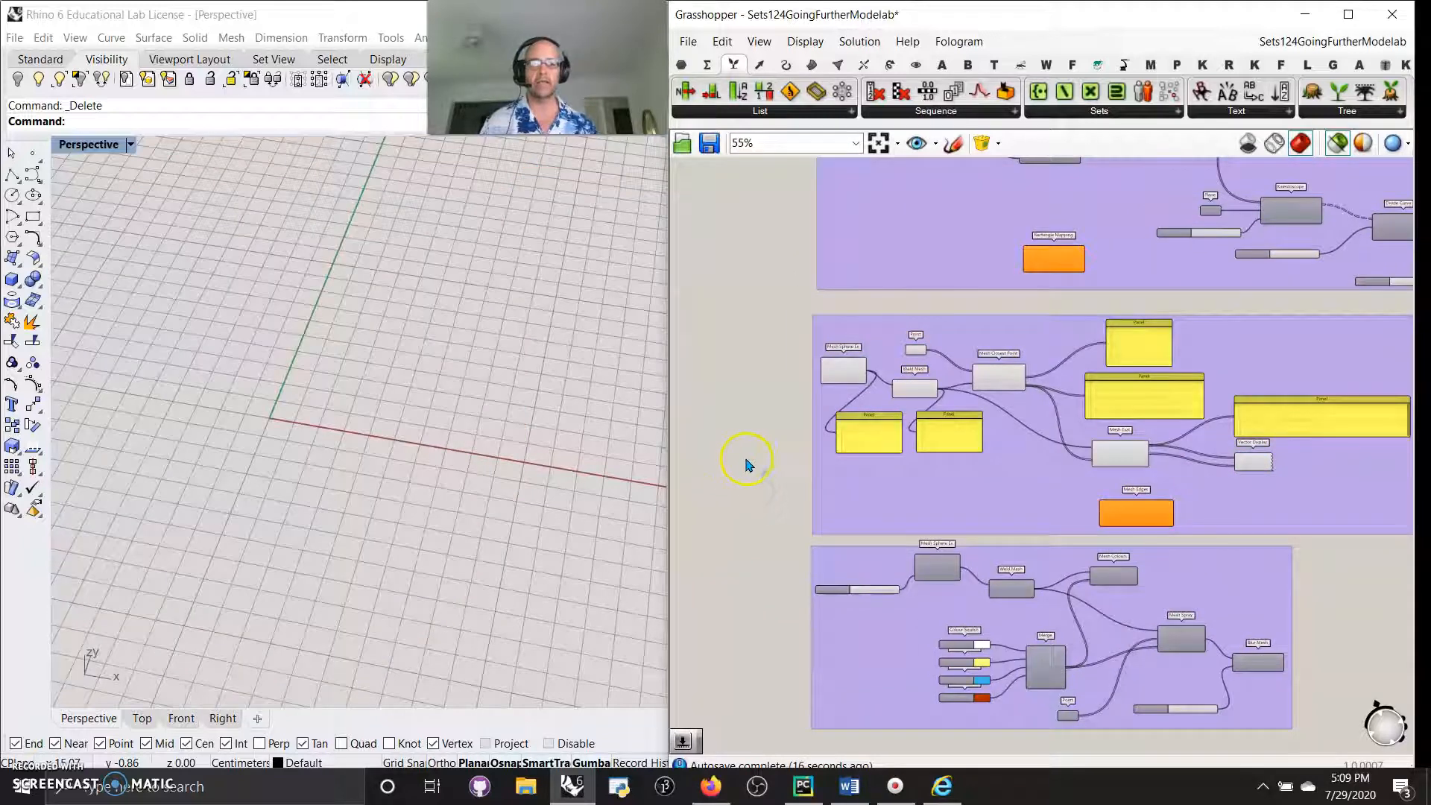
Highlight the entire mesh closest point group to view its combined geometry, and clear the selection.
{"action": "right_click_drag", "start_coordinate": [1339, 550], "coordinate": [1226, 552]}
{"action": "left_click_drag", "start_coordinate": [1332, 539], "coordinate": [686, 312]}
{"action": "scroll", "coordinate": [1134, 453], "scroll_direction": "up", "scroll_amount": 2}
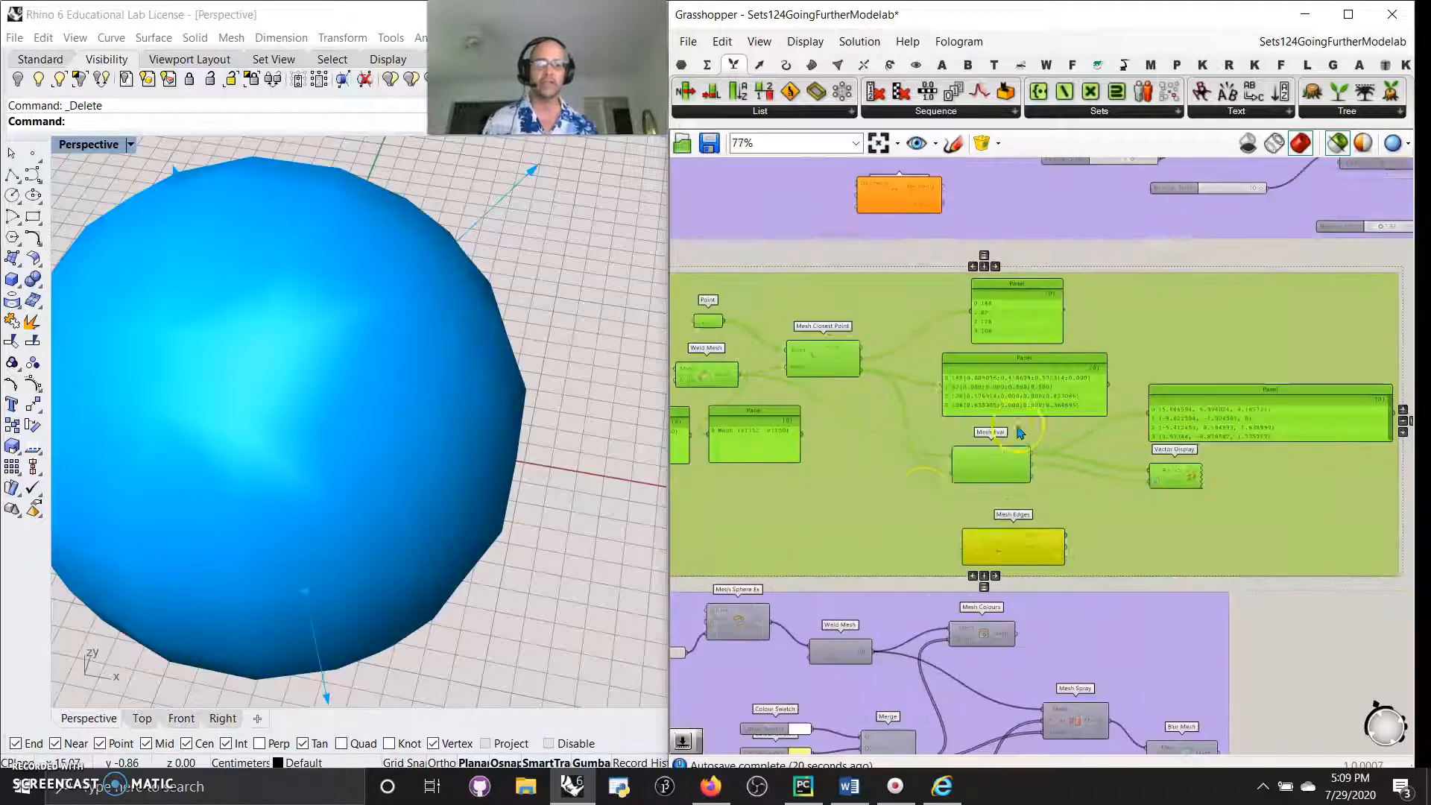
{"action": "left_click", "coordinate": [1356, 610]}
Highlight the Mesh Sphere Ex component of the closest point group and enable the preview of mesh edges.
{"action": "right_click_drag", "start_coordinate": [1315, 633], "coordinate": [1373, 621]}
{"action": "scroll", "coordinate": [1331, 673], "scroll_direction": "down", "scroll_amount": 2}
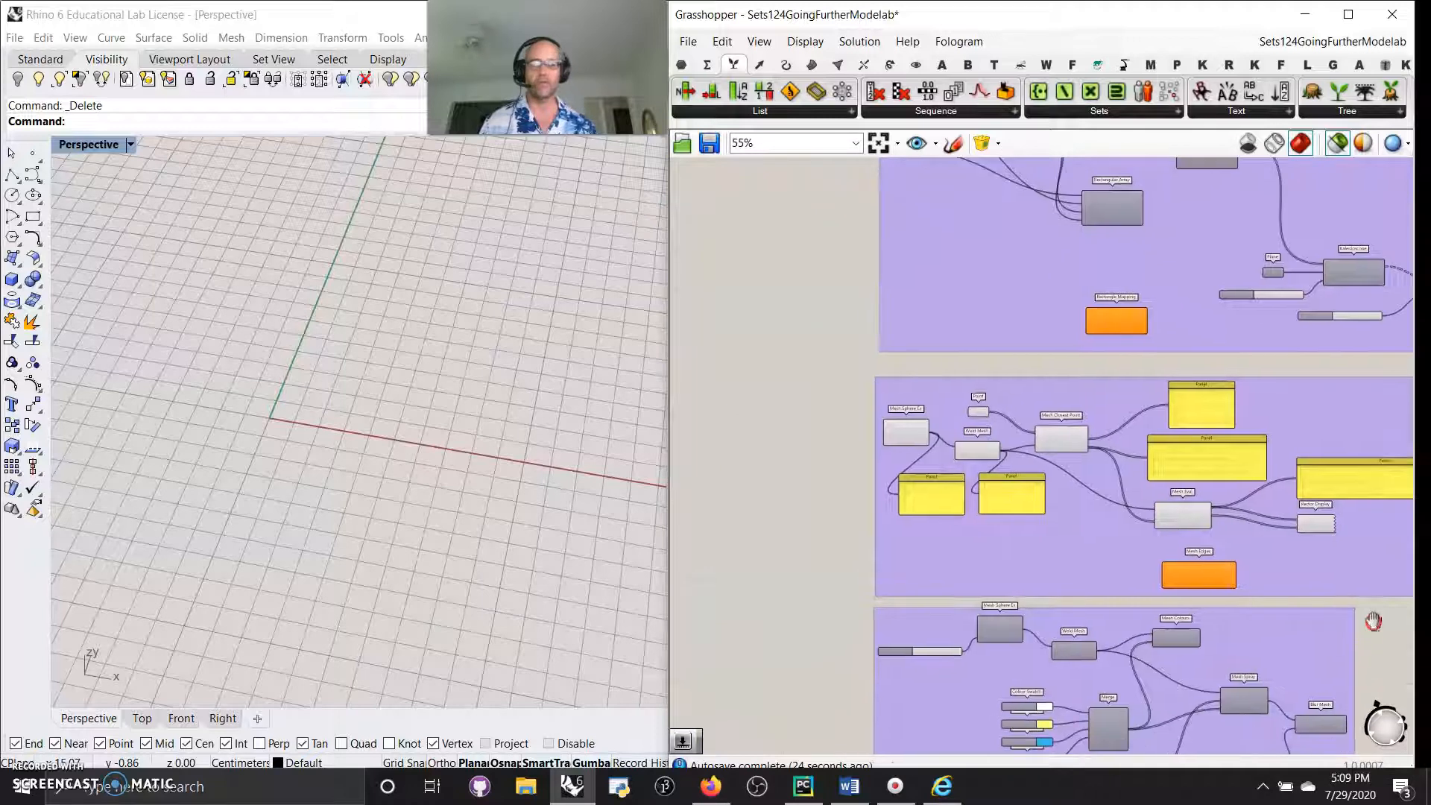
{"action": "scroll", "coordinate": [767, 457], "scroll_direction": "up", "scroll_amount": 3}
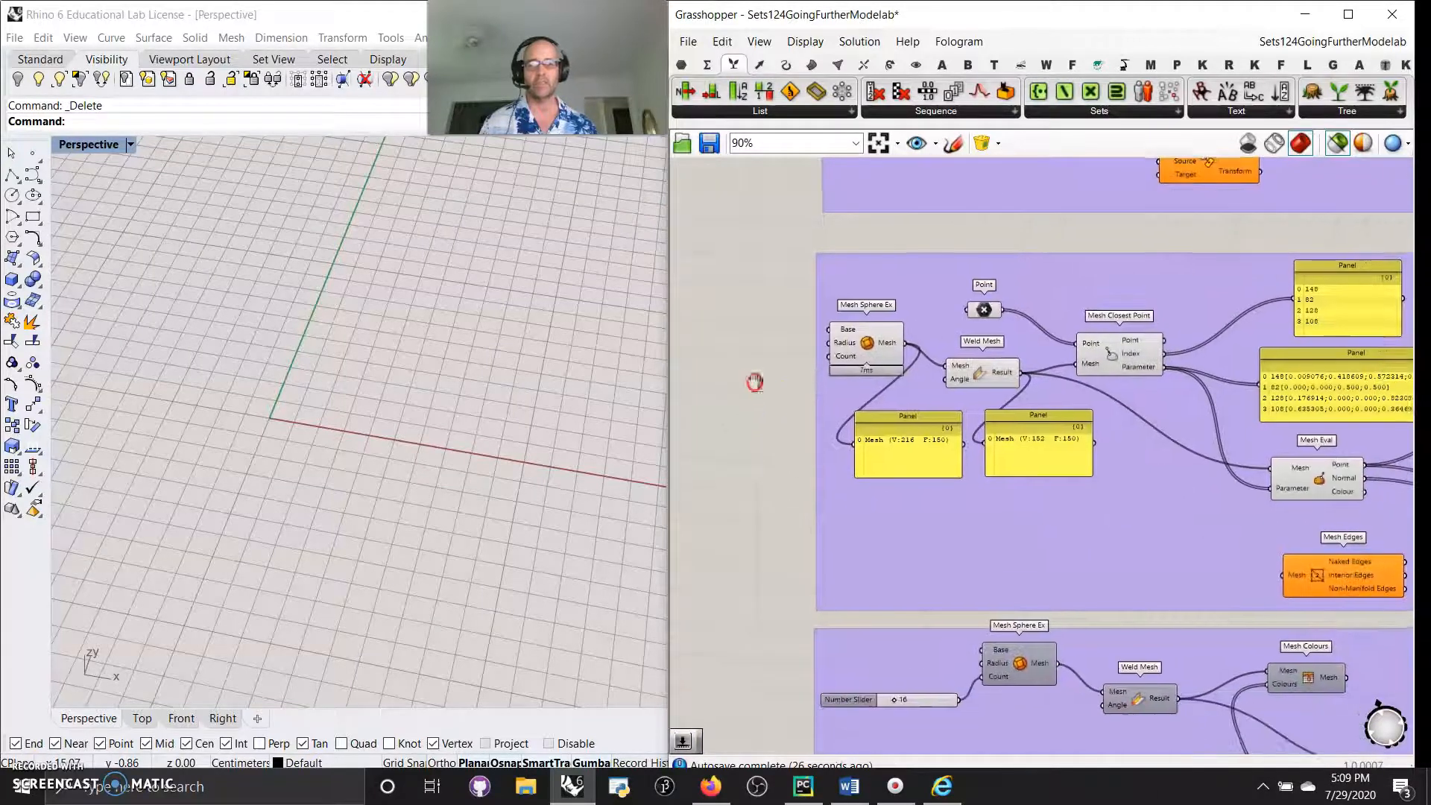
{"action": "left_click", "coordinate": [865, 346]}
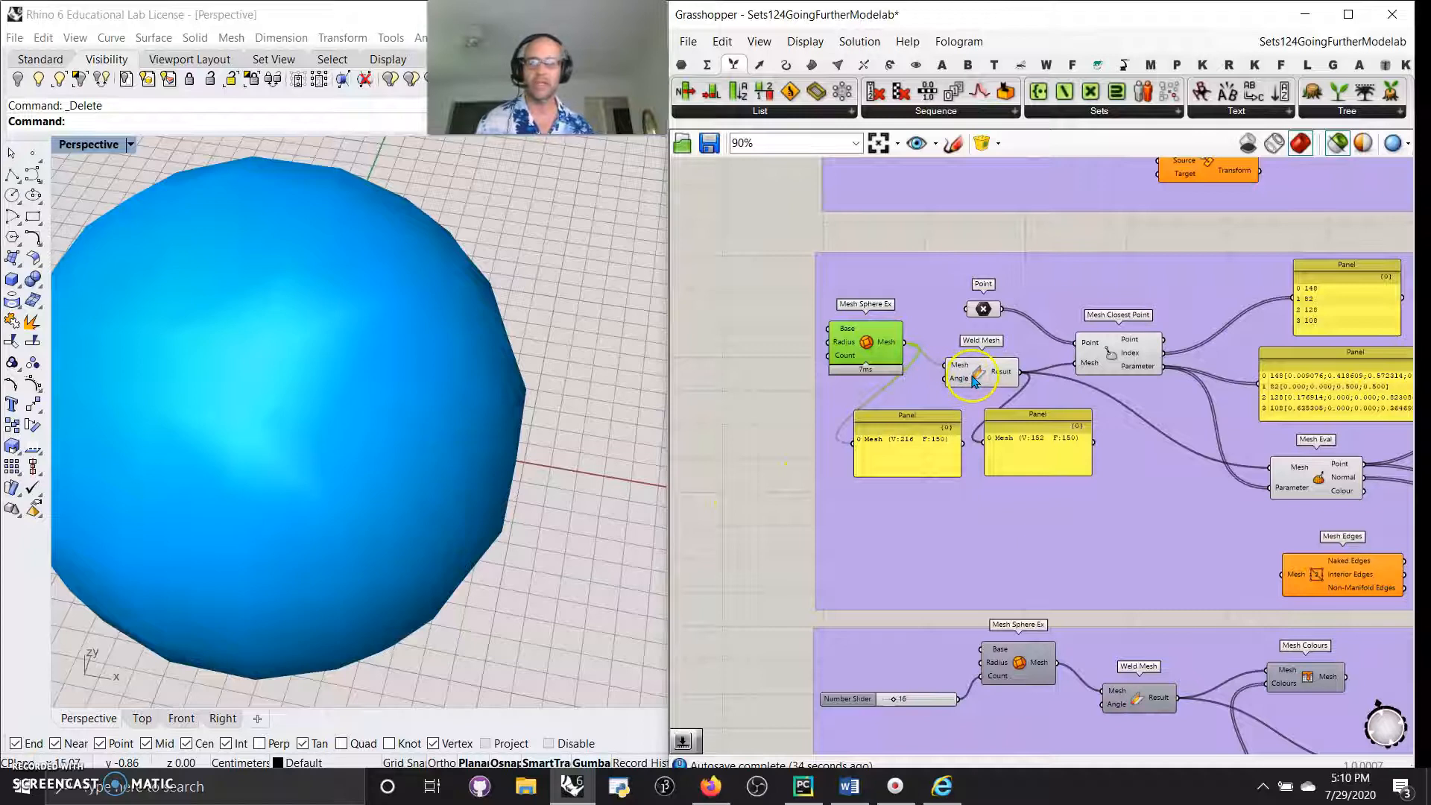
{"action": "right_click_drag", "start_coordinate": [486, 450], "coordinate": [533, 439]}
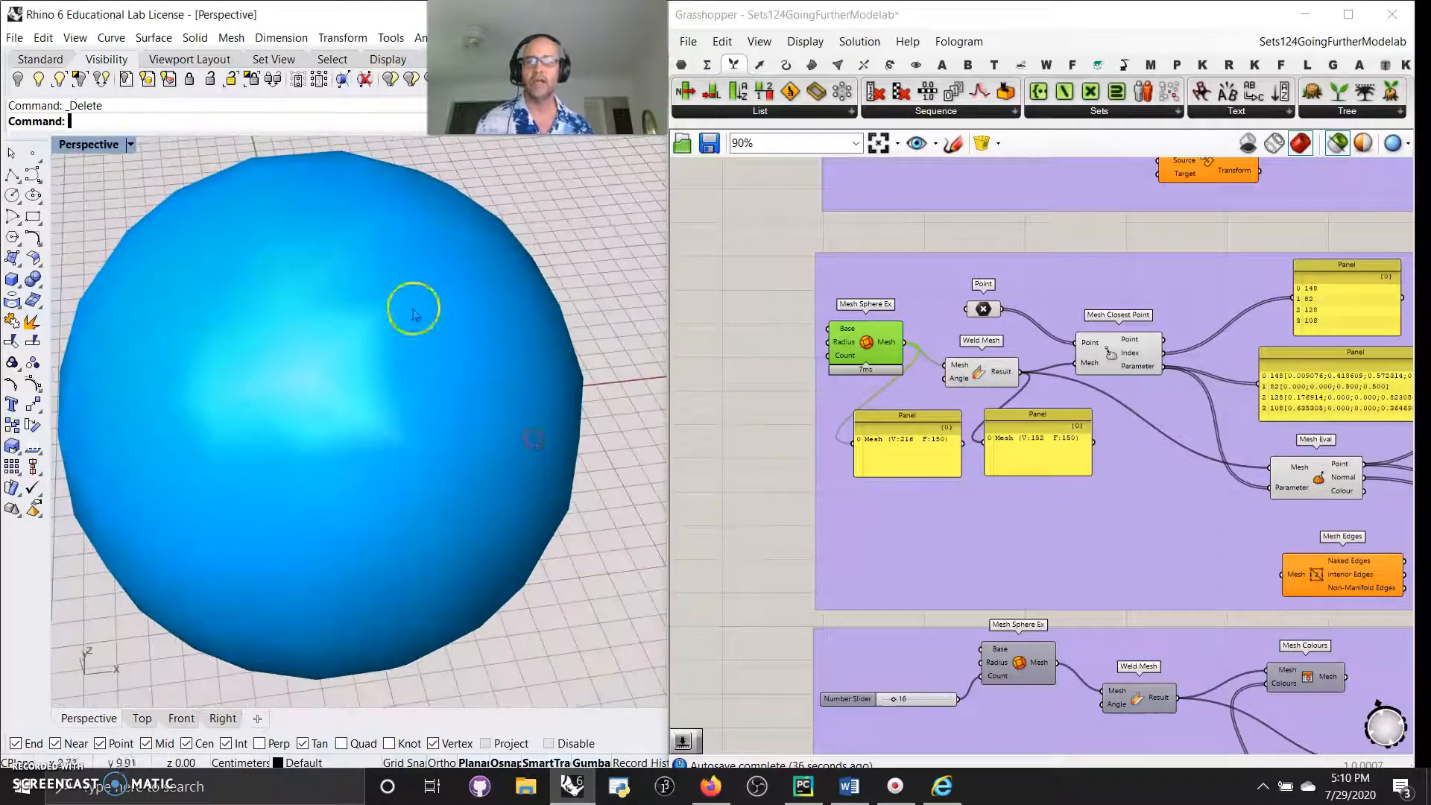
{"action": "left_click", "coordinate": [805, 42]}
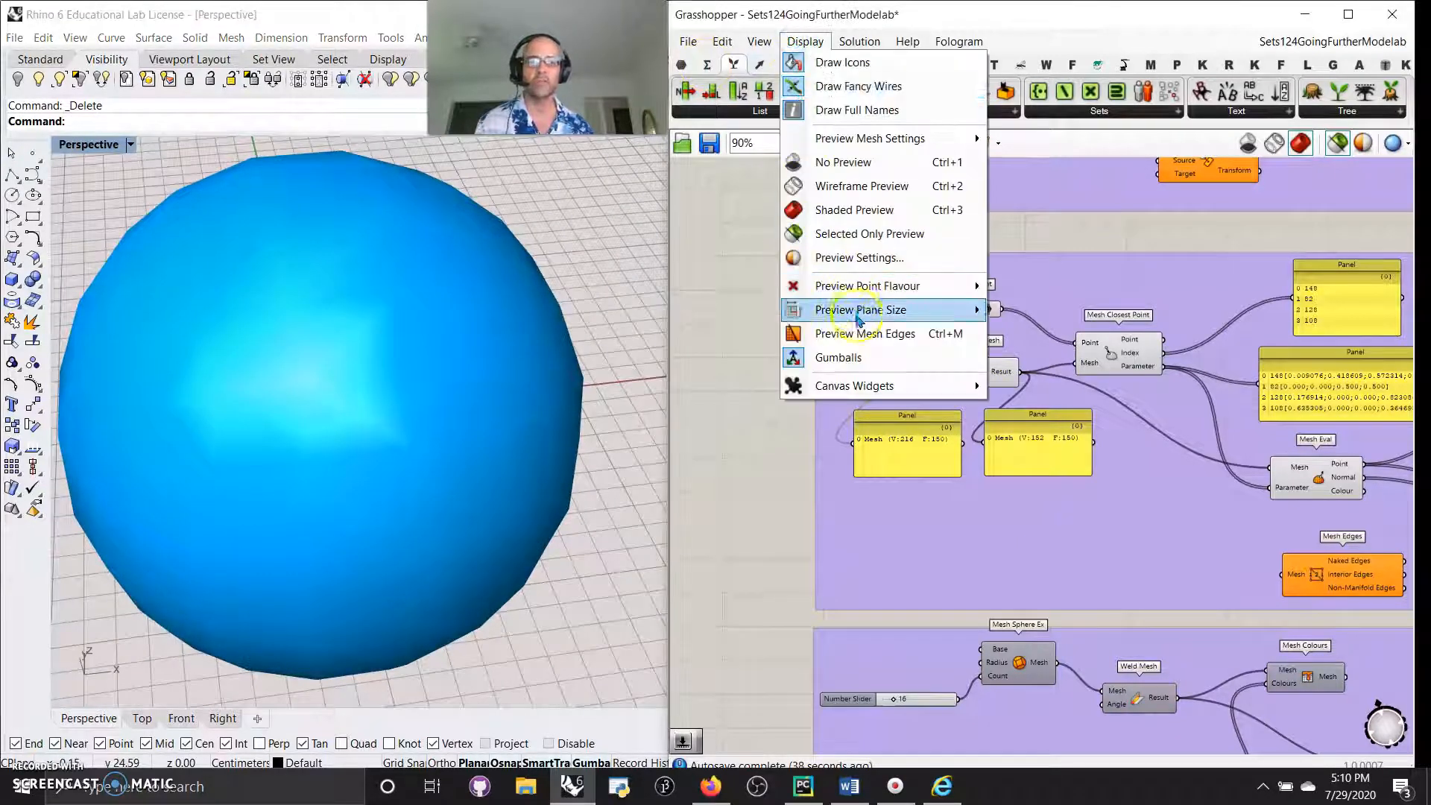
{"action": "left_click", "coordinate": [857, 333]}
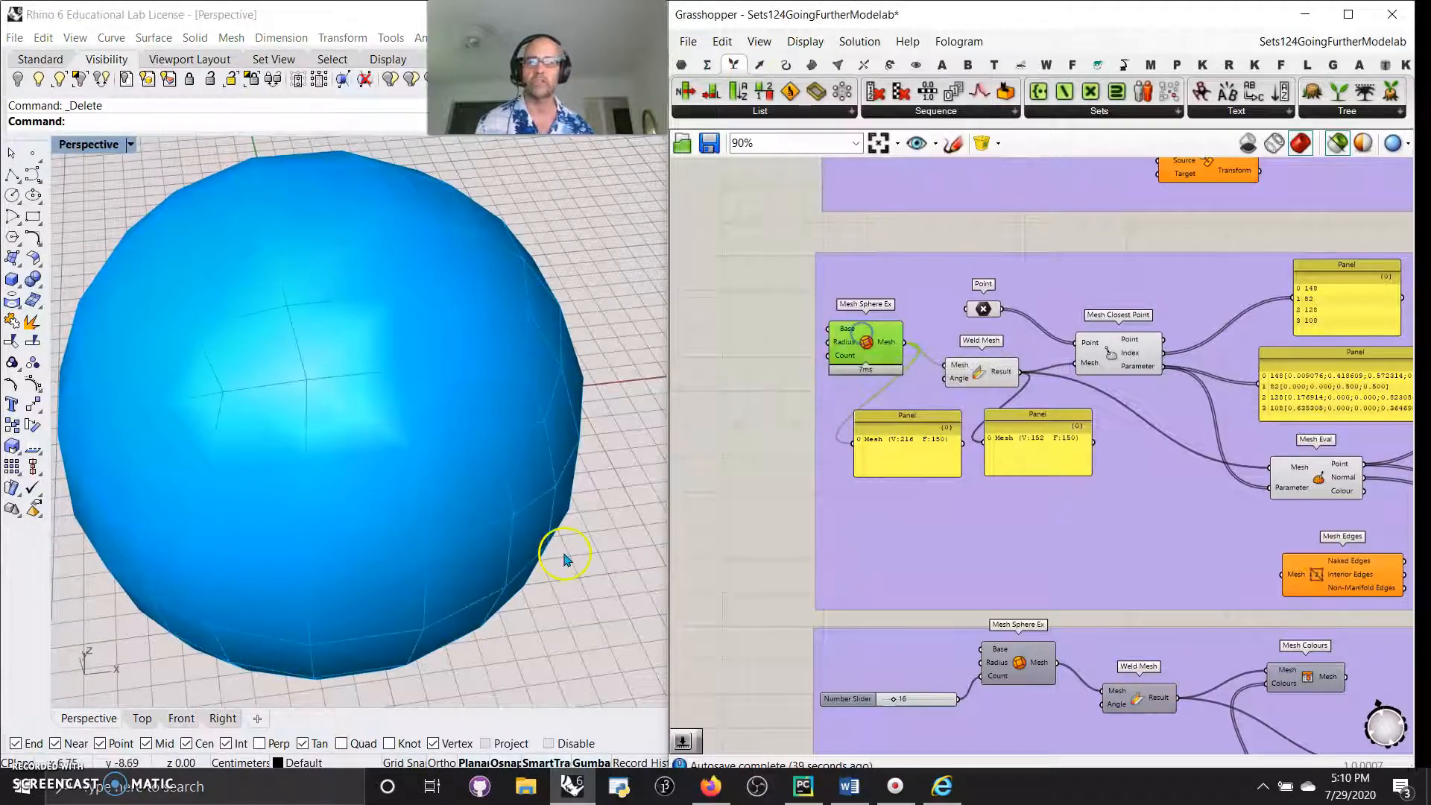
Highlight the Weld Mesh component and compare the mesh vertex and face counts in the panels before and after welding.
{"action": "left_click", "coordinate": [986, 372]}
{"action": "scroll", "coordinate": [909, 445], "scroll_direction": "up", "scroll_amount": 3}
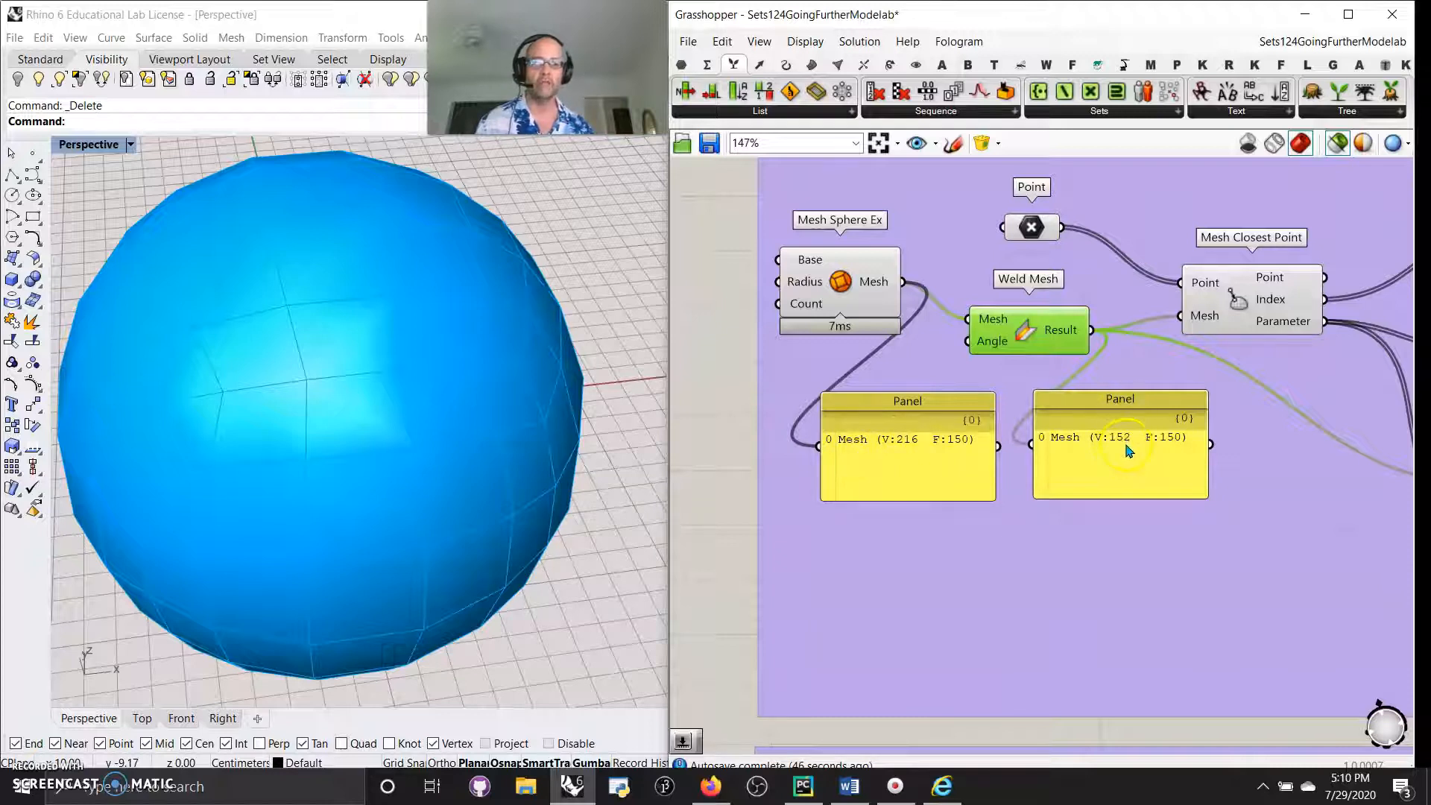
{"action": "scroll", "coordinate": [1128, 450], "scroll_direction": "down", "scroll_amount": 2}
{"action": "left_click", "coordinate": [1285, 202]}
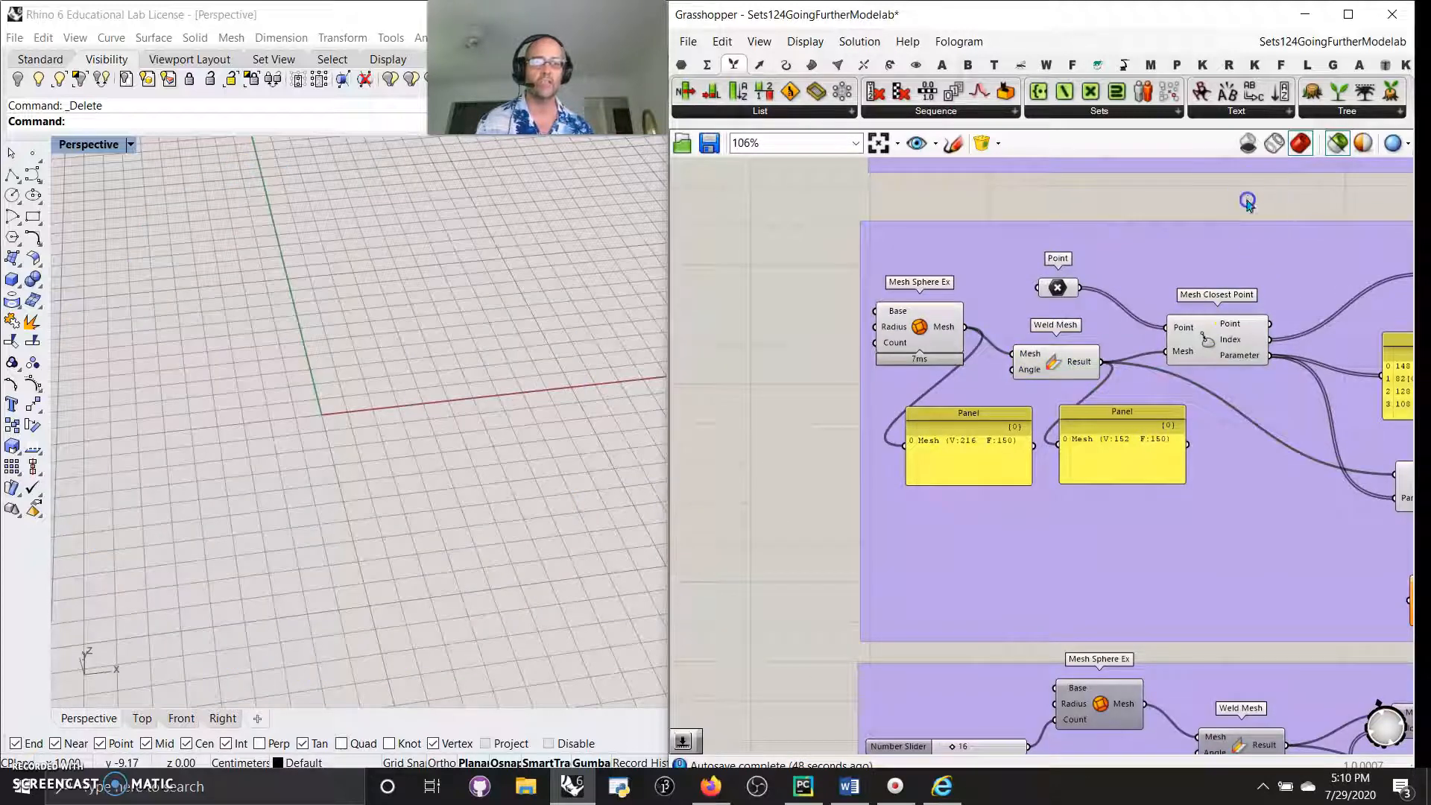
Compare the source Points with the Mesh Closest Point results by highlighting each component in turn.
{"action": "left_click_drag", "start_coordinate": [1163, 376], "coordinate": [1275, 240]}
{"action": "scroll", "coordinate": [382, 537], "scroll_direction": "down", "scroll_amount": 3}
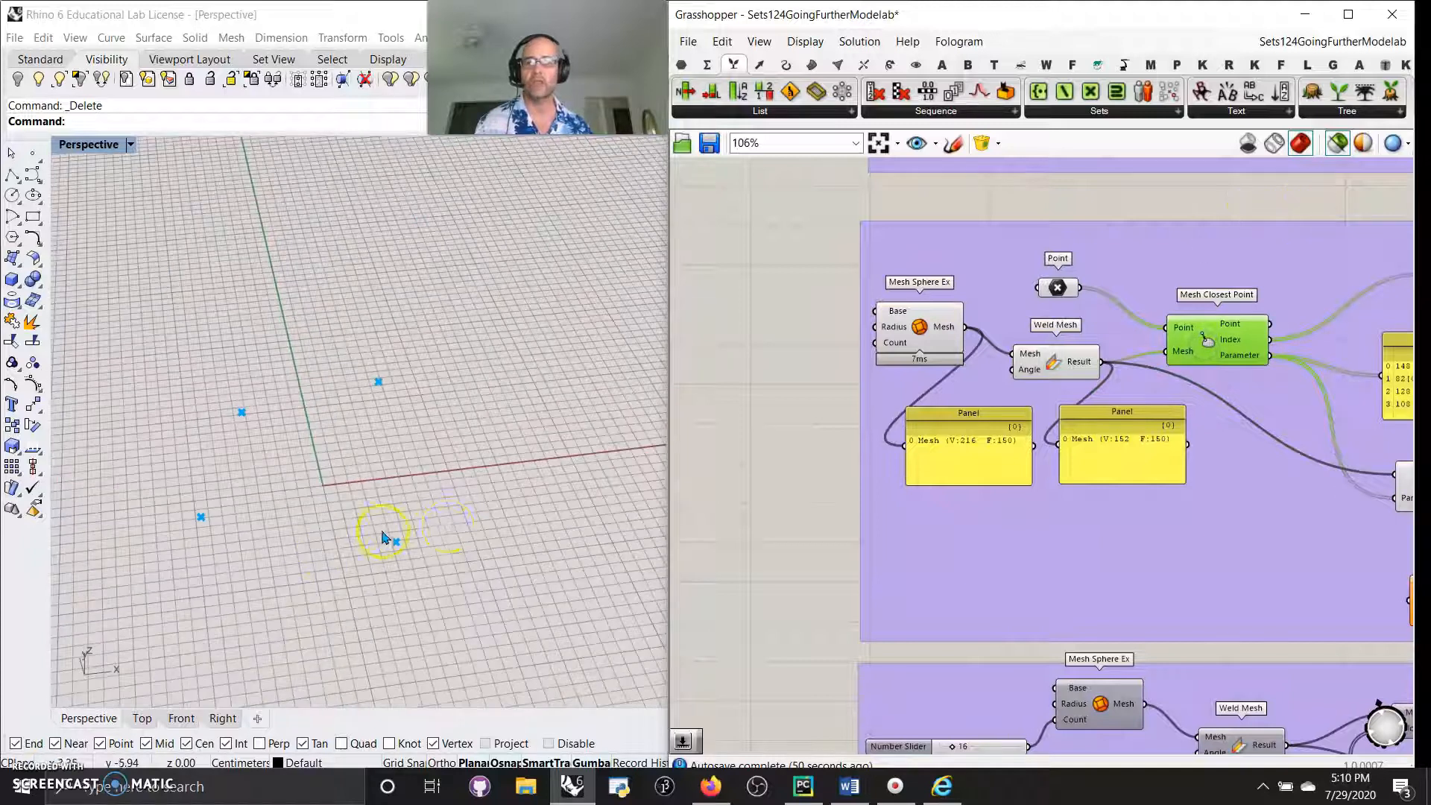
{"action": "left_click", "coordinate": [1057, 287]}
{"action": "scroll", "coordinate": [310, 463], "scroll_direction": "down", "scroll_amount": 3}
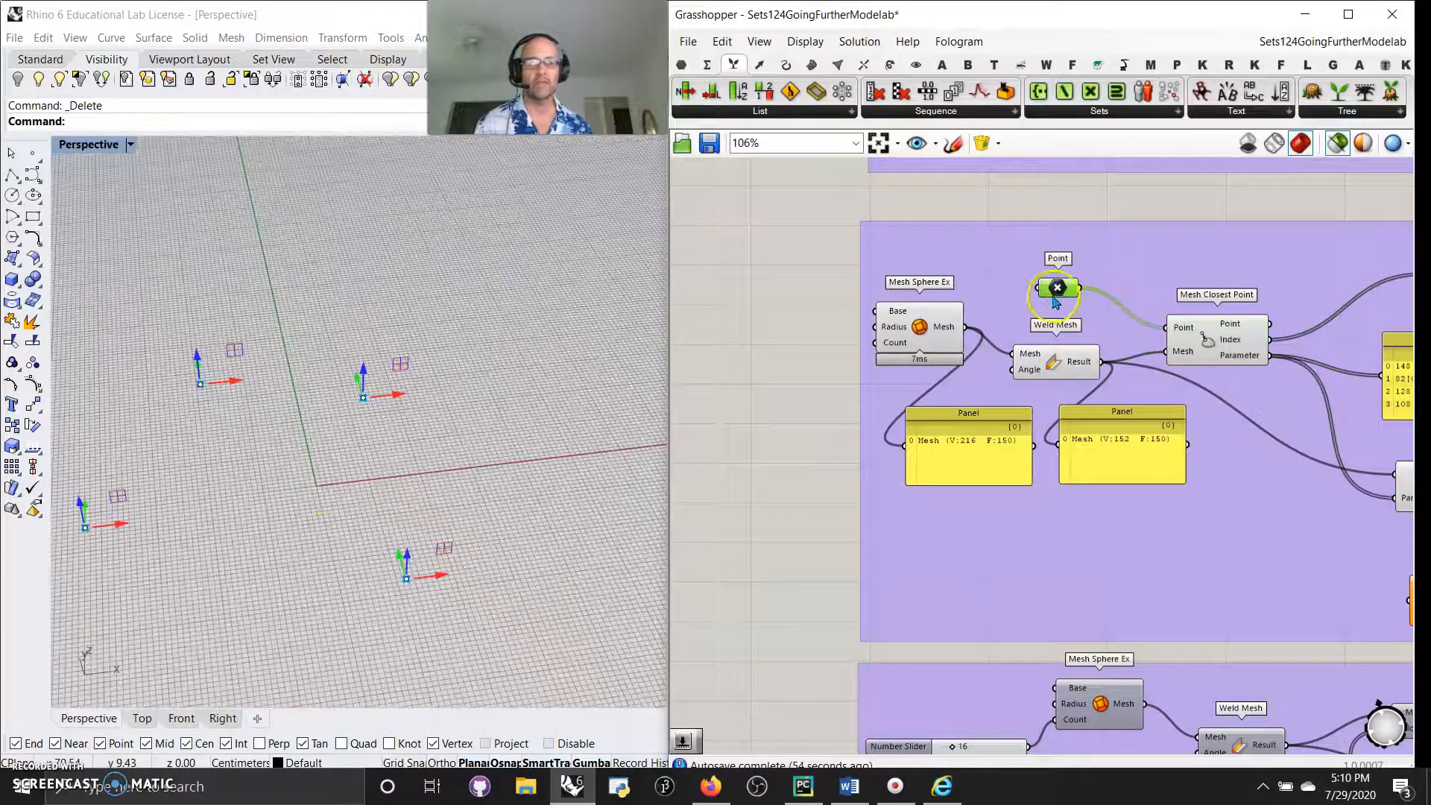
{"action": "left_click", "coordinate": [407, 371]}
{"action": "left_click", "coordinate": [1288, 316]}
{"action": "left_click", "coordinate": [1204, 348]}
Highlight Mesh Eval to inspect the evaluated points, and Vector Display to inspect the normals at those points.
{"action": "right_click_drag", "start_coordinate": [1334, 210], "coordinate": [1128, 163]}
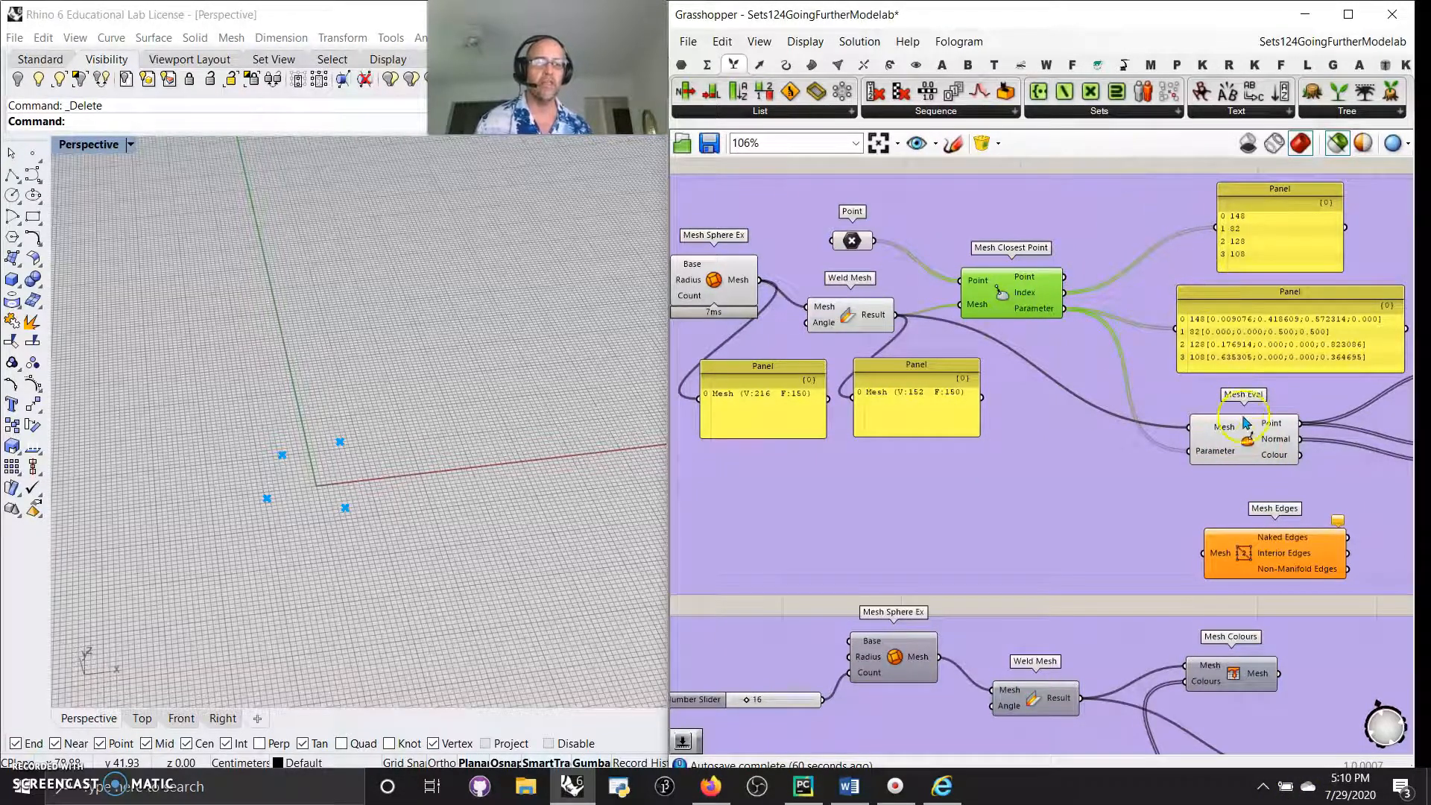
{"action": "left_click", "coordinate": [1249, 445]}
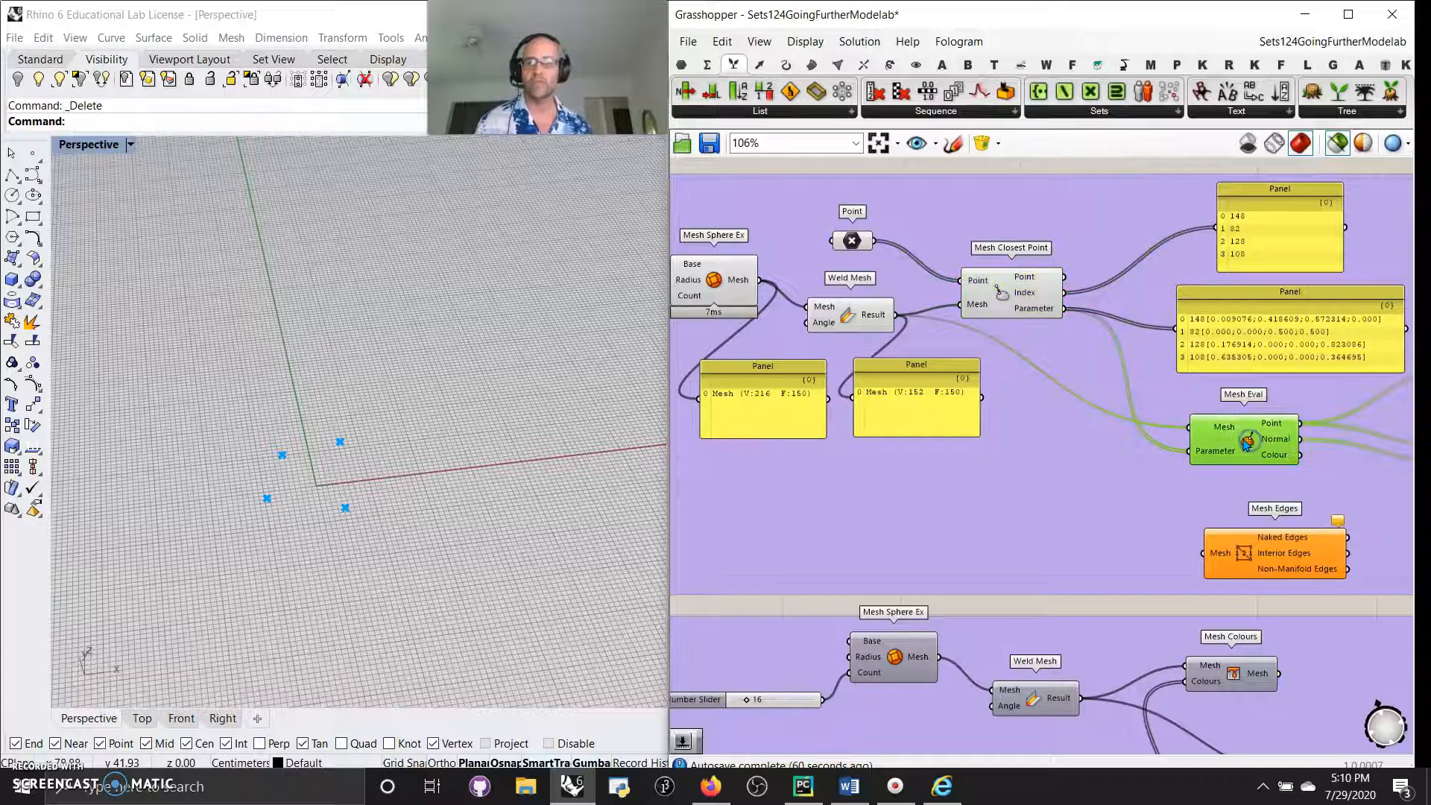
{"action": "left_click", "coordinate": [1282, 179]}
{"action": "left_click", "coordinate": [1305, 419]}
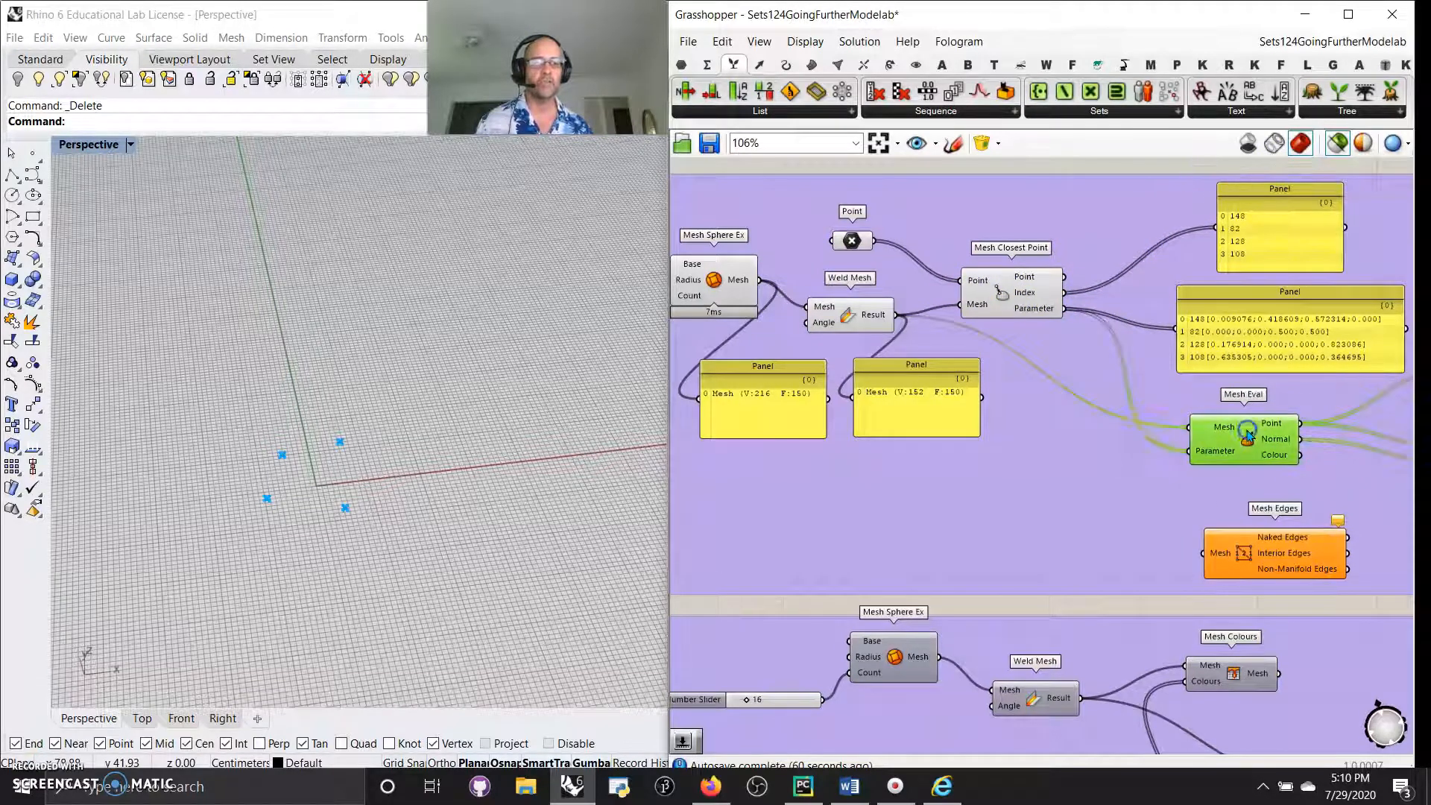
{"action": "scroll", "coordinate": [1305, 419], "scroll_direction": "down", "scroll_amount": 5}
{"action": "right_click_drag", "start_coordinate": [1408, 543], "coordinate": [1240, 549]}
{"action": "scroll", "coordinate": [1101, 447], "scroll_direction": "up", "scroll_amount": 2}
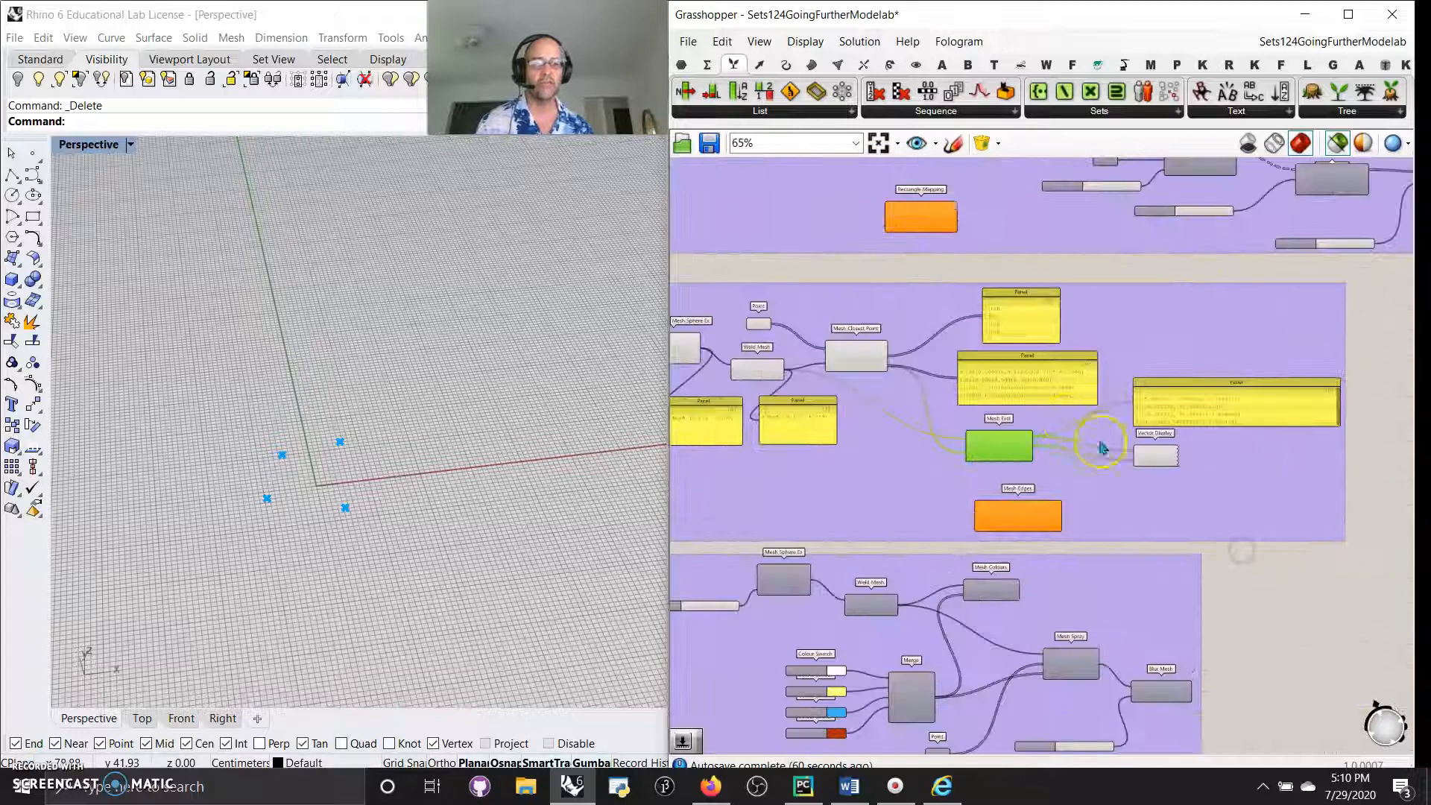
{"action": "scroll", "coordinate": [1156, 462], "scroll_direction": "up", "scroll_amount": 2}
{"action": "left_click", "coordinate": [1163, 456]}
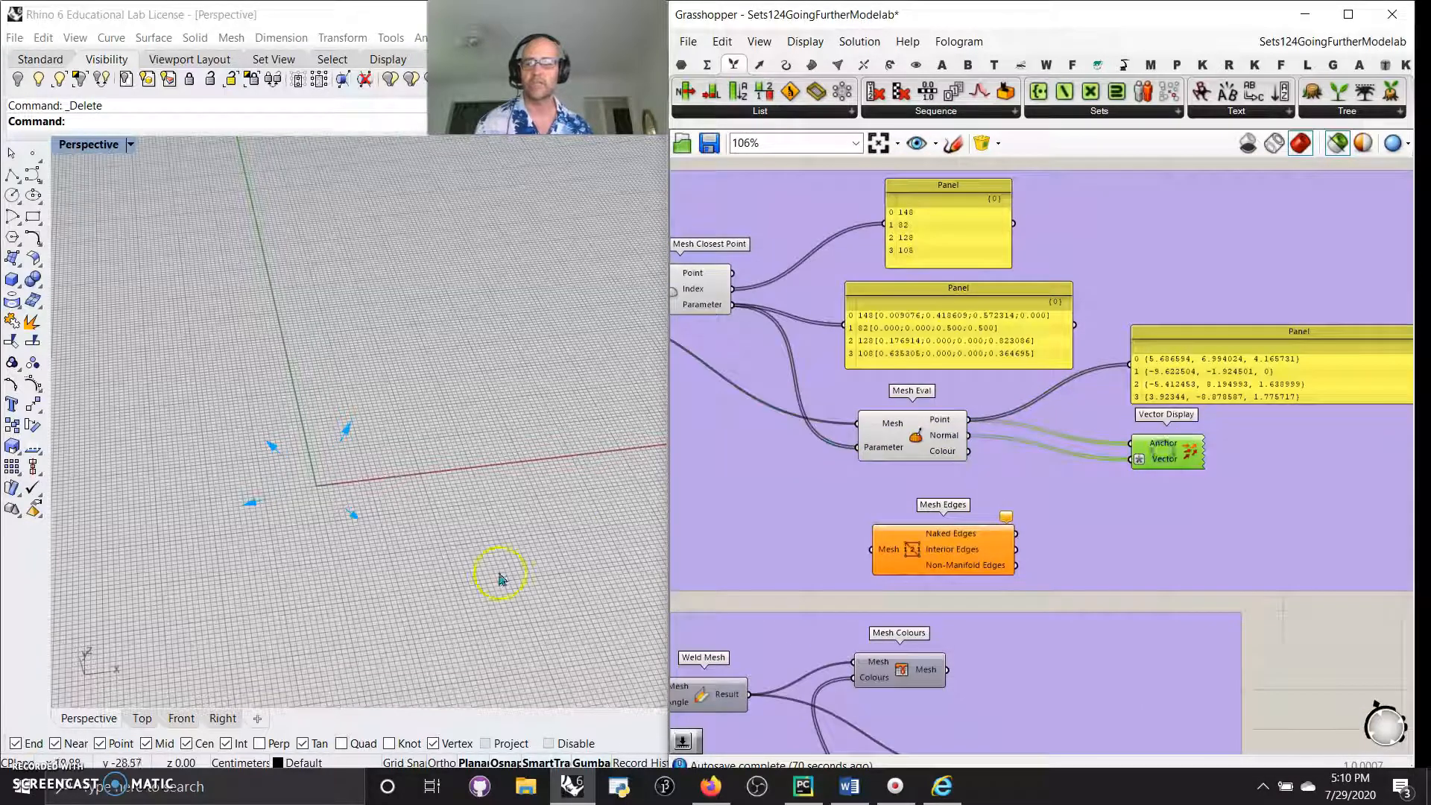
Turn off the selected-only preview and examine the mesh sphere with its points and normal arrows in the Perspective viewport.
{"action": "scroll", "coordinate": [1124, 486], "scroll_direction": "down", "scroll_amount": 3}
{"action": "left_click", "coordinate": [1385, 494]}
{"action": "left_click", "coordinate": [1337, 144]}
{"action": "right_click_drag", "start_coordinate": [287, 647], "coordinate": [559, 520]}
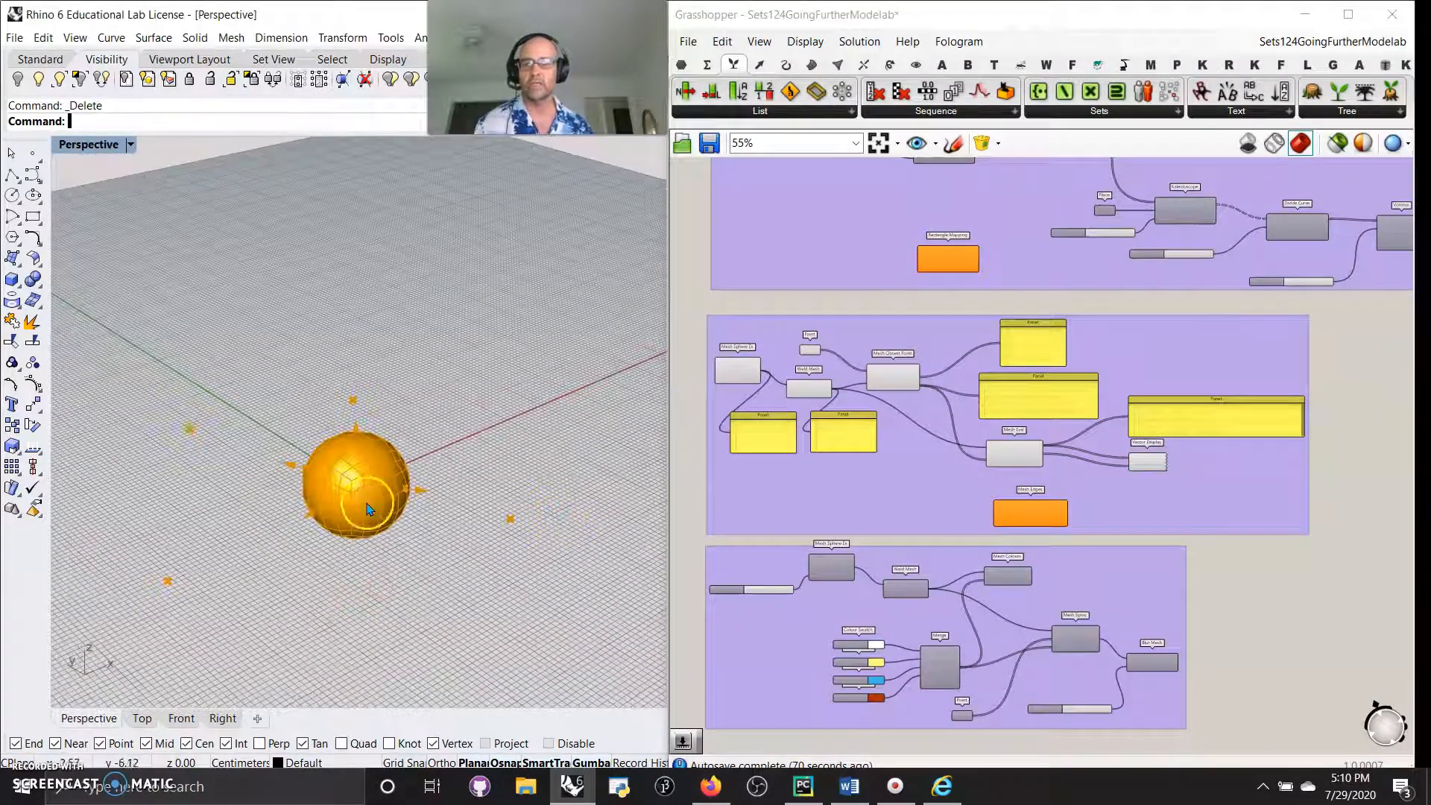
{"action": "scroll", "coordinate": [373, 494], "scroll_direction": "up", "scroll_amount": 4}
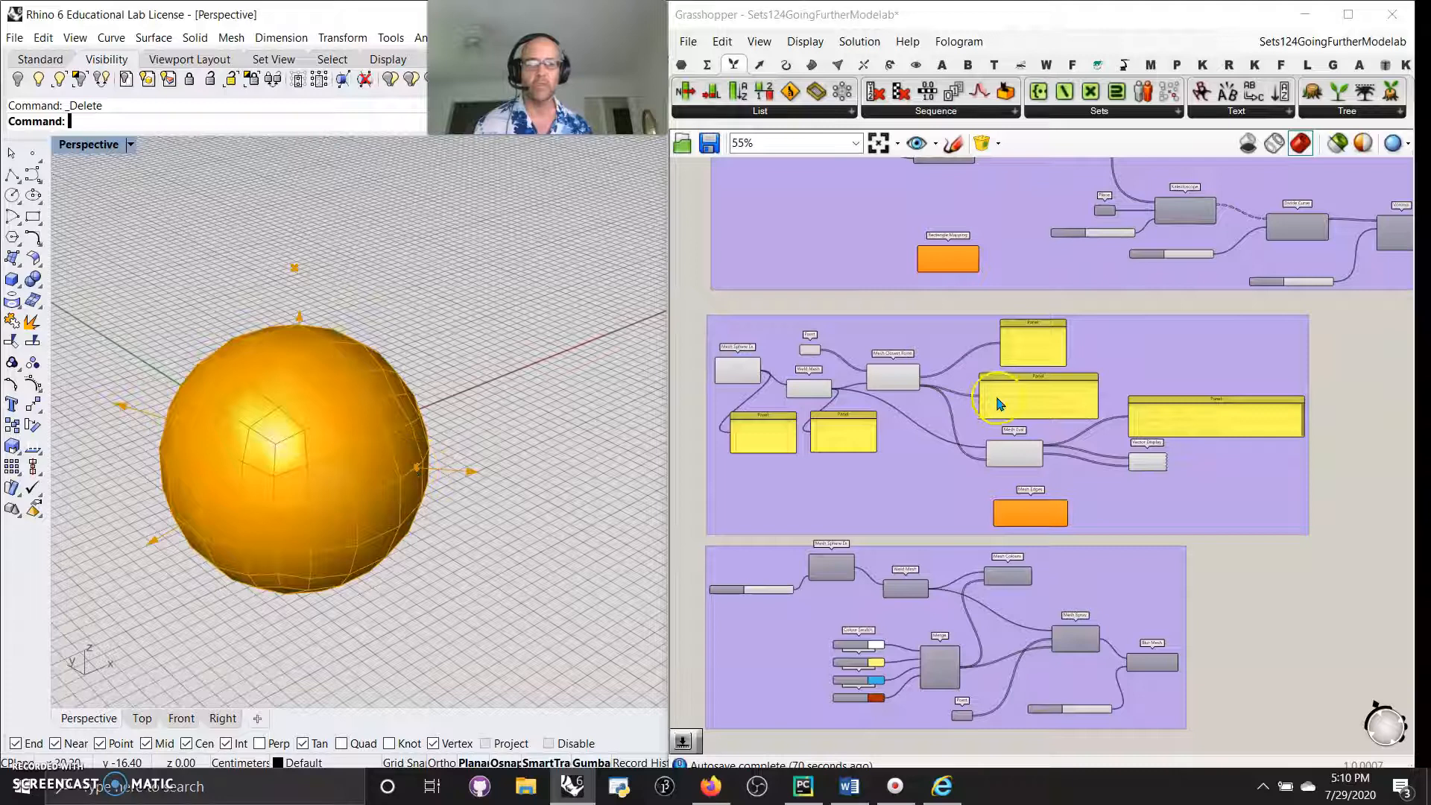
Examine the Mesh Closest Point index and parameter panels, and the naked, interior and non-manifold outputs of Mesh Edges.
{"action": "scroll", "coordinate": [999, 403], "scroll_direction": "up", "scroll_amount": 5}
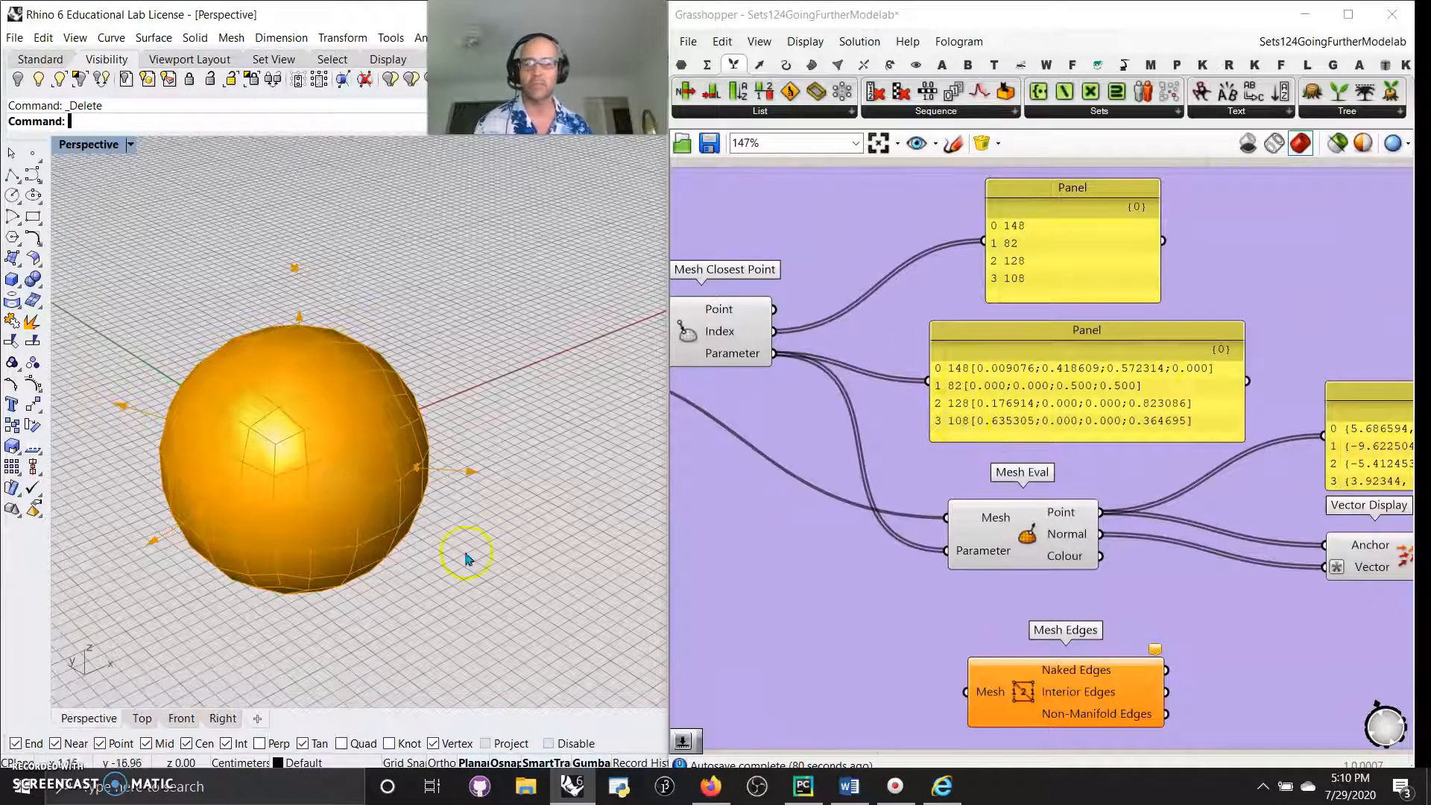
{"action": "scroll", "coordinate": [832, 600], "scroll_direction": "down", "scroll_amount": 3}
{"action": "scroll", "coordinate": [921, 635], "scroll_direction": "up", "scroll_amount": 4}
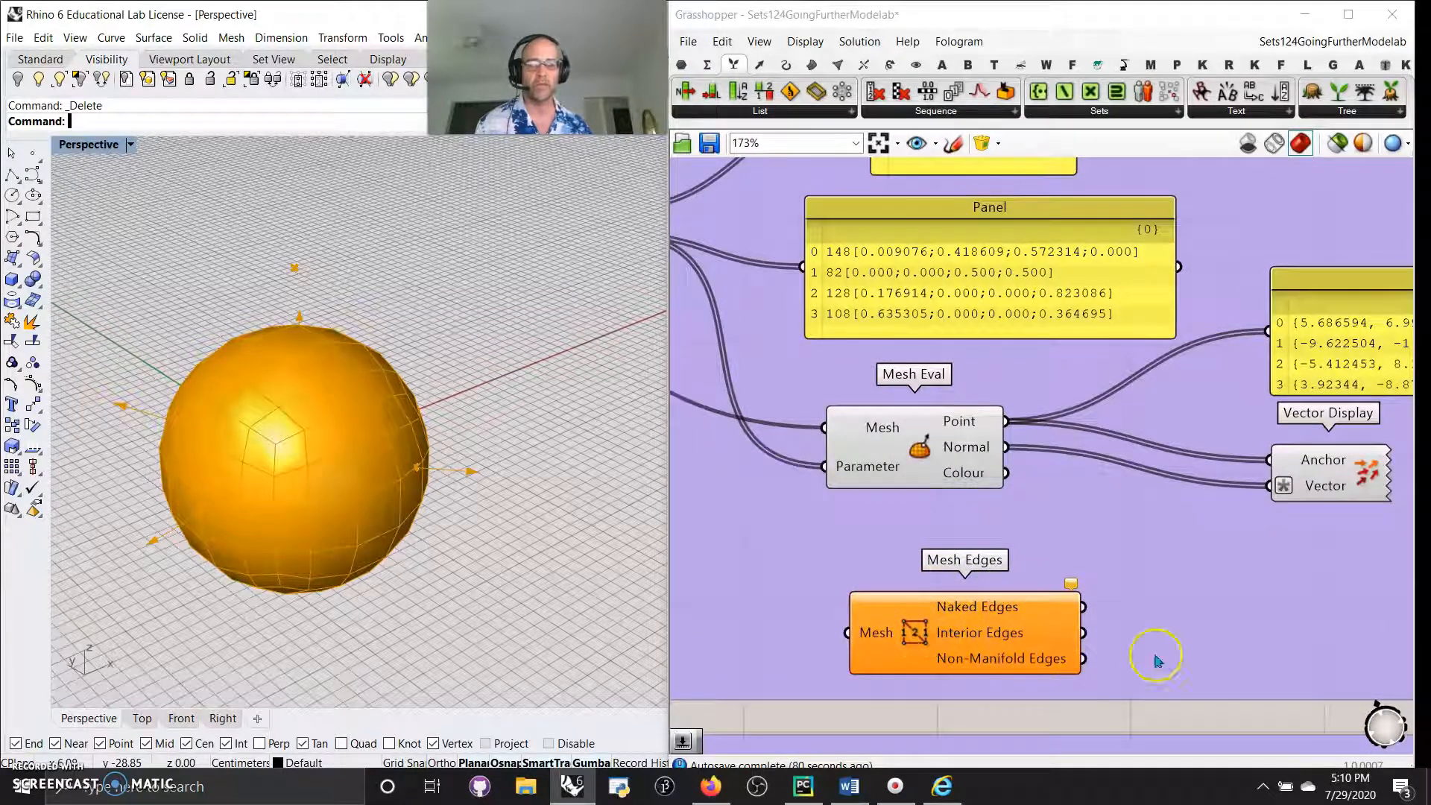
{"action": "right_click_drag", "start_coordinate": [1174, 713], "coordinate": [1311, 504]}
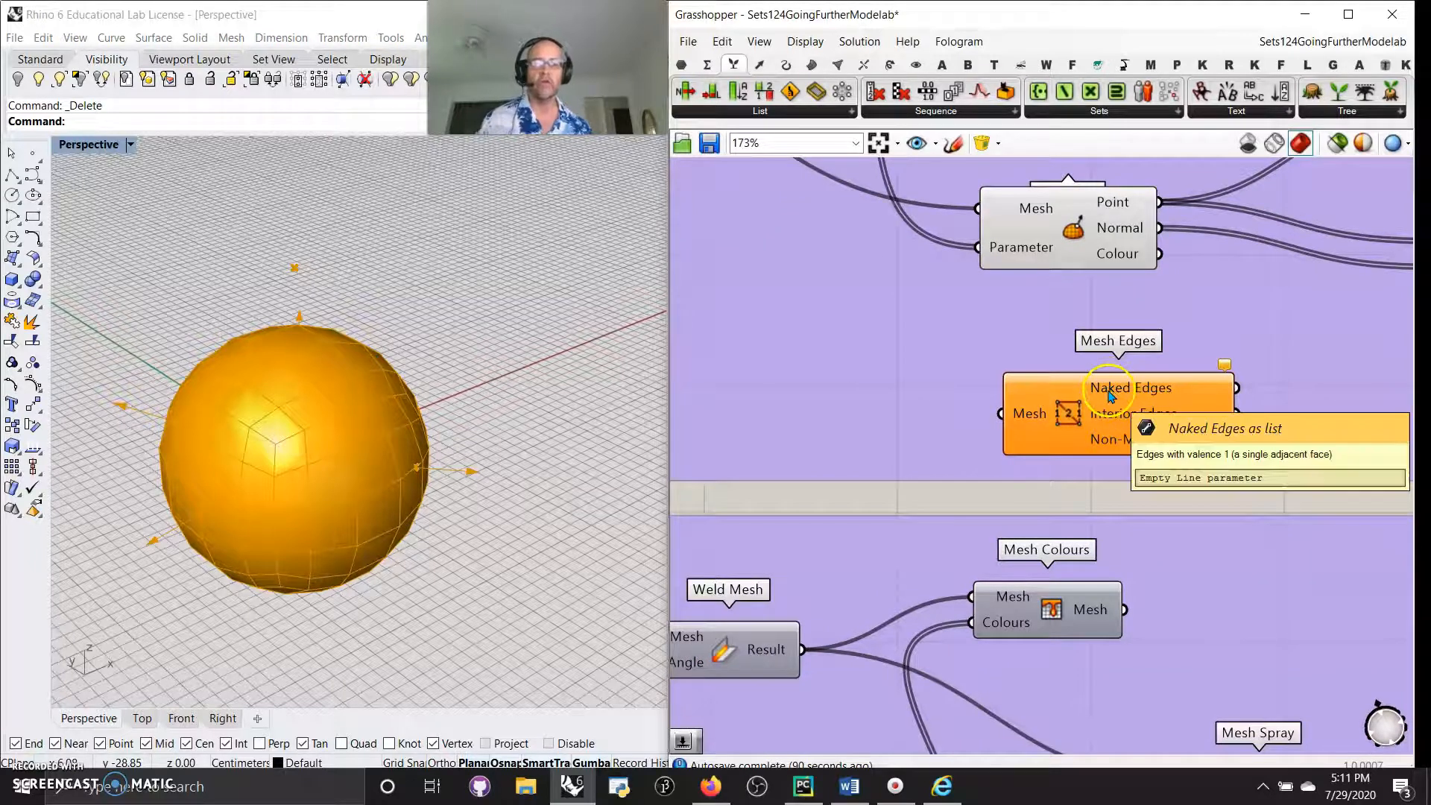
{"action": "scroll", "coordinate": [1123, 412], "scroll_direction": "up", "scroll_amount": 1}
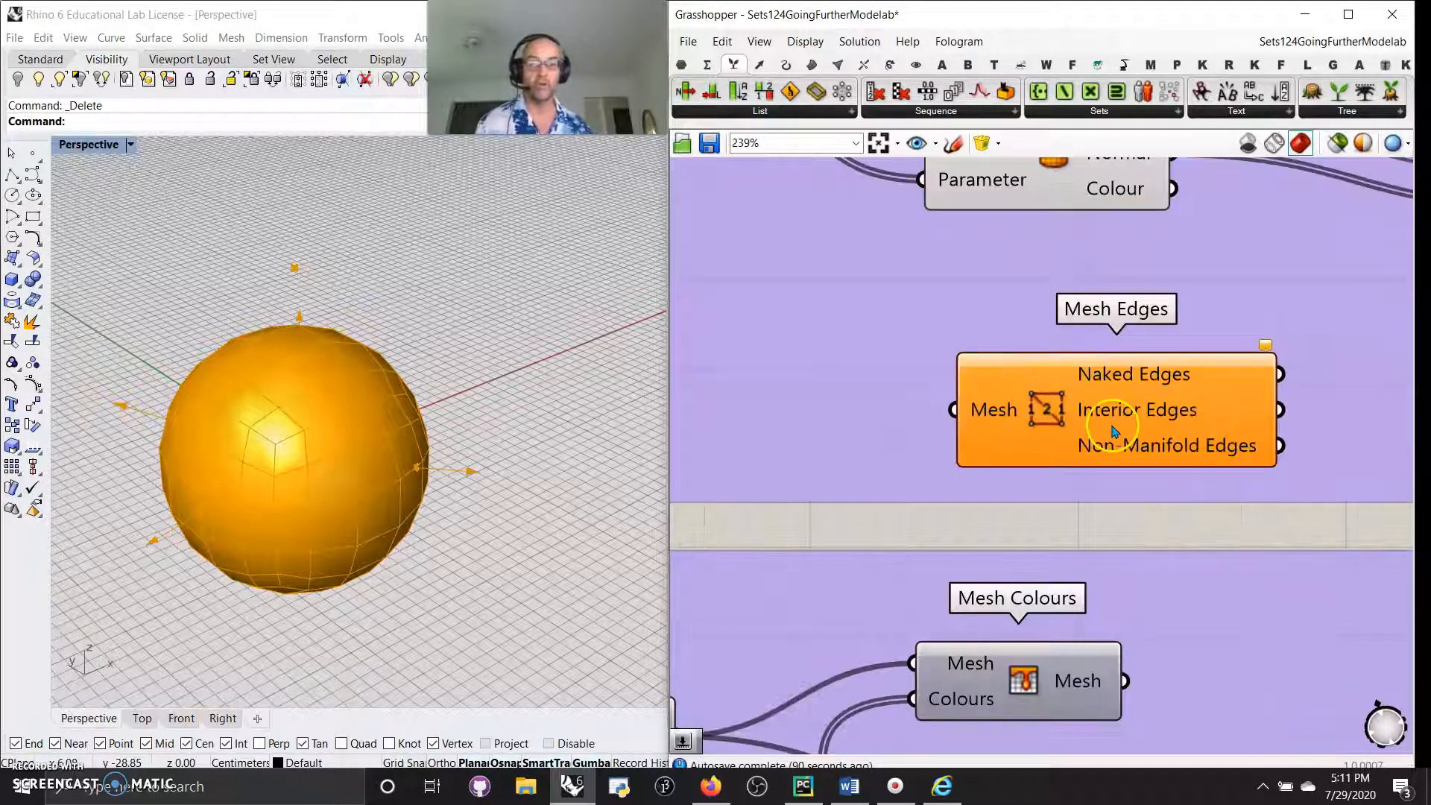
{"action": "scroll", "coordinate": [1103, 414], "scroll_direction": "up", "scroll_amount": 3}
{"action": "right_click_drag", "start_coordinate": [1073, 378], "coordinate": [1071, 373]}
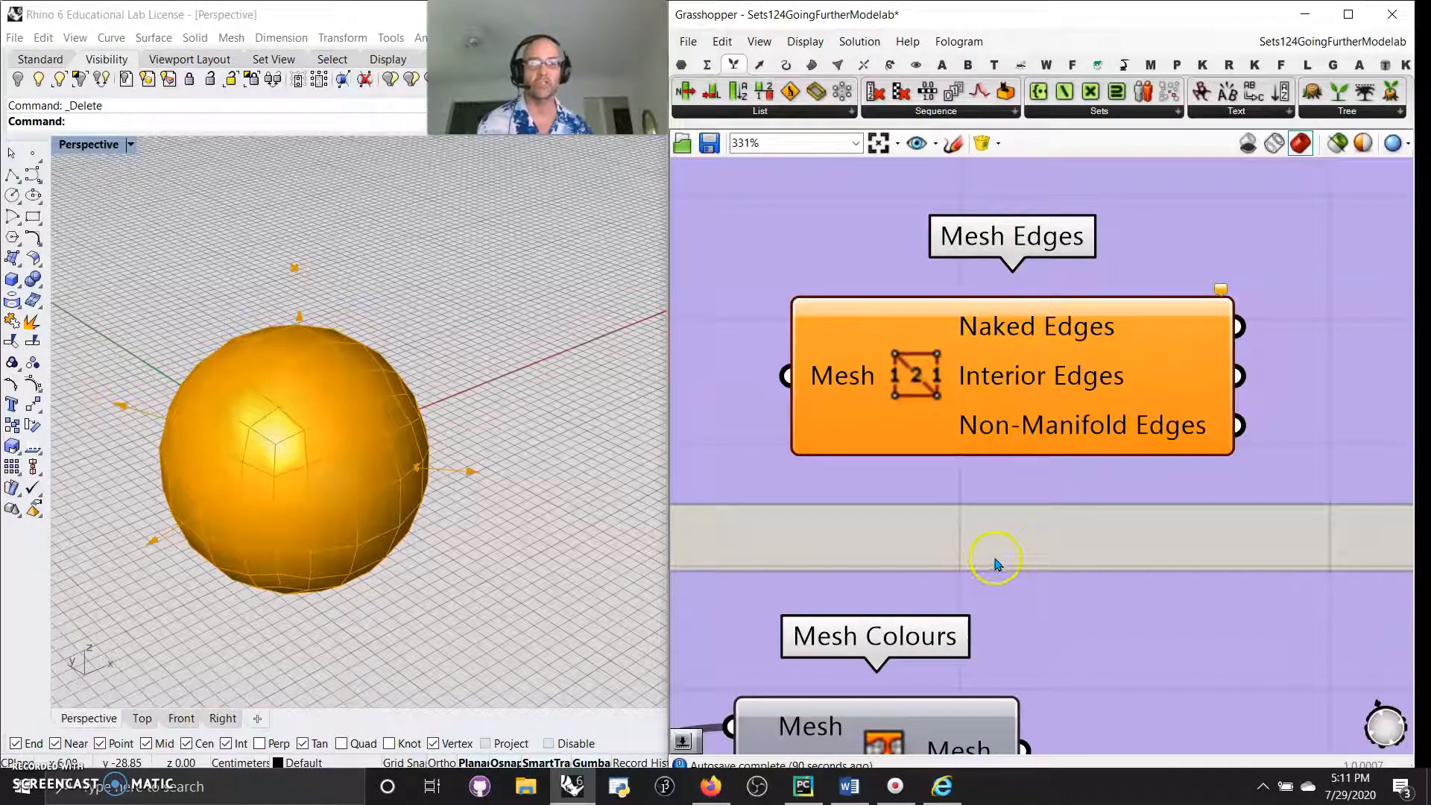
Select the mesh closest point group and turn its preview off, bringing the mesh colour group into view.
{"action": "scroll", "coordinate": [995, 564], "scroll_direction": "down", "scroll_amount": 10}
{"action": "right_click_drag", "start_coordinate": [1243, 632], "coordinate": [1379, 492]}
{"action": "scroll", "coordinate": [1316, 502], "scroll_direction": "down", "scroll_amount": 1}
{"action": "right_click_drag", "start_coordinate": [1197, 698], "coordinate": [1090, 705]}
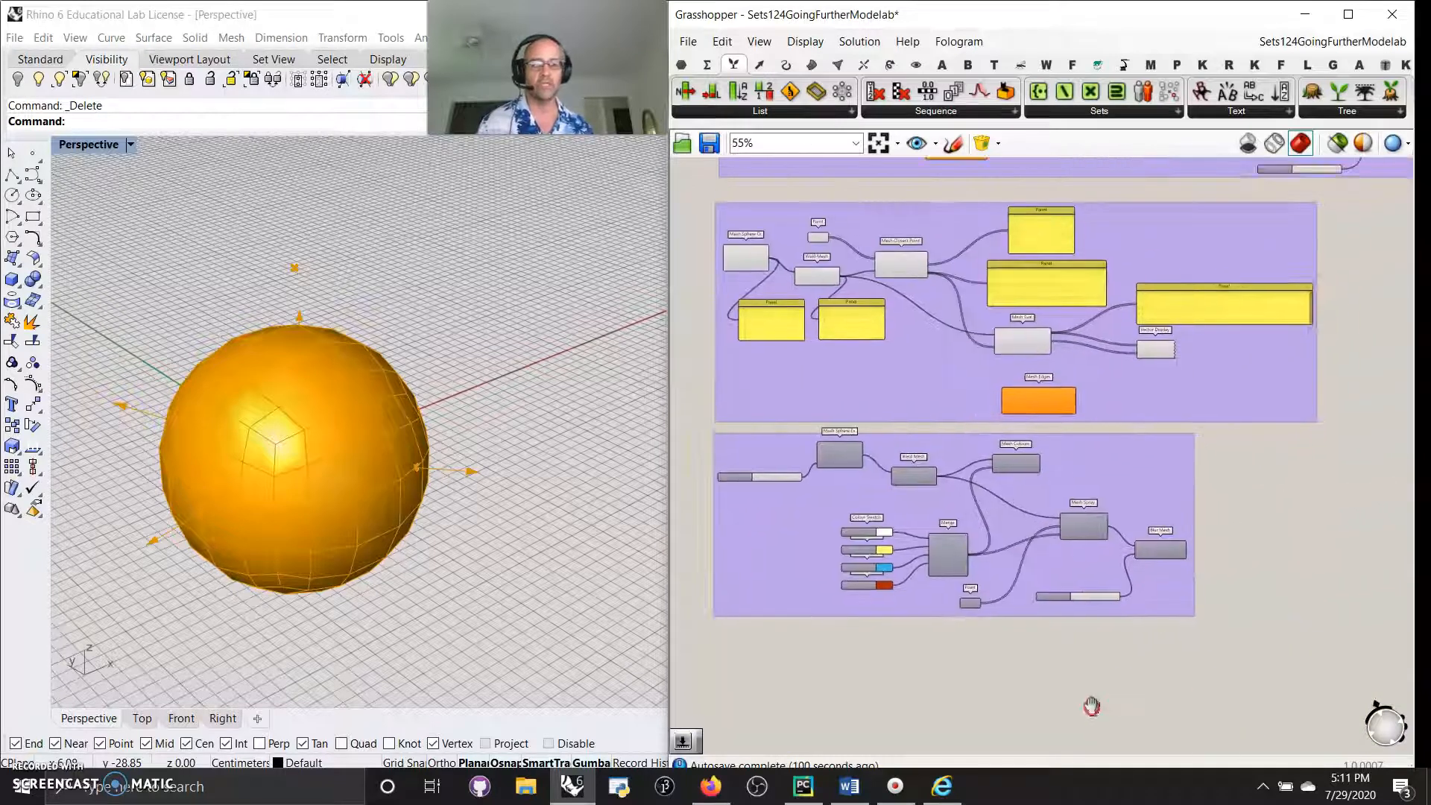
{"action": "scroll", "coordinate": [889, 669], "scroll_direction": "up", "scroll_amount": 2}
{"action": "right_click_drag", "start_coordinate": [871, 681], "coordinate": [927, 706]}
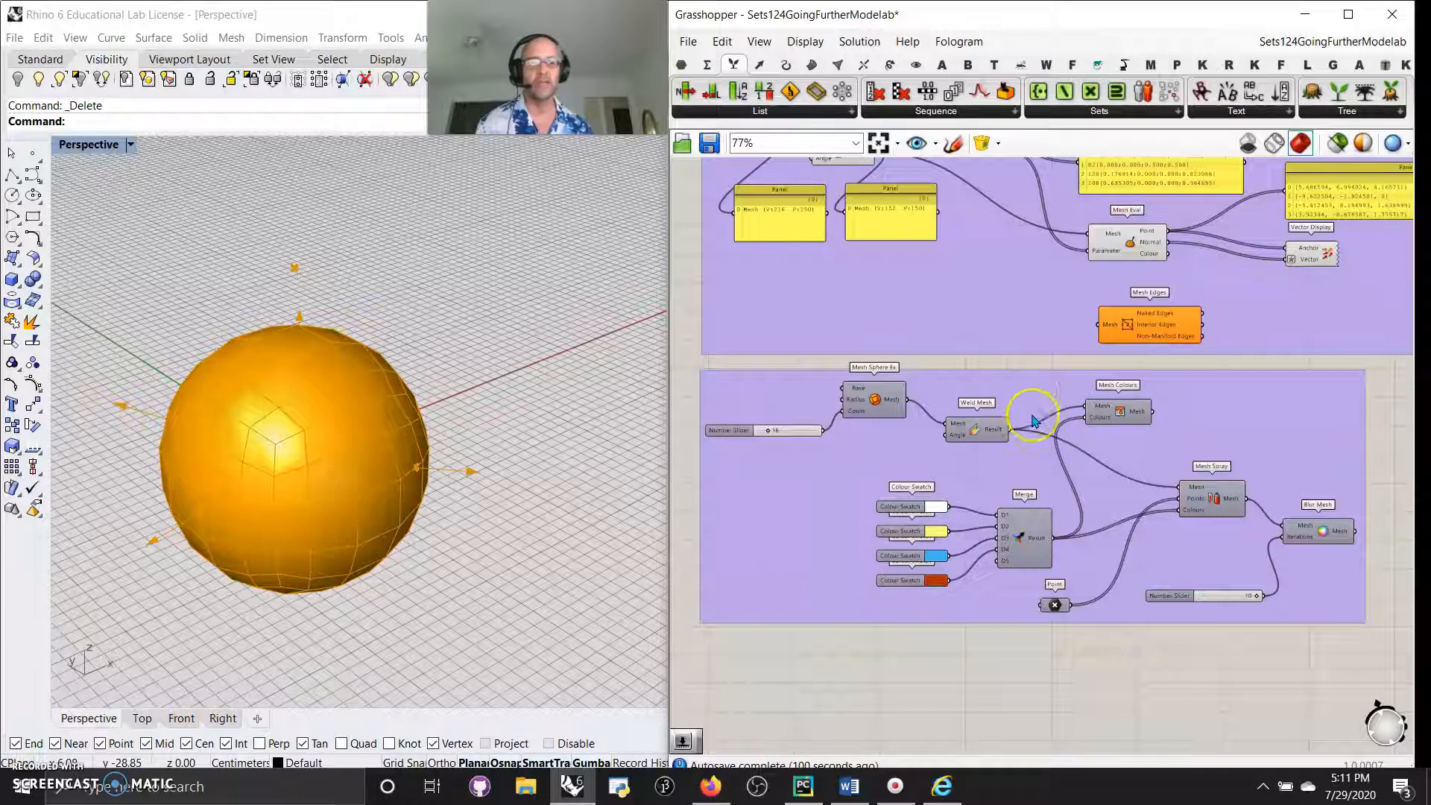
{"action": "scroll", "coordinate": [1142, 429], "scroll_direction": "down", "scroll_amount": 5}
{"action": "left_click_drag", "start_coordinate": [1220, 381], "coordinate": [905, 263]}
{"action": "right_click", "coordinate": [820, 291]}
{"action": "left_click", "coordinate": [870, 313]}
{"action": "scroll", "coordinate": [959, 463], "scroll_direction": "up", "scroll_amount": 5}
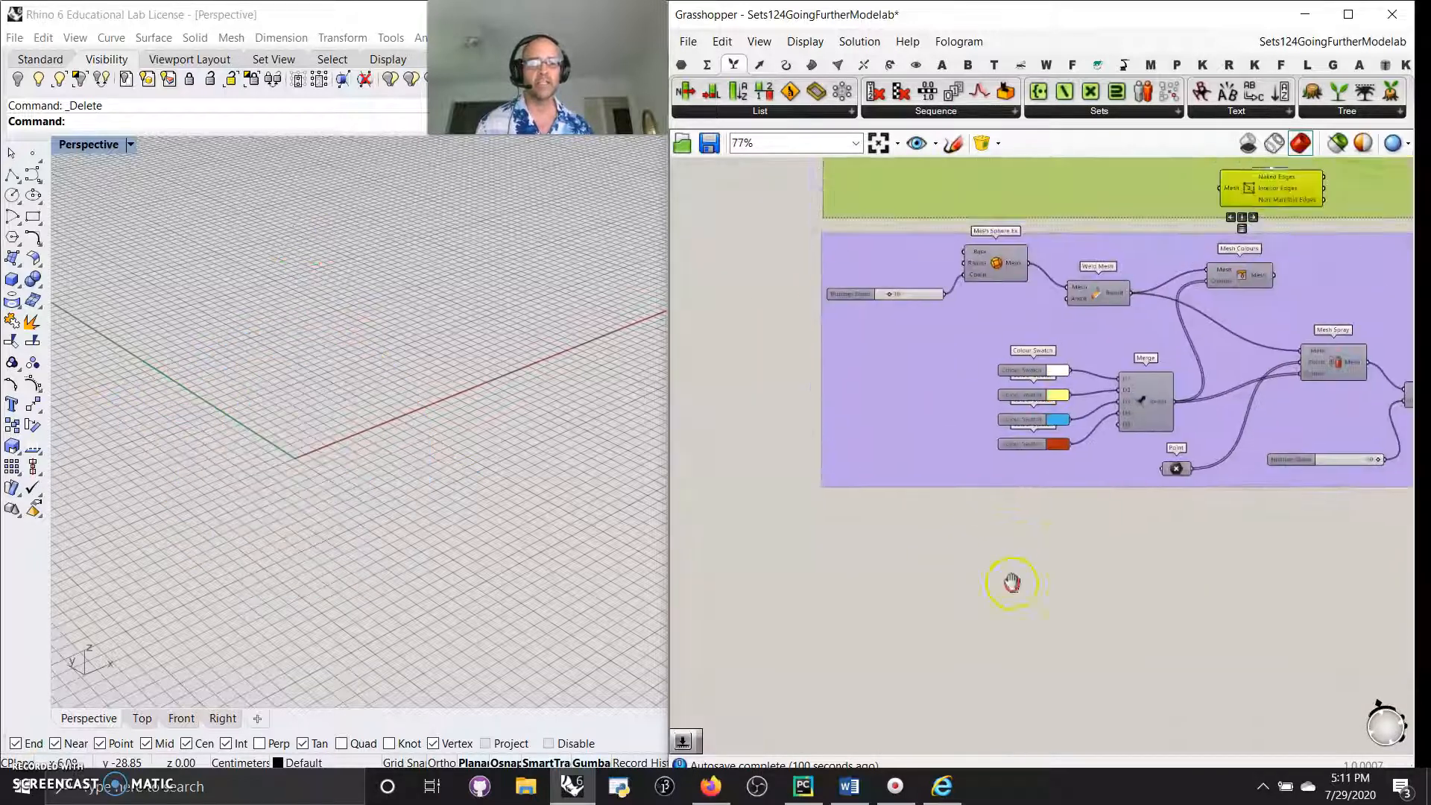
Turn on the selected-only preview and inspect the Mesh Sphere Ex geometry in the mesh colour group.
{"action": "scroll", "coordinate": [947, 495], "scroll_direction": "down", "scroll_amount": 3}
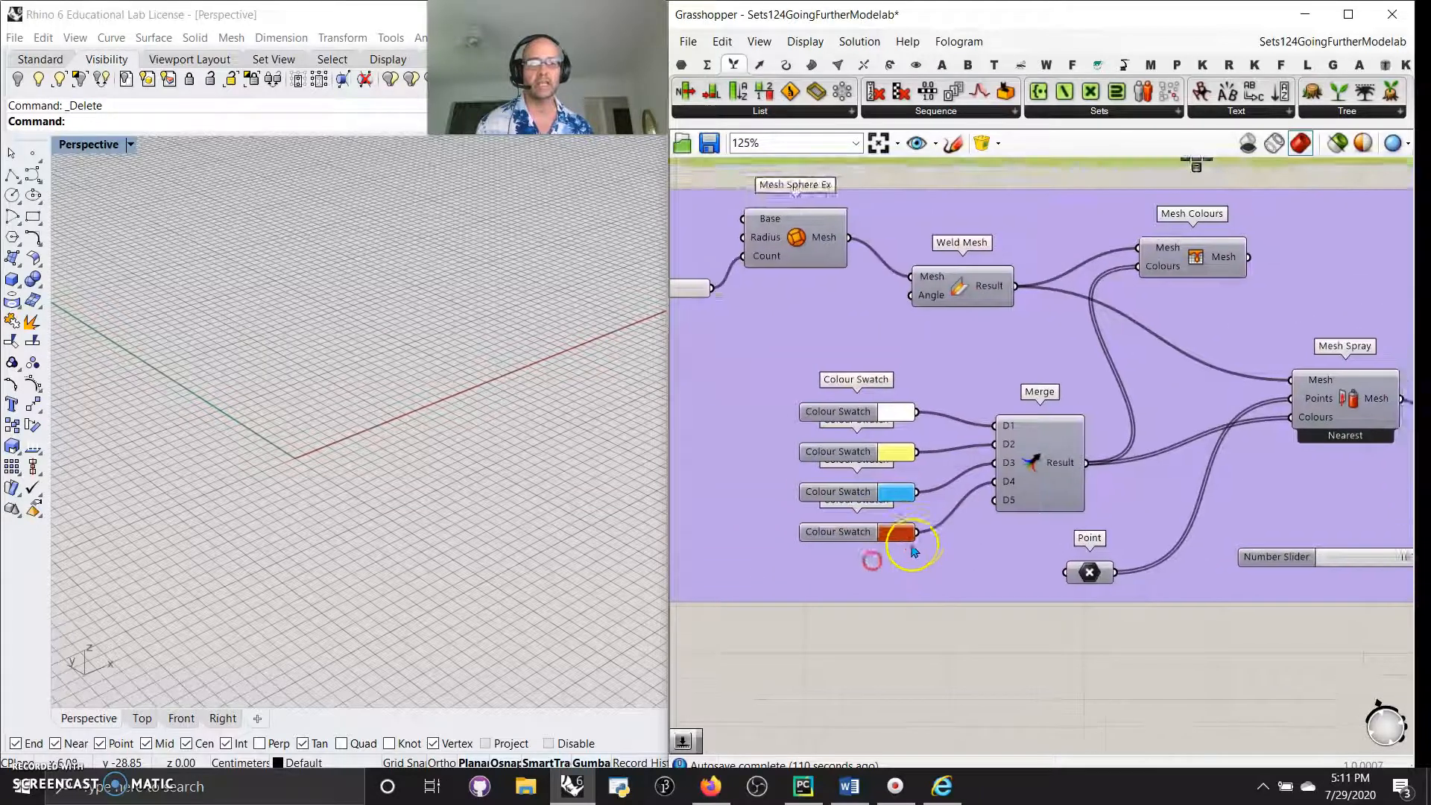
{"action": "left_click", "coordinate": [838, 360]}
{"action": "left_click", "coordinate": [1336, 142]}
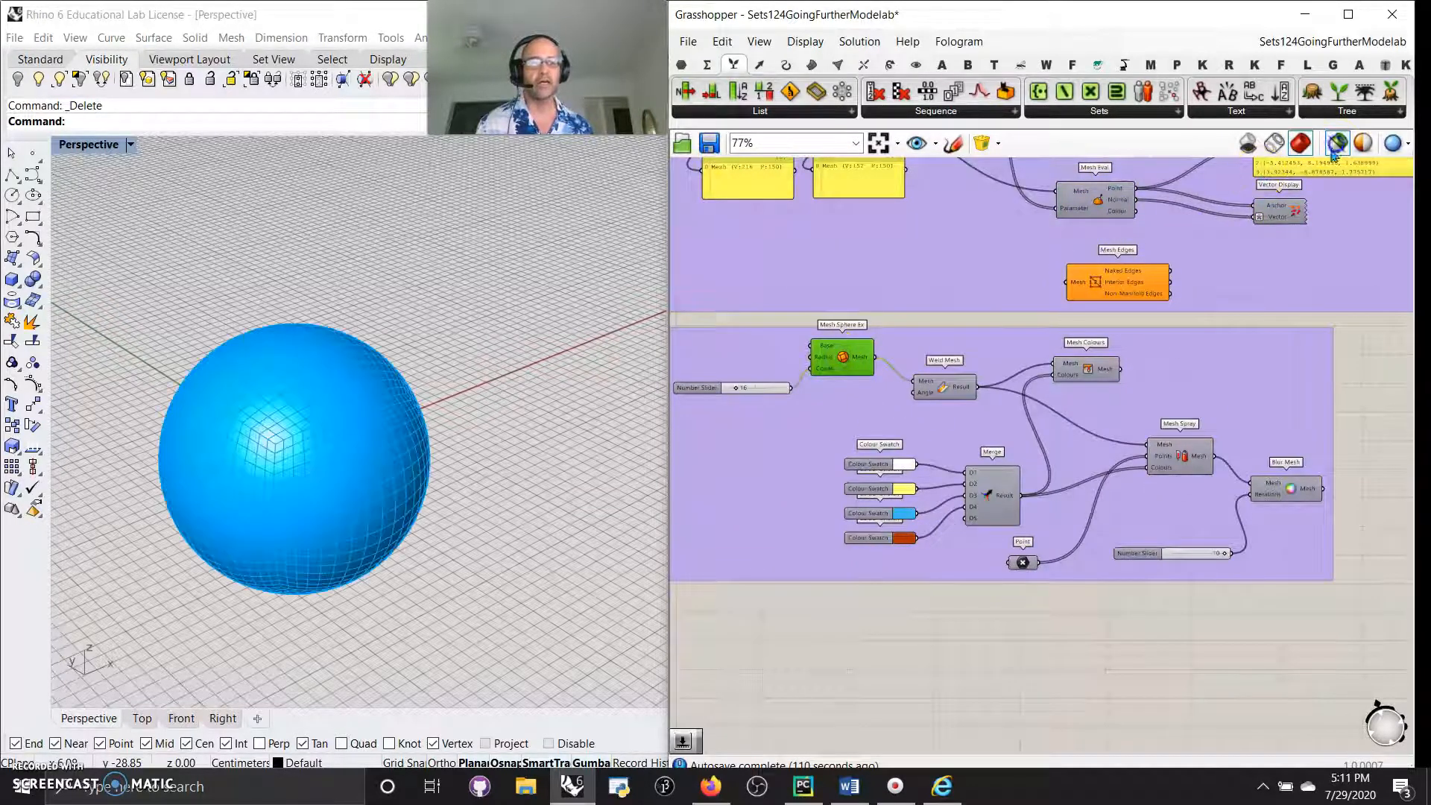
{"action": "left_click", "coordinate": [762, 392]}
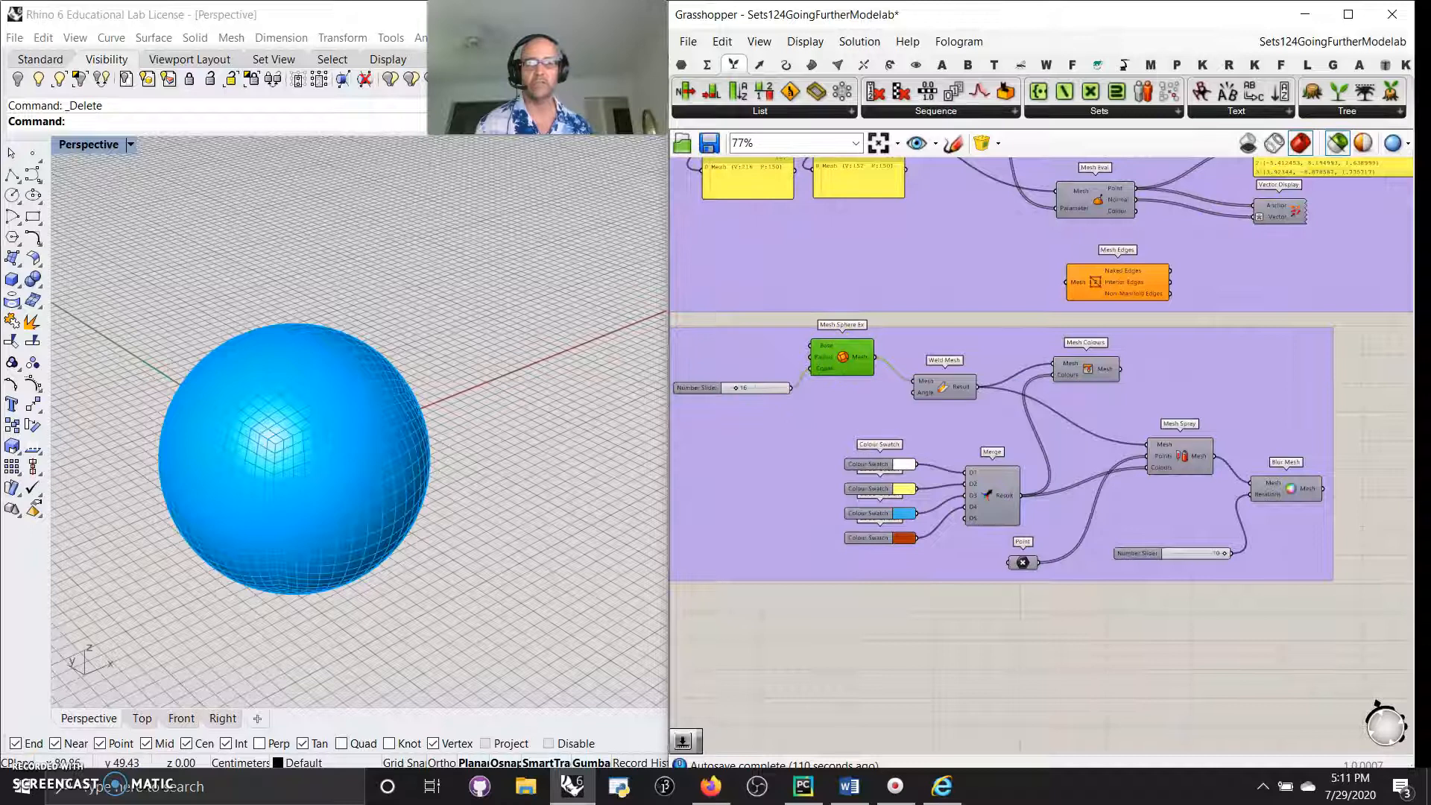
{"action": "left_click", "coordinate": [812, 41]}
{"action": "left_click", "coordinate": [861, 336]}
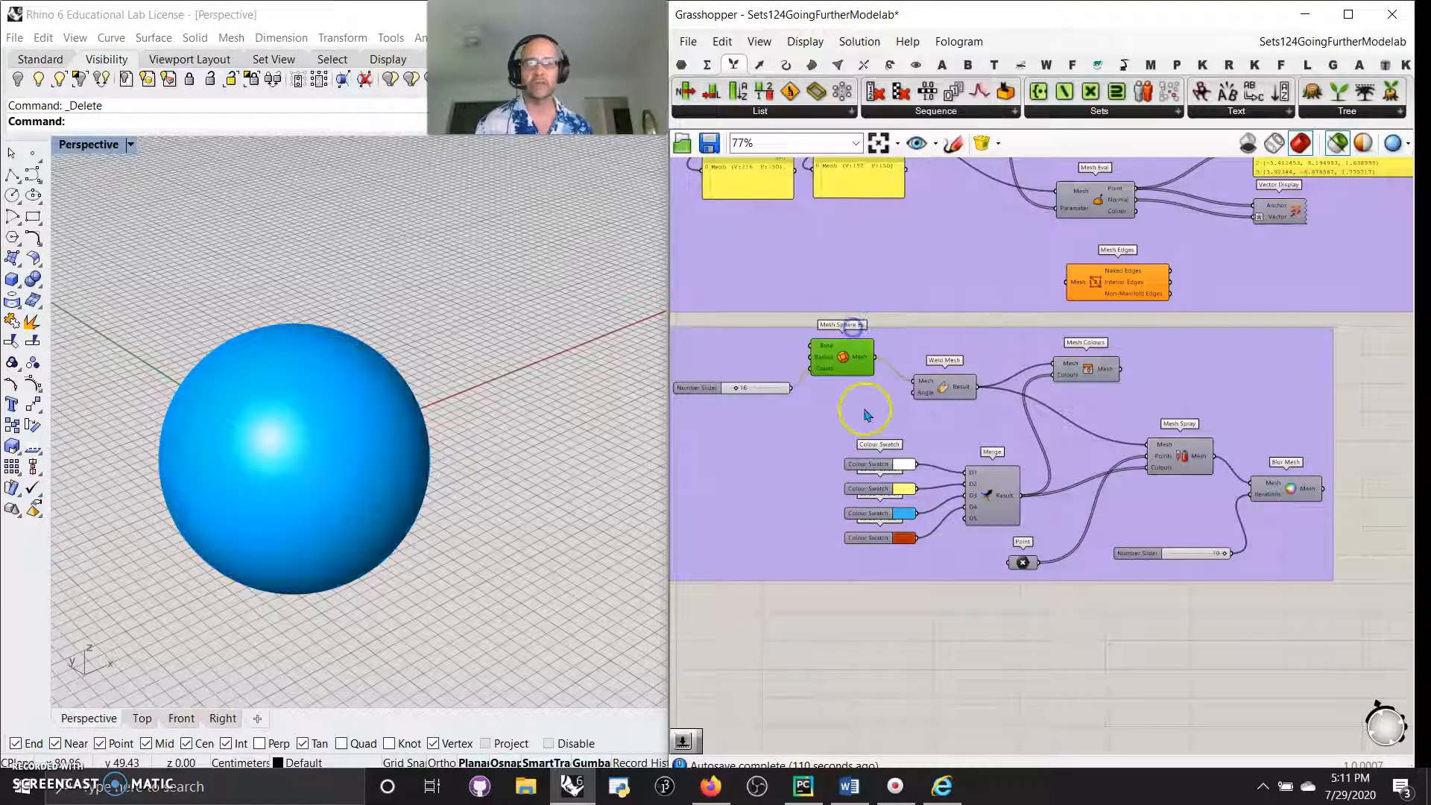
Highlight Weld Mesh to inspect the welded sphere, and Mesh Colours to examine the swatch colours applied to it.
{"action": "left_click", "coordinate": [953, 389]}
{"action": "left_click_drag", "start_coordinate": [1047, 384], "coordinate": [1055, 363]}
{"action": "left_click", "coordinate": [1088, 369]}
{"action": "right_click_drag", "start_coordinate": [417, 566], "coordinate": [385, 575]}
{"action": "scroll", "coordinate": [974, 507], "scroll_direction": "up", "scroll_amount": 3}
{"action": "left_click", "coordinate": [1131, 319]}
{"action": "left_click", "coordinate": [1003, 511]}
{"action": "mouse_move", "coordinate": [1213, 681]}
{"action": "right_mouse_down"}
{"action": "mouse_move", "coordinate": [1056, 613]}
{"action": "mouse_move", "coordinate": [1019, 572]}
{"action": "right_mouse_up"}
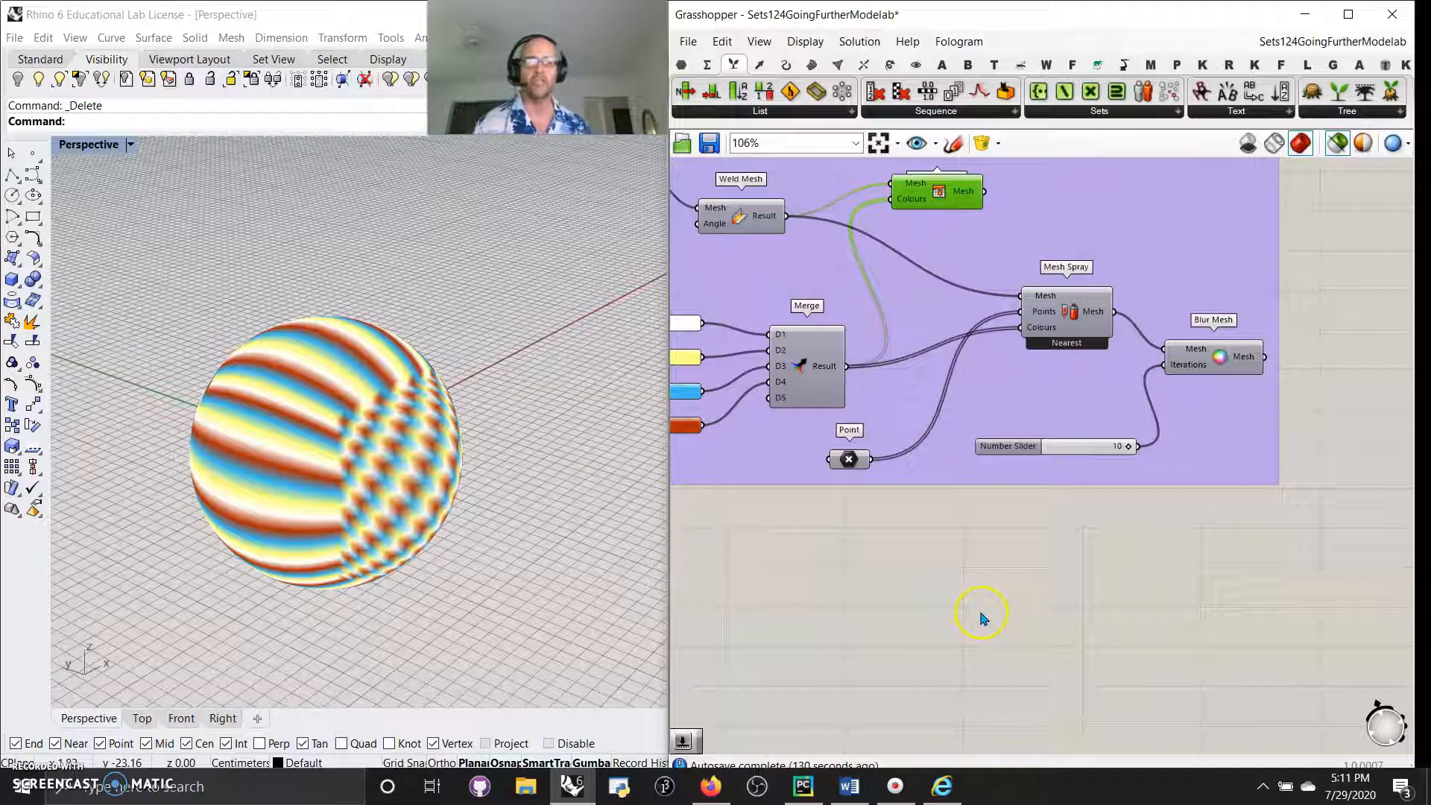
Highlight the Point parameter to inspect the spray points, and Mesh Spray to view the sphere's colour regions from another side.
{"action": "right_click_drag", "start_coordinate": [941, 617], "coordinate": [1013, 611]}
{"action": "left_click", "coordinate": [923, 457]}
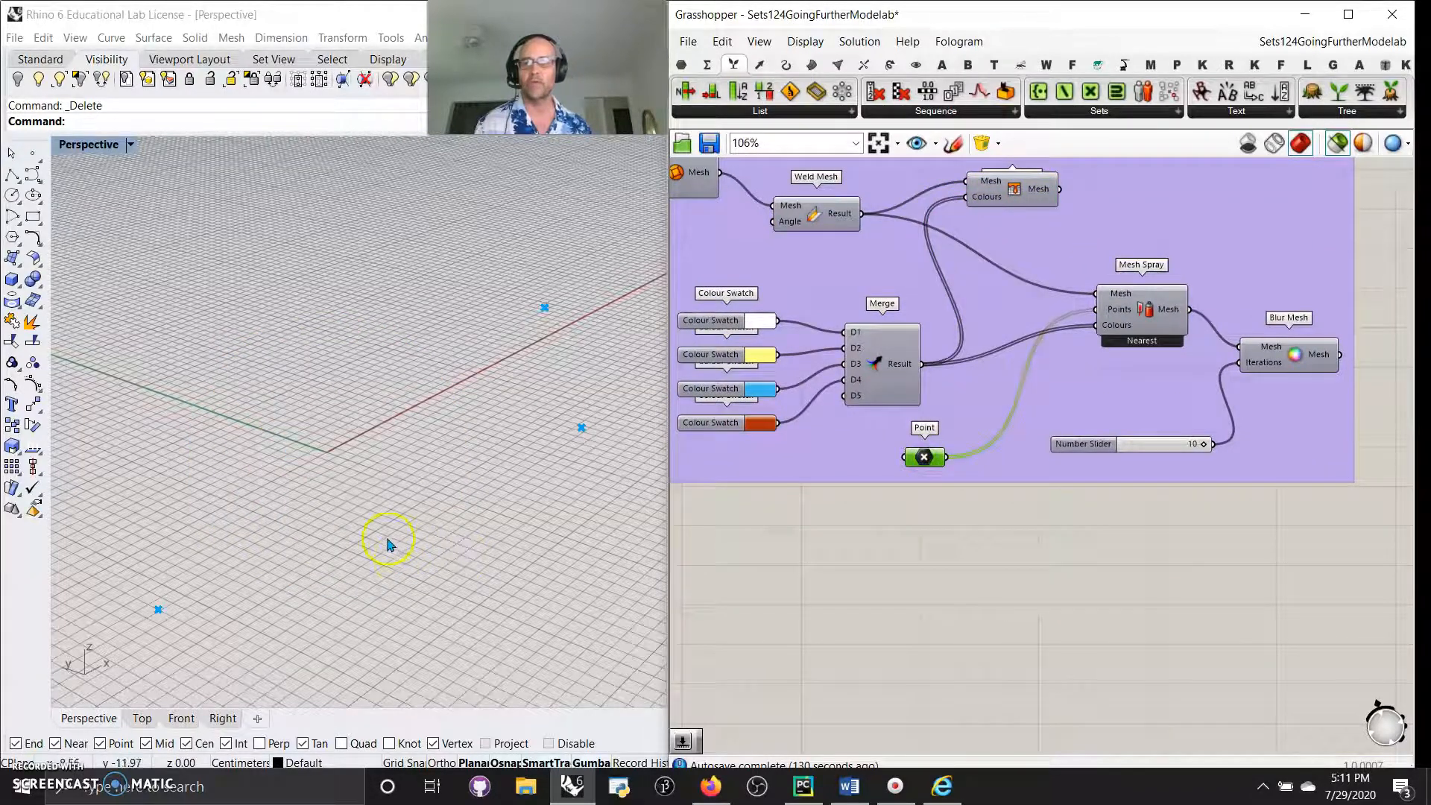
{"action": "scroll", "coordinate": [388, 544], "scroll_direction": "down", "scroll_amount": 5}
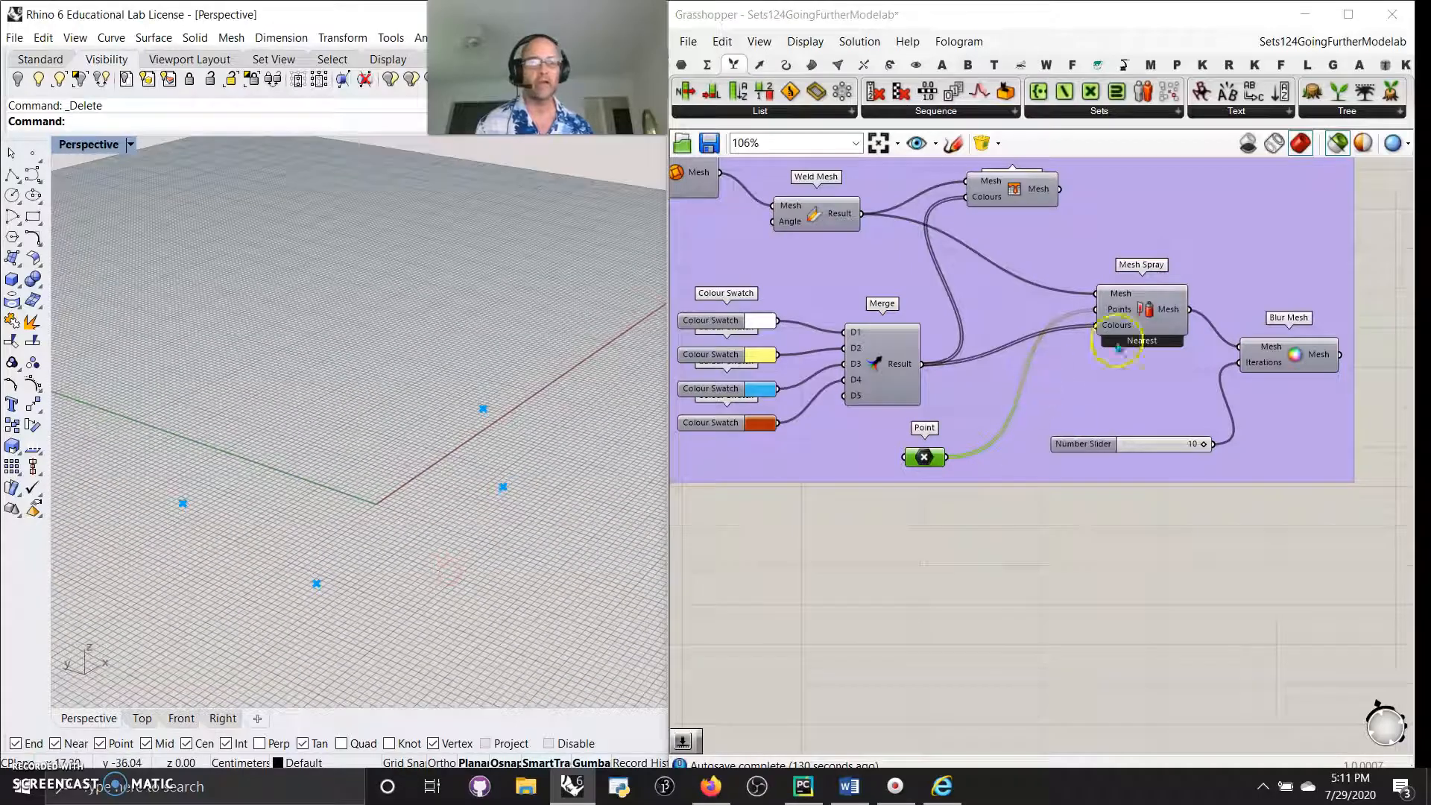
{"action": "left_click", "coordinate": [1118, 347]}
{"action": "mouse_move", "coordinate": [425, 585]}
{"action": "right_mouse_down"}
{"action": "mouse_move", "coordinate": [278, 579]}
{"action": "mouse_move", "coordinate": [393, 624]}
{"action": "mouse_move", "coordinate": [579, 536]}
{"action": "mouse_move", "coordinate": [70, 556]}
{"action": "mouse_move", "coordinate": [252, 570]}
{"action": "right_mouse_up"}
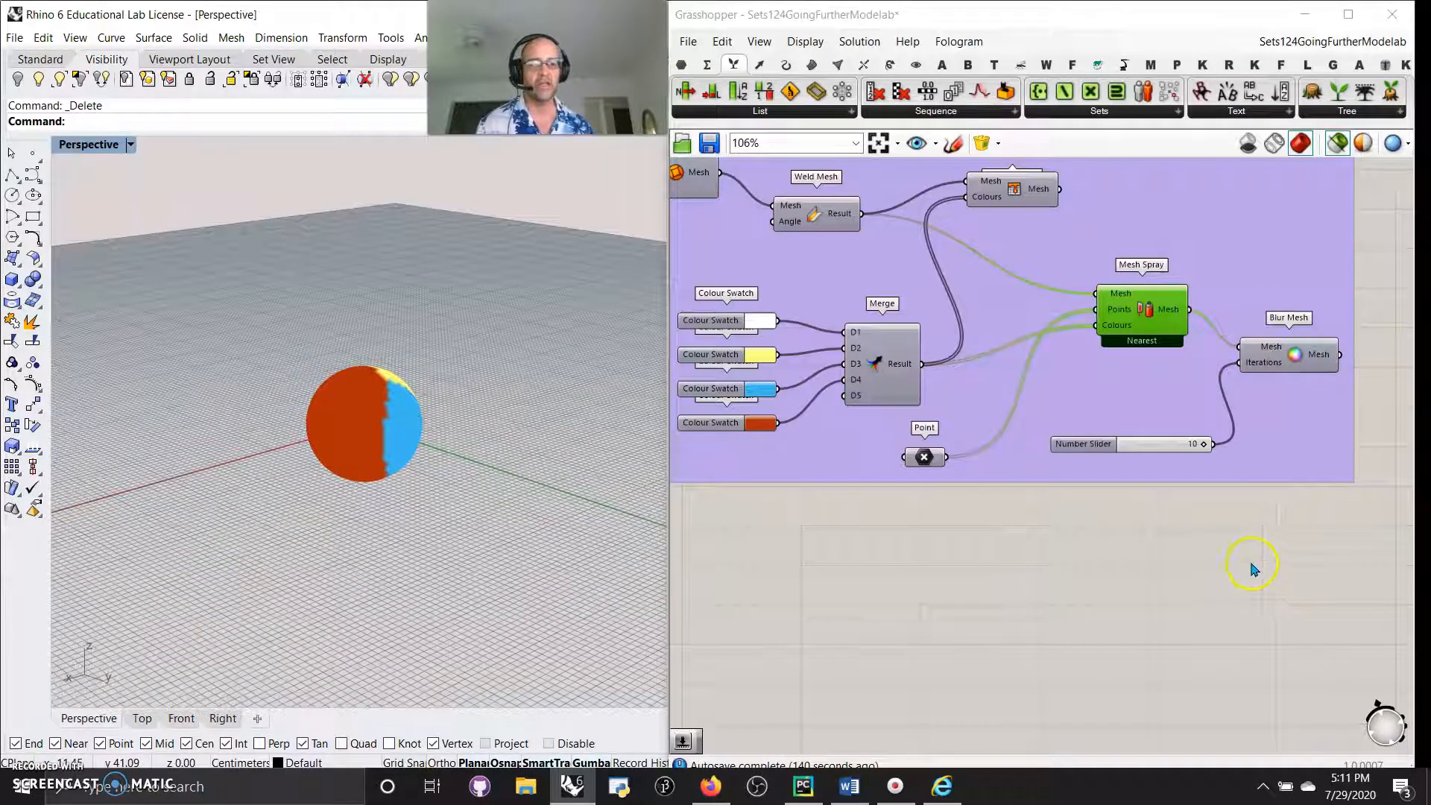
Highlight Blur Mesh to inspect the blended colours, and try 5 iterations on its number slider.
{"action": "right_click_drag", "start_coordinate": [1252, 568], "coordinate": [1219, 603]}
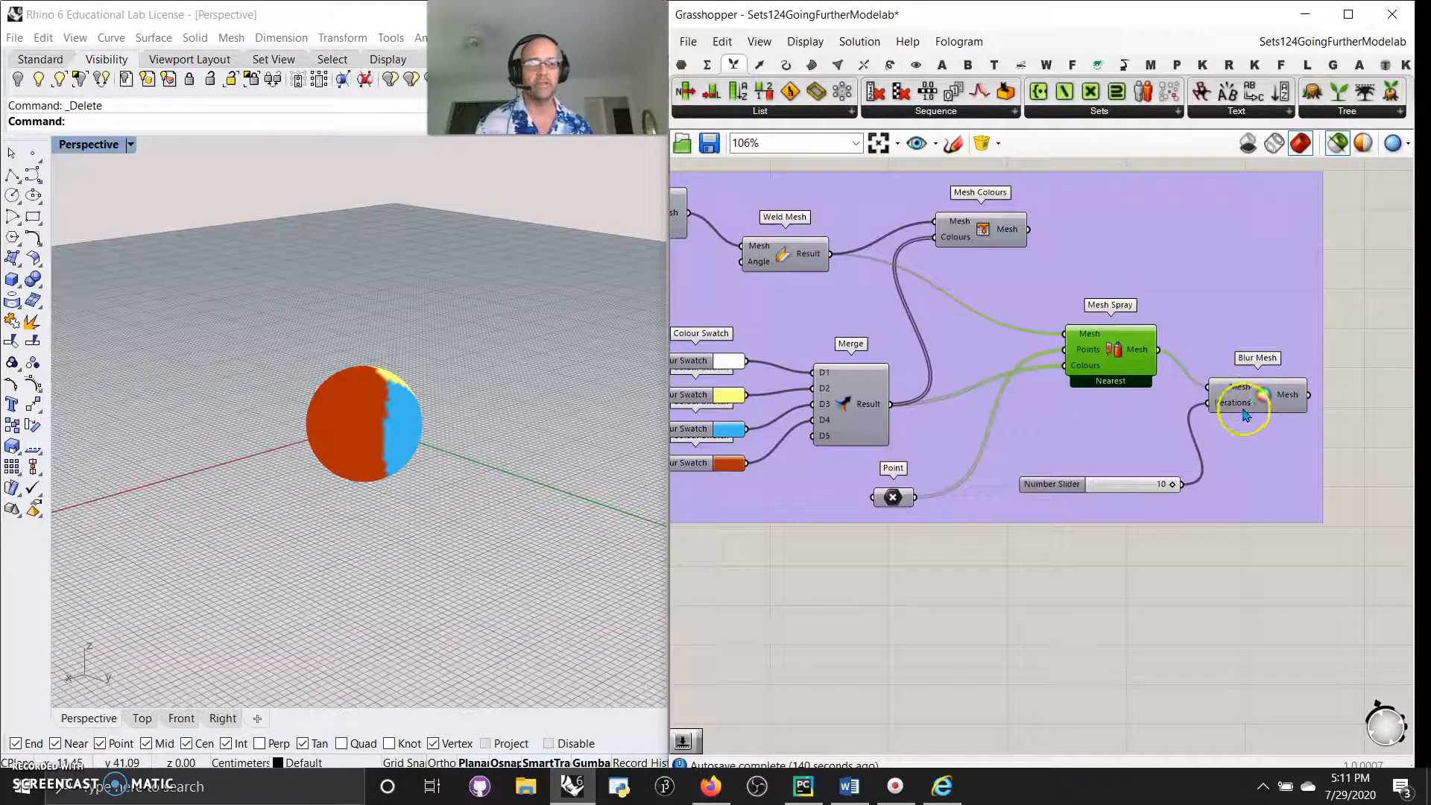
{"action": "scroll", "coordinate": [1226, 410], "scroll_direction": "up", "scroll_amount": 3}
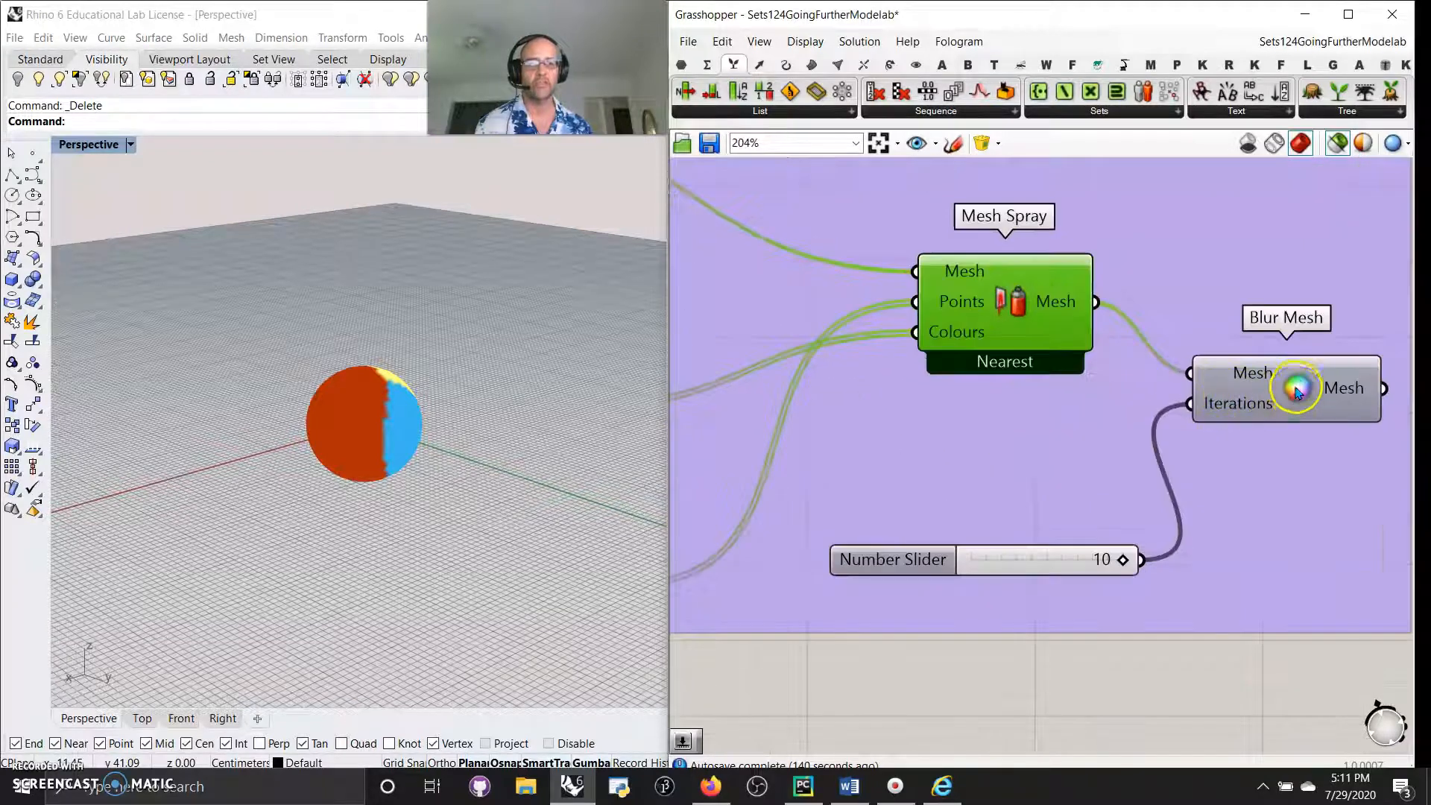
{"action": "left_click", "coordinate": [1255, 403]}
{"action": "right_click_drag", "start_coordinate": [466, 451], "coordinate": [450, 488]}
{"action": "left_click_drag", "start_coordinate": [1120, 559], "coordinate": [1042, 572]}
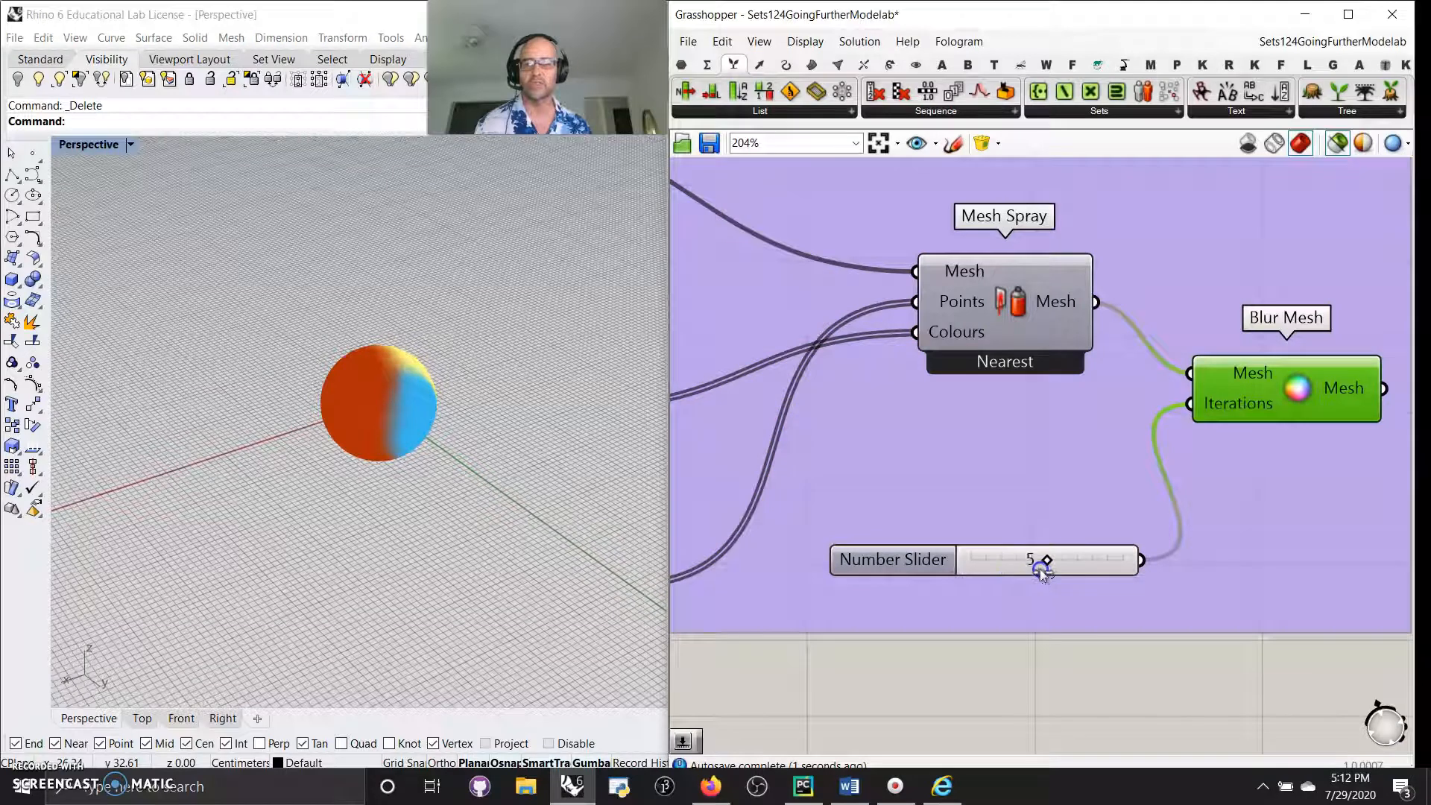
Select the whole mesh colour group and turn its preview off.
{"action": "scroll", "coordinate": [958, 637], "scroll_direction": "down", "scroll_amount": 6}
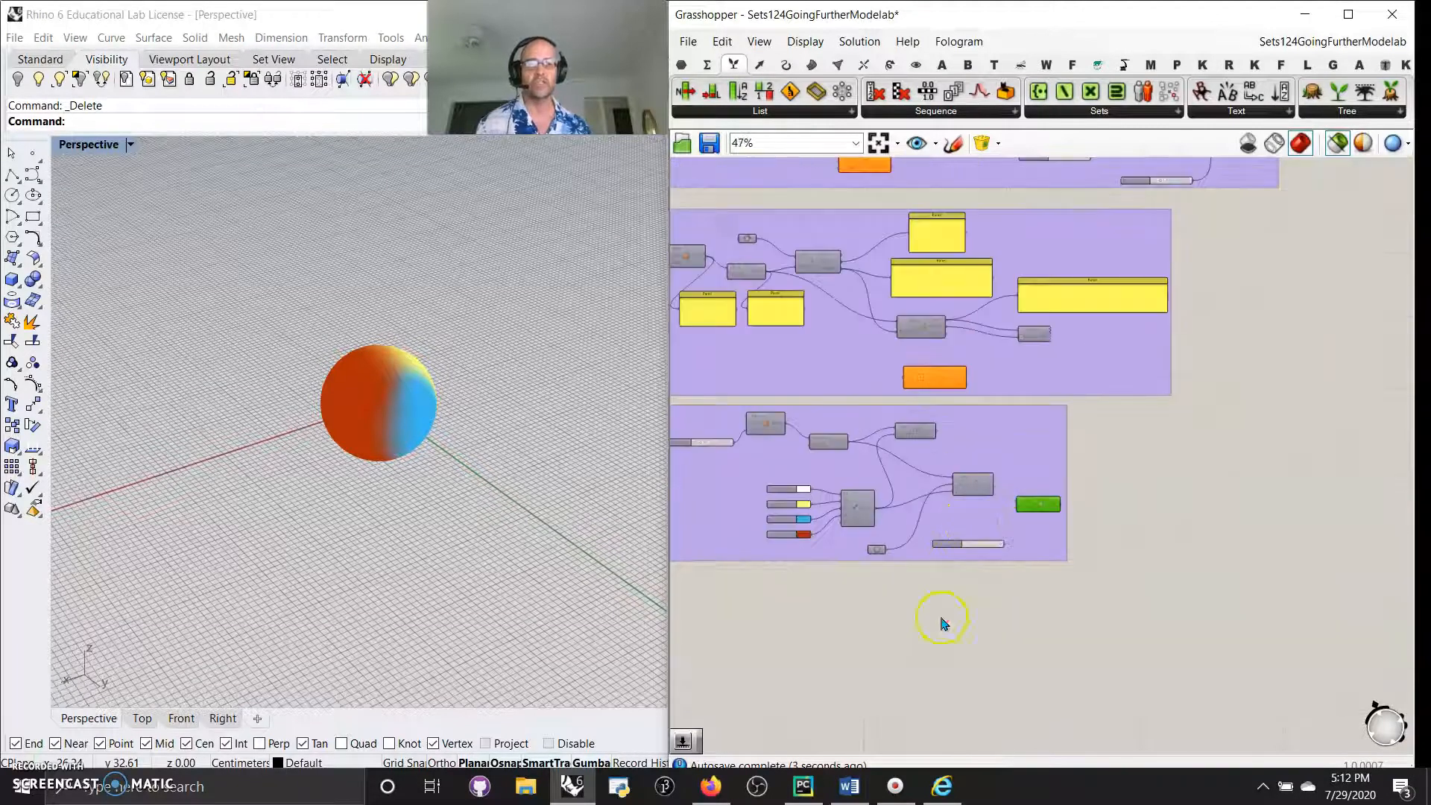
{"action": "left_click_drag", "start_coordinate": [1254, 544], "coordinate": [780, 381]}
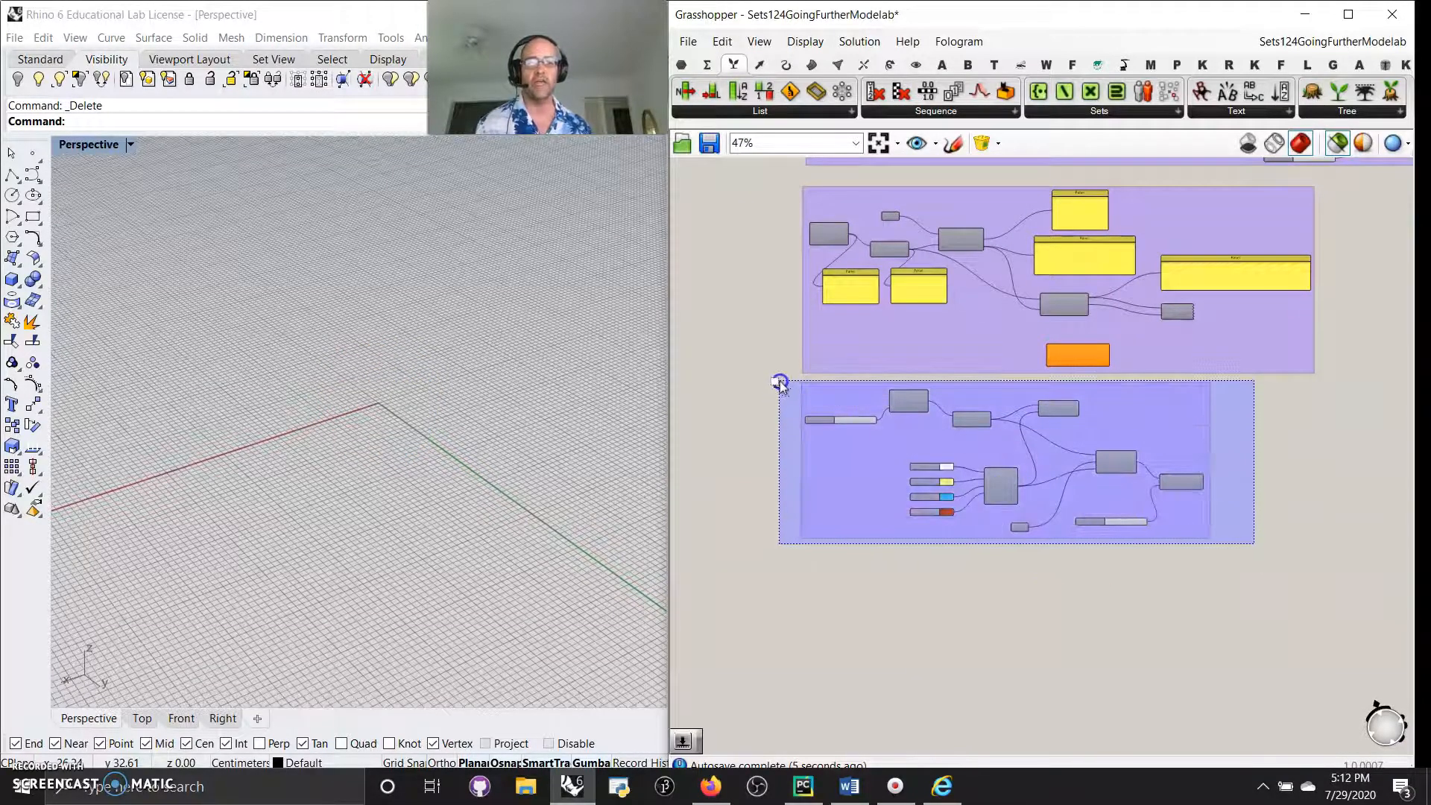
{"action": "right_click", "coordinate": [730, 400]}
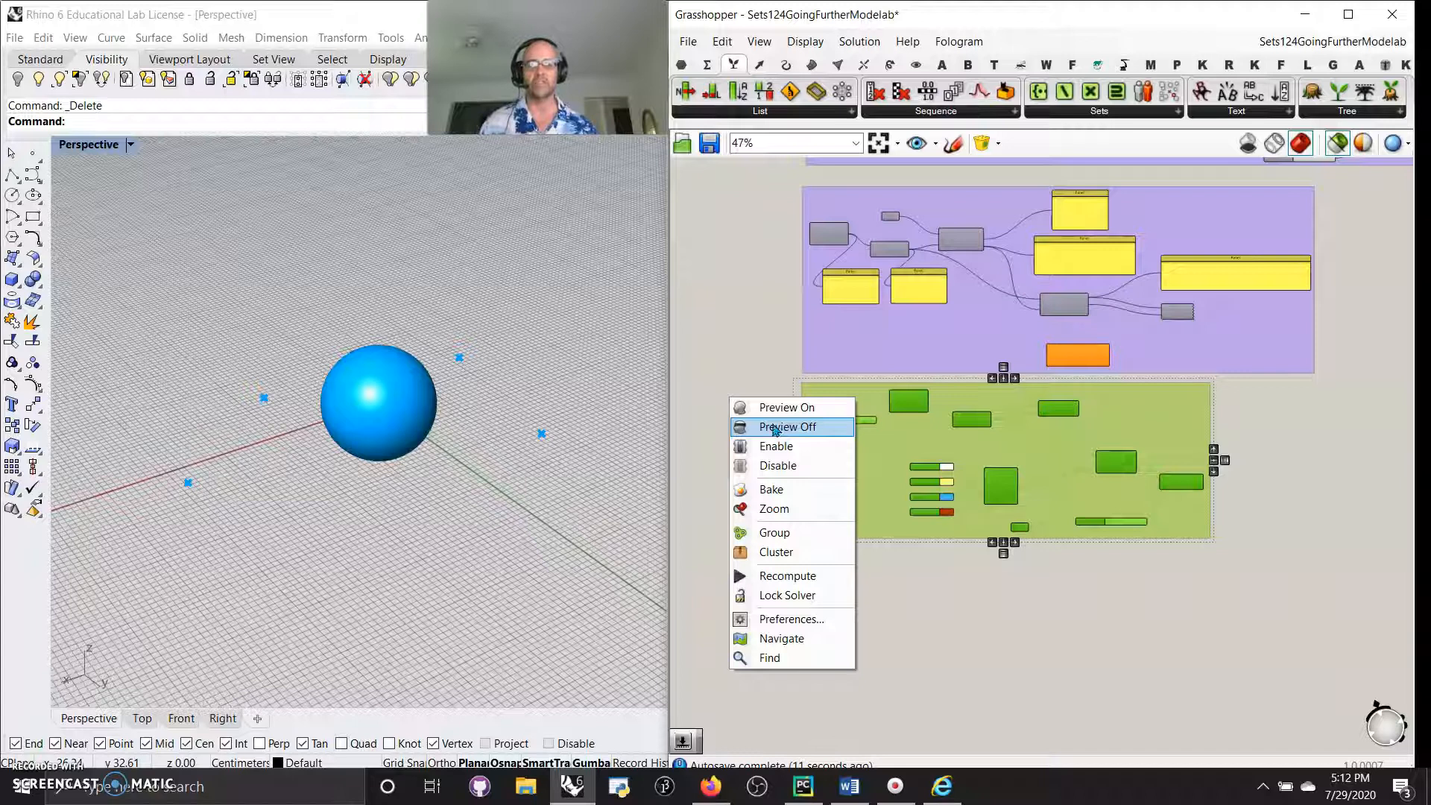
{"action": "left_click", "coordinate": [928, 515]}
{"action": "left_click", "coordinate": [782, 426]}
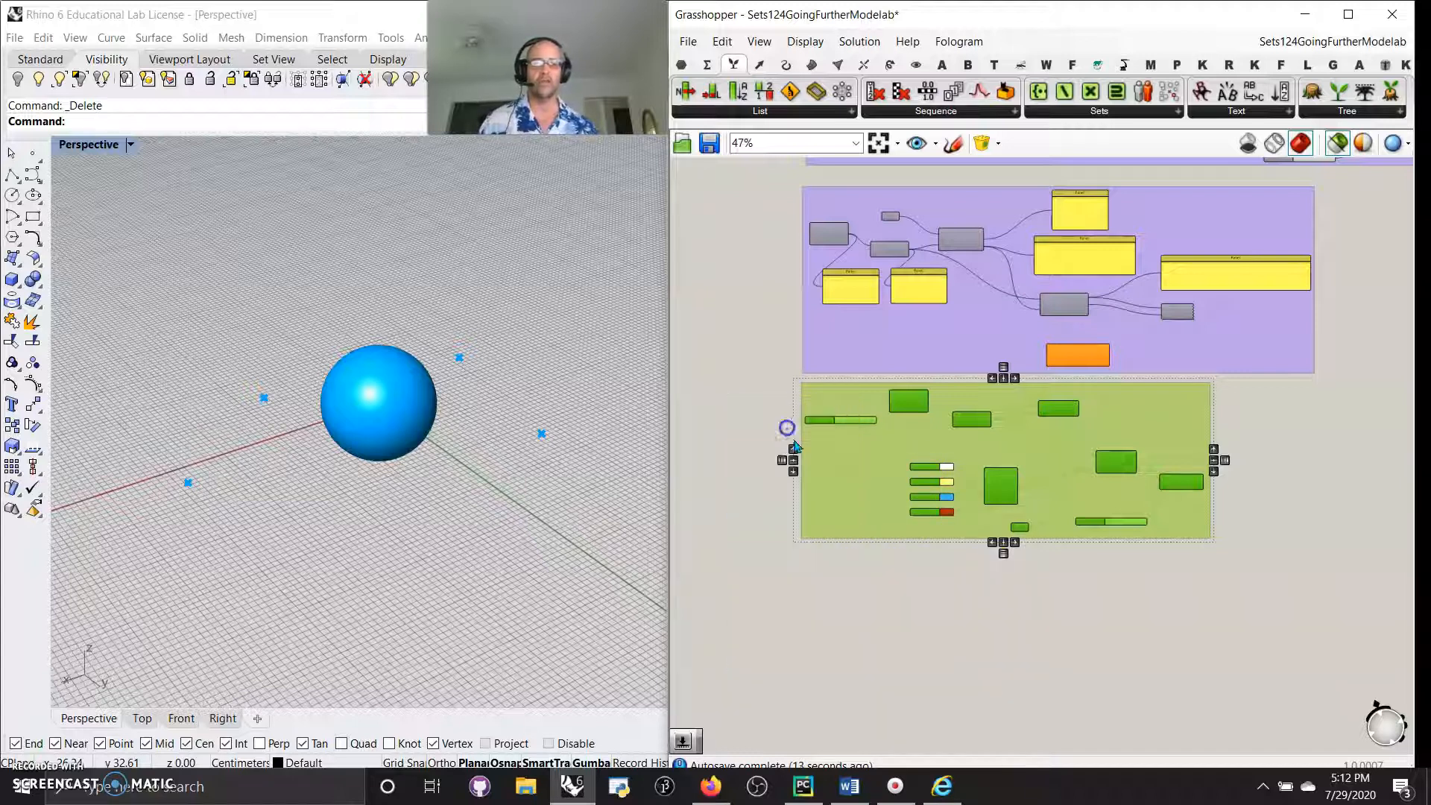
{"action": "left_click", "coordinate": [1006, 603]}
Look over the mesh colour group's components and select the whole group again.
{"action": "right_click_drag", "start_coordinate": [961, 587], "coordinate": [980, 645]}
{"action": "scroll", "coordinate": [1060, 566], "scroll_direction": "up", "scroll_amount": 3}
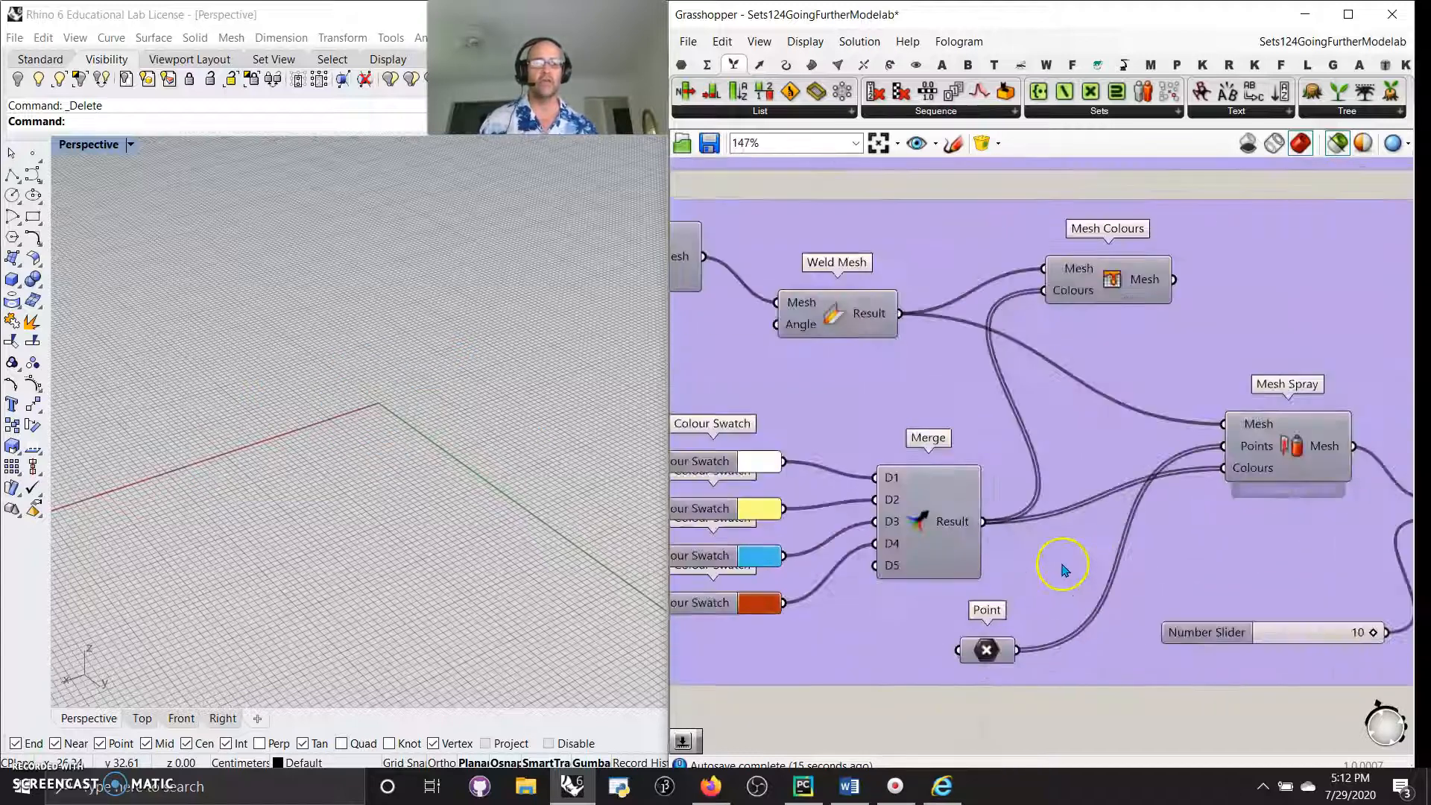
{"action": "scroll", "coordinate": [1029, 526], "scroll_direction": "down", "scroll_amount": 2}
{"action": "left_click_drag", "start_coordinate": [1255, 632], "coordinate": [746, 407]}
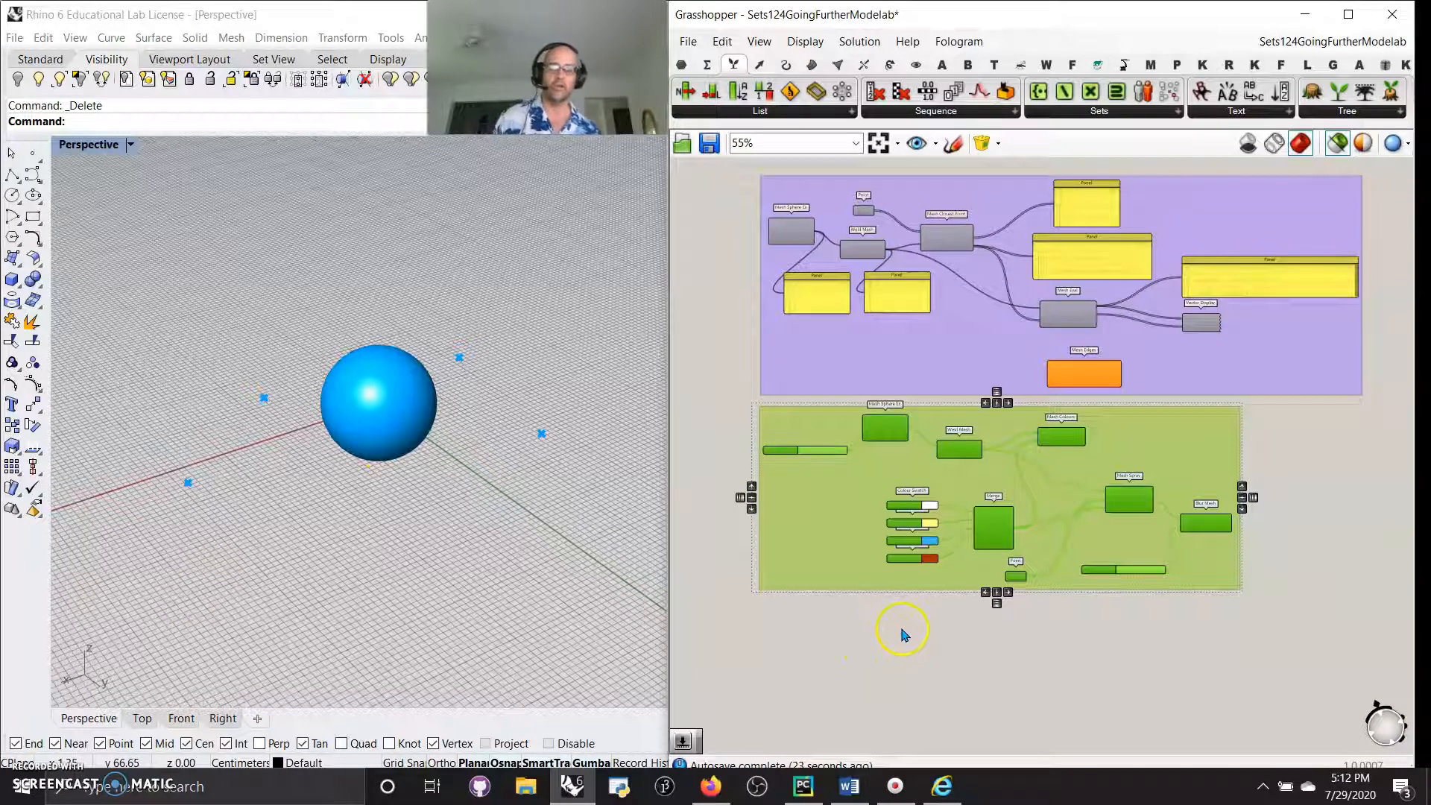
{"action": "scroll", "coordinate": [904, 634], "scroll_direction": "down", "scroll_amount": 2}
{"action": "right_click_drag", "start_coordinate": [900, 660], "coordinate": [885, 619]}
{"action": "scroll", "coordinate": [936, 588], "scroll_direction": "up", "scroll_amount": 6}
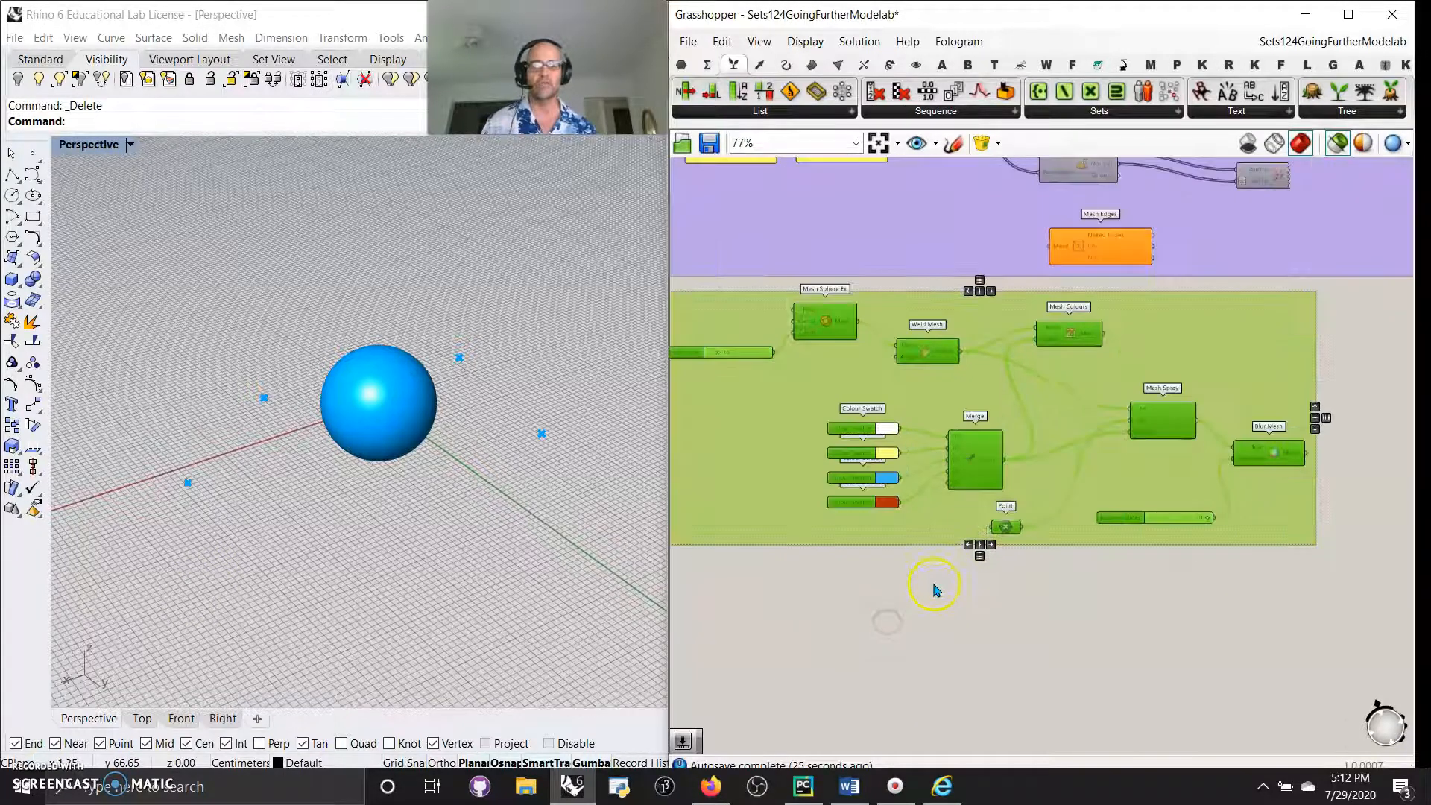
{"action": "scroll", "coordinate": [994, 641], "scroll_direction": "down", "scroll_amount": 3}
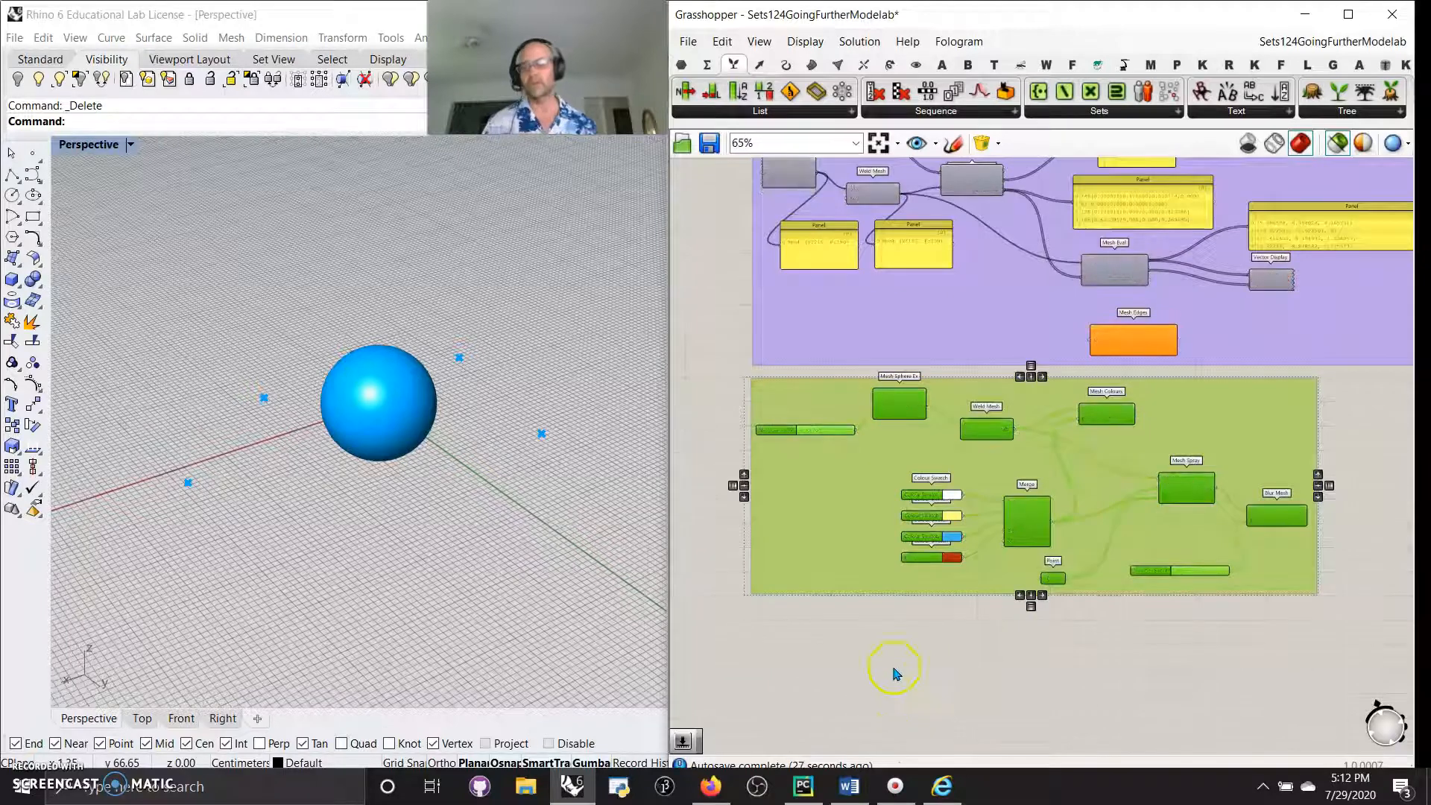